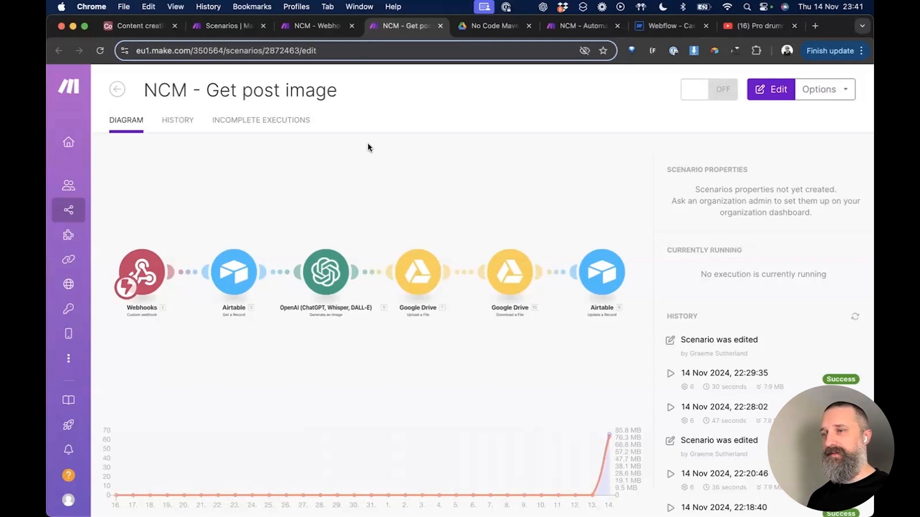
Step: Open the NCM - Get post image scenario in the editor, with its tab beside Airtable's
{"action": "left_click", "coordinate": [323, 201]}
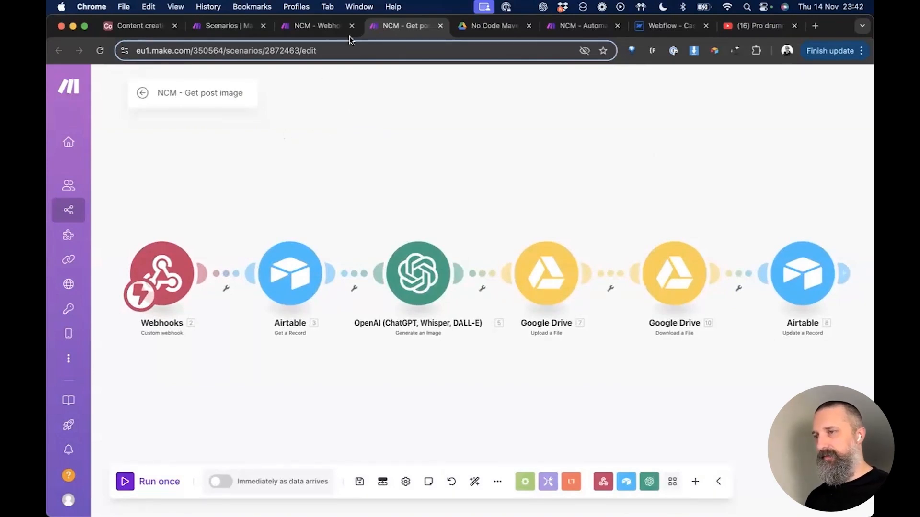
{"action": "left_click_drag", "start_coordinate": [376, 30], "coordinate": [205, 33]}
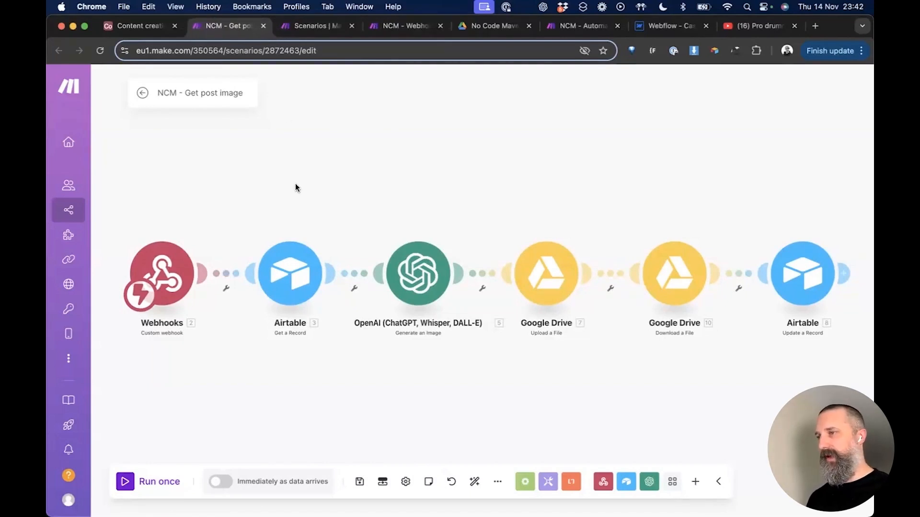
{"action": "key", "text": "ctrl+shift+Tab"}
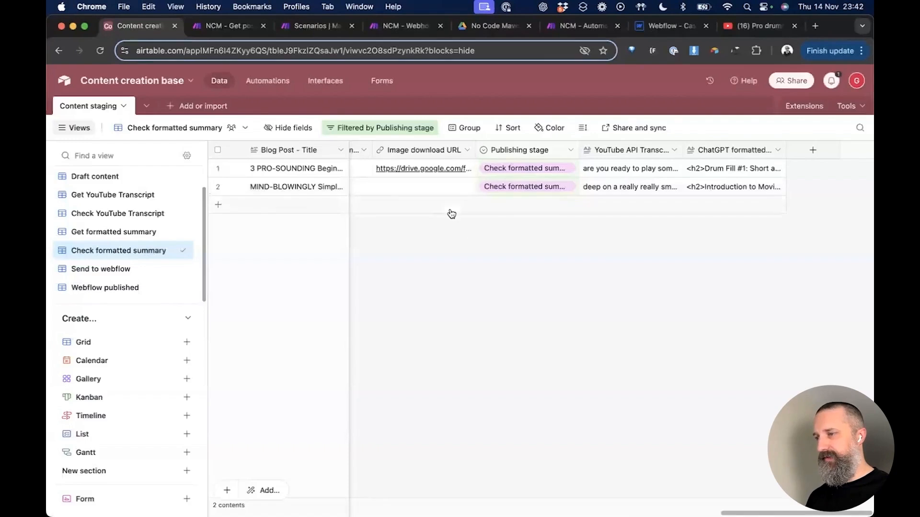
Step: Open Airtable's automations, then copy the Get post image webhook address from Make
{"action": "left_click", "coordinate": [273, 81]}
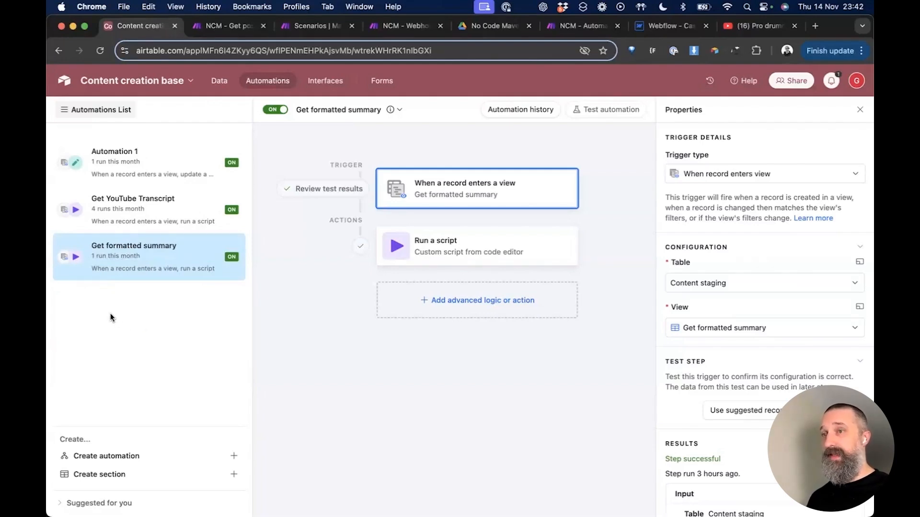
{"action": "key", "text": "ctrl+Tab"}
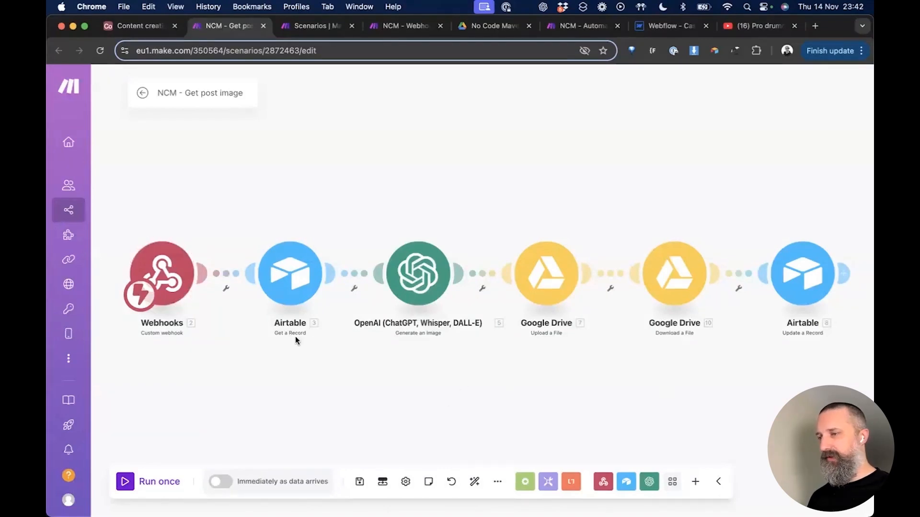
{"action": "left_click", "coordinate": [171, 274]}
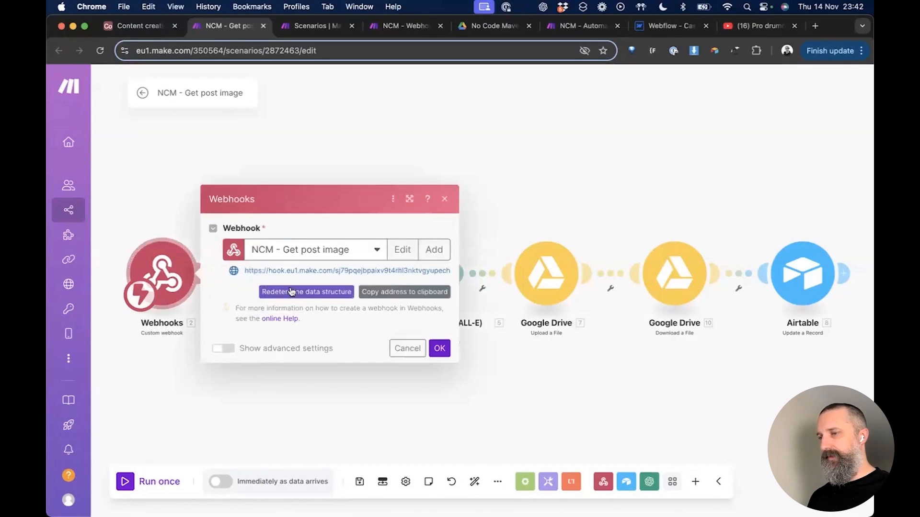
{"action": "left_click", "coordinate": [386, 295]}
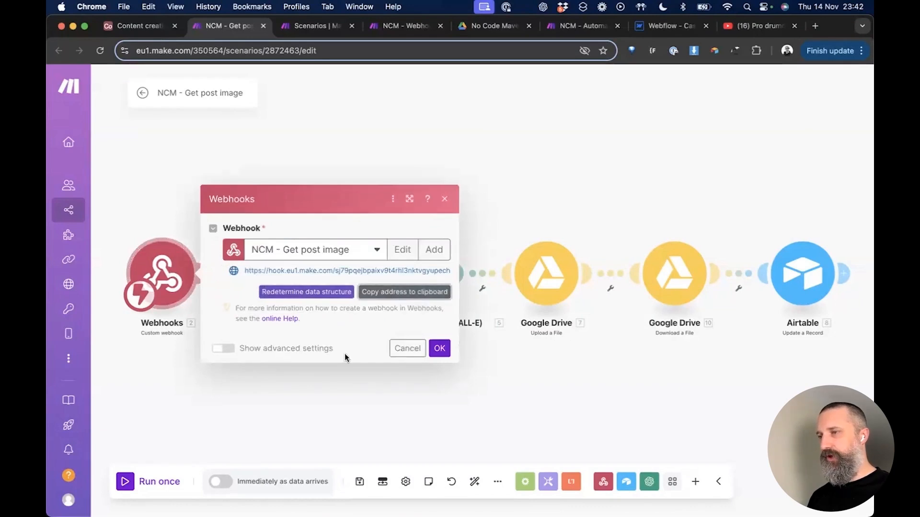
{"action": "key", "text": "super+1"}
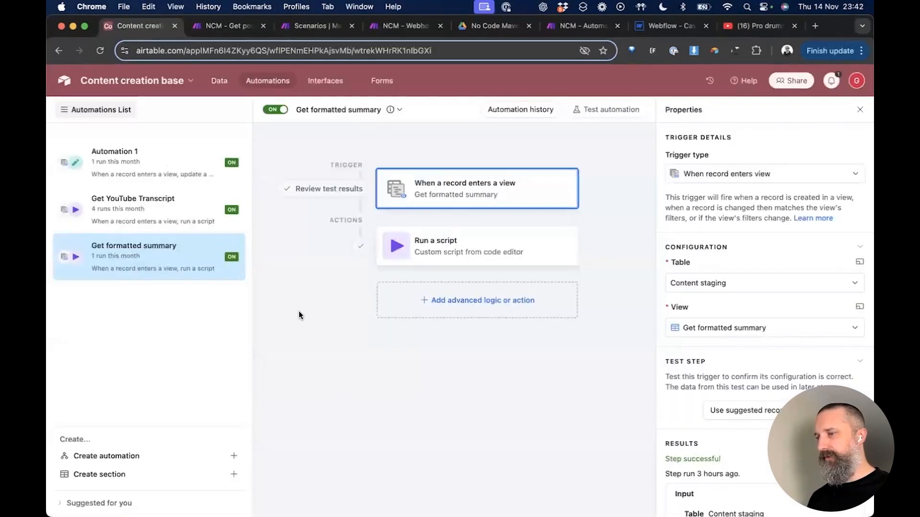
Step: Open the Publishing stage field's option editor from the Content staging records
{"action": "left_click", "coordinate": [225, 88]}
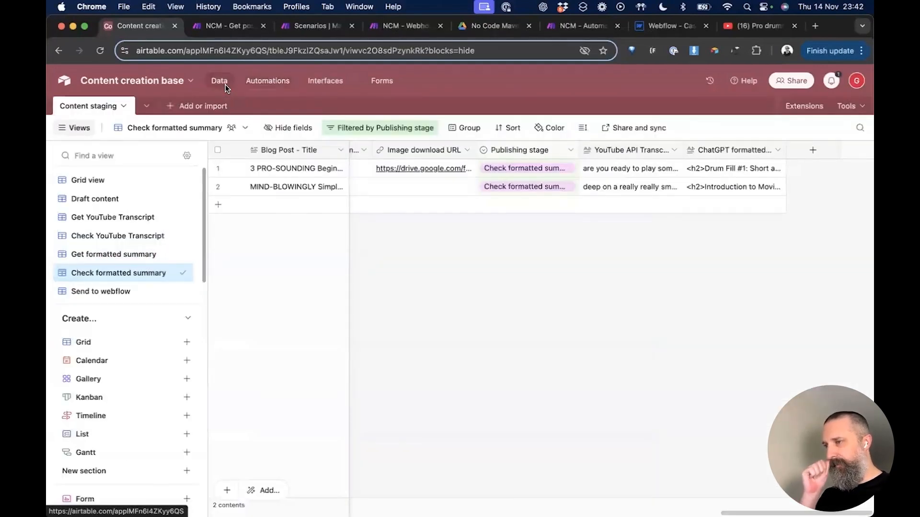
{"action": "scroll", "coordinate": [128, 244], "scroll_direction": "down", "scroll_amount": 1}
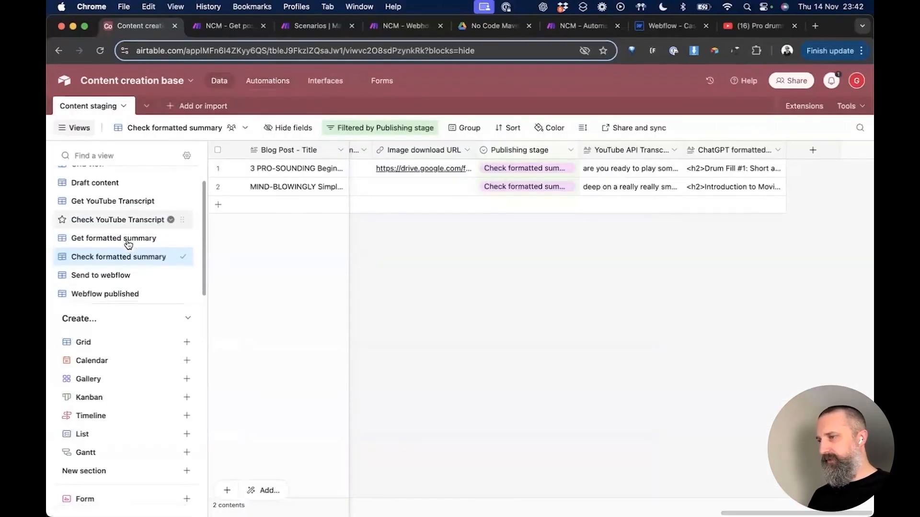
{"action": "scroll", "coordinate": [128, 245], "scroll_direction": "up", "scroll_amount": 1}
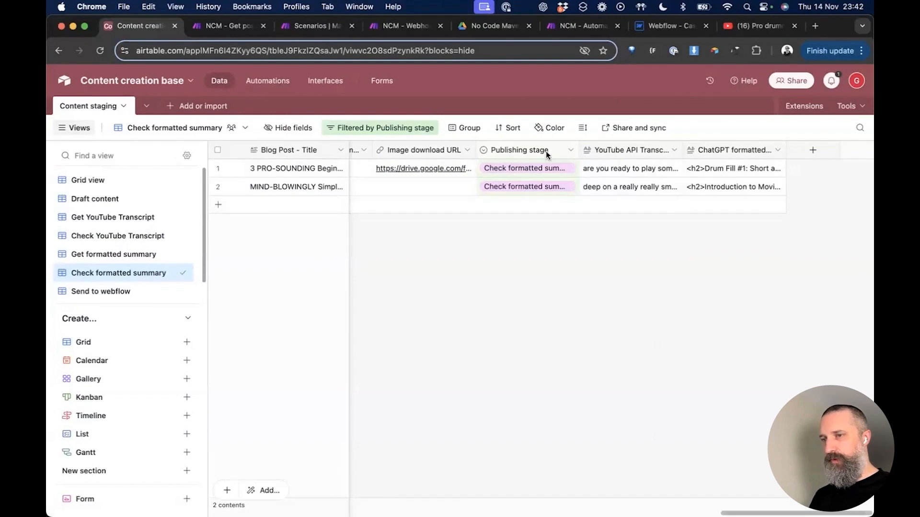
{"action": "left_click", "coordinate": [570, 152]}
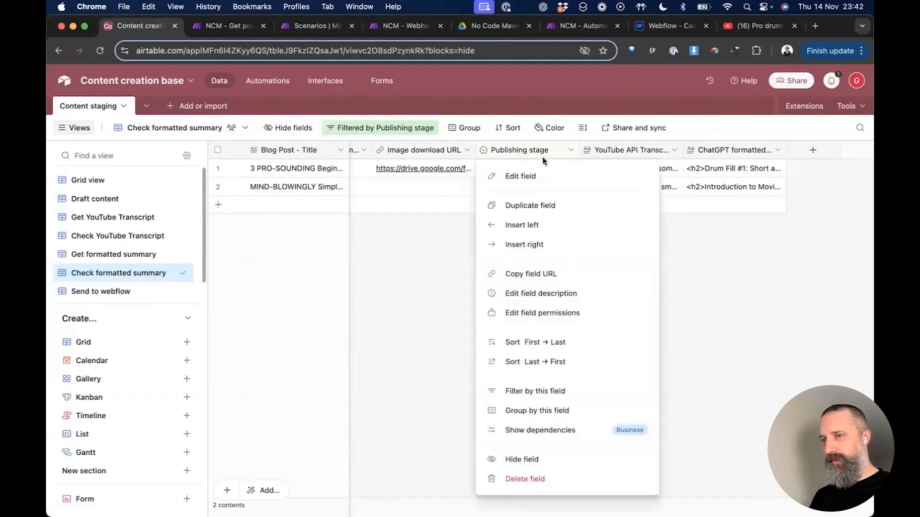
{"action": "left_click", "coordinate": [523, 177]}
{"action": "scroll", "coordinate": [504, 283], "scroll_direction": "down", "scroll_amount": 1}
{"action": "scroll", "coordinate": [504, 283], "scroll_direction": "up", "scroll_amount": 1}
{"action": "scroll", "coordinate": [505, 288], "scroll_direction": "down", "scroll_amount": 2}
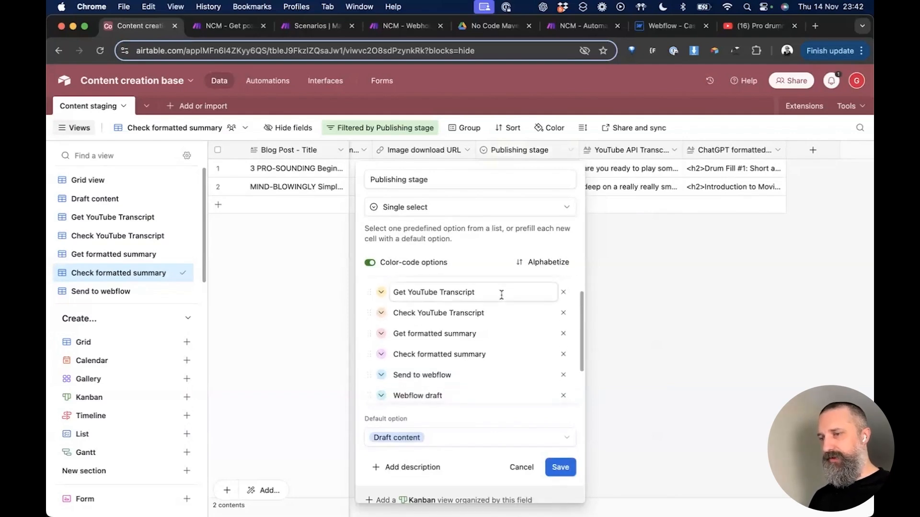
{"action": "scroll", "coordinate": [502, 295], "scroll_direction": "down", "scroll_amount": 2}
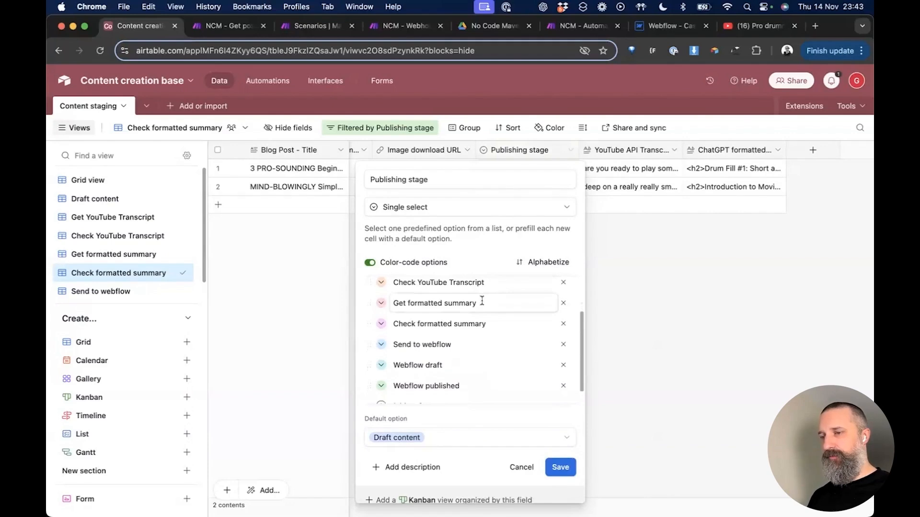
{"action": "scroll", "coordinate": [482, 301], "scroll_direction": "down", "scroll_amount": 1}
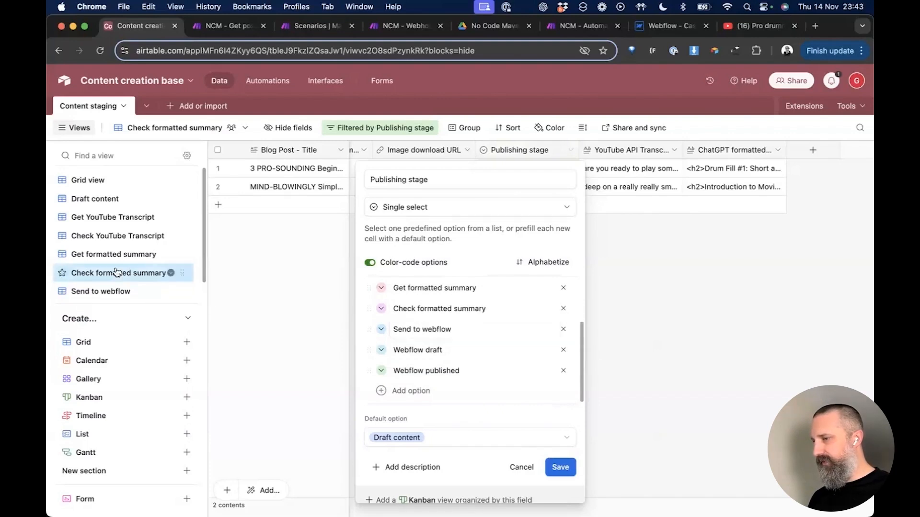
{"action": "scroll", "coordinate": [114, 272], "scroll_direction": "down", "scroll_amount": 2}
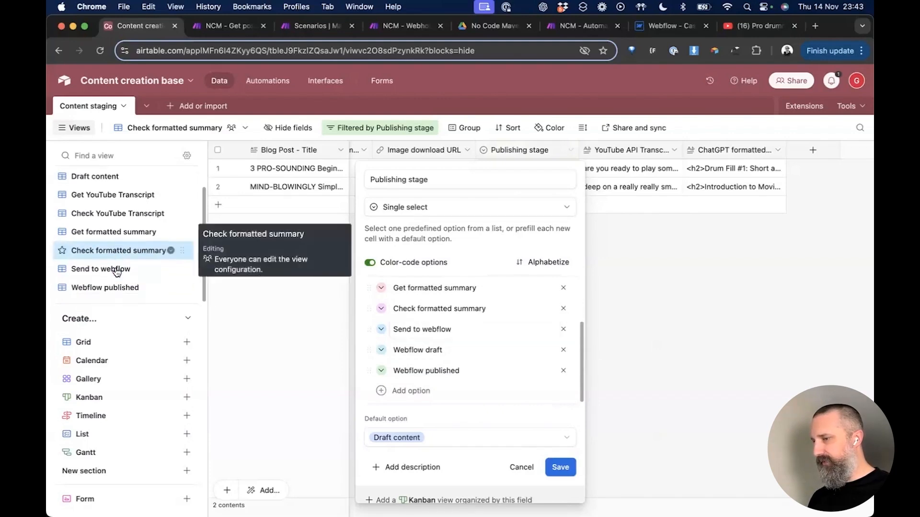
Step: Add a 'Get post image' option placed after Check formatted summary
{"action": "left_click", "coordinate": [420, 391]}
{"action": "type", "text": "Get [postg image"}
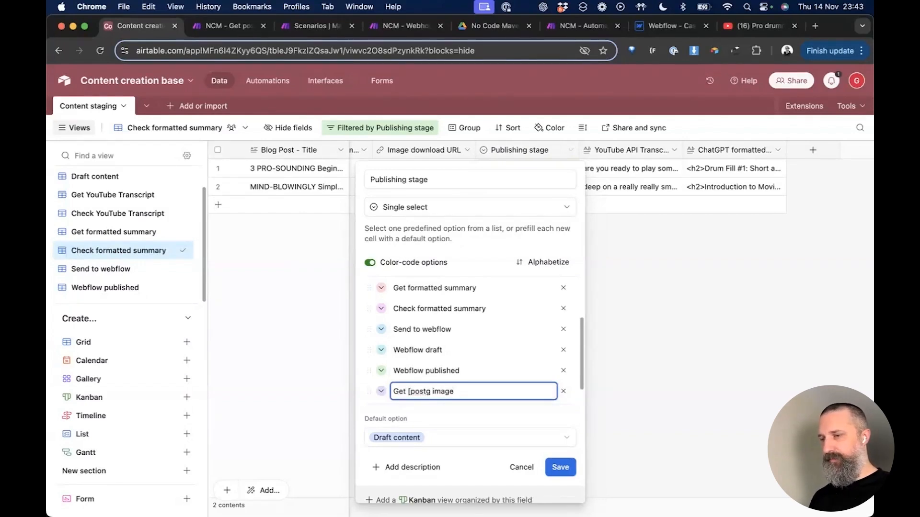
{"action": "key", "text": "BackSpace"}
{"action": "key", "text": "BackSpace"}
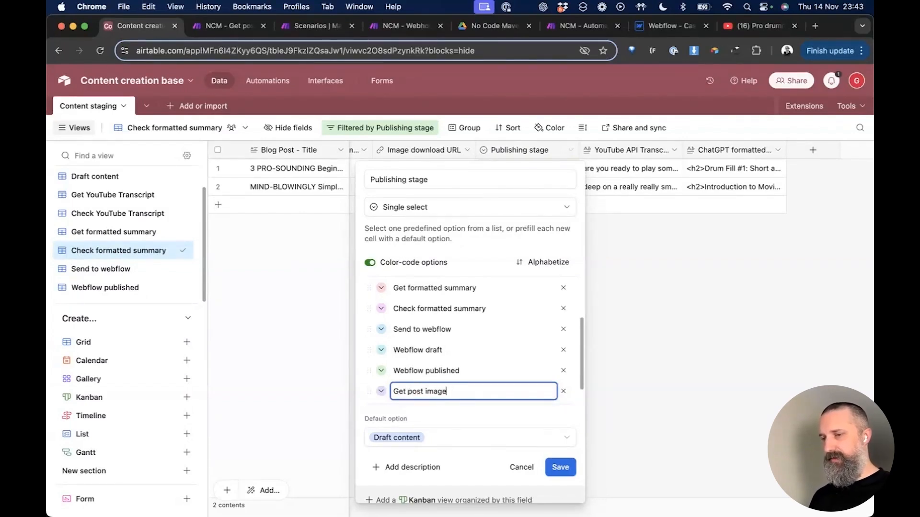
{"action": "left_click", "coordinate": [572, 393]}
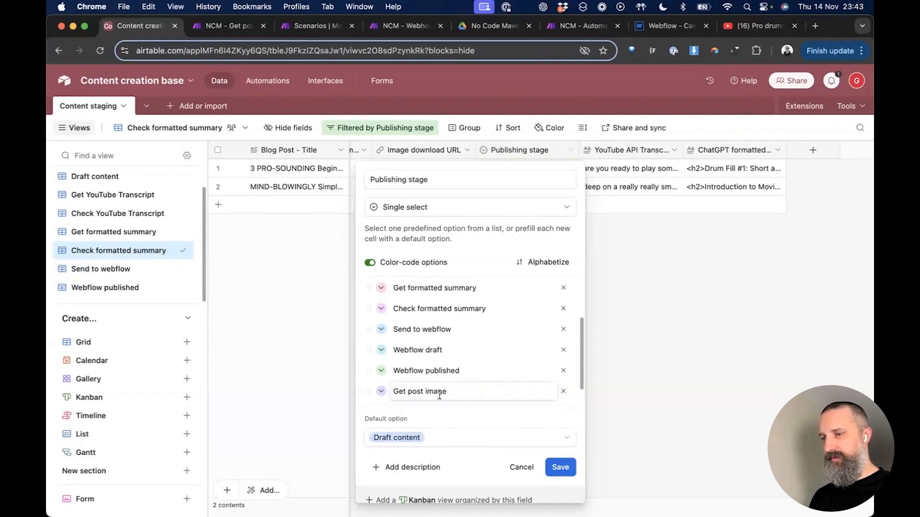
{"action": "left_click_drag", "start_coordinate": [367, 392], "coordinate": [368, 309]}
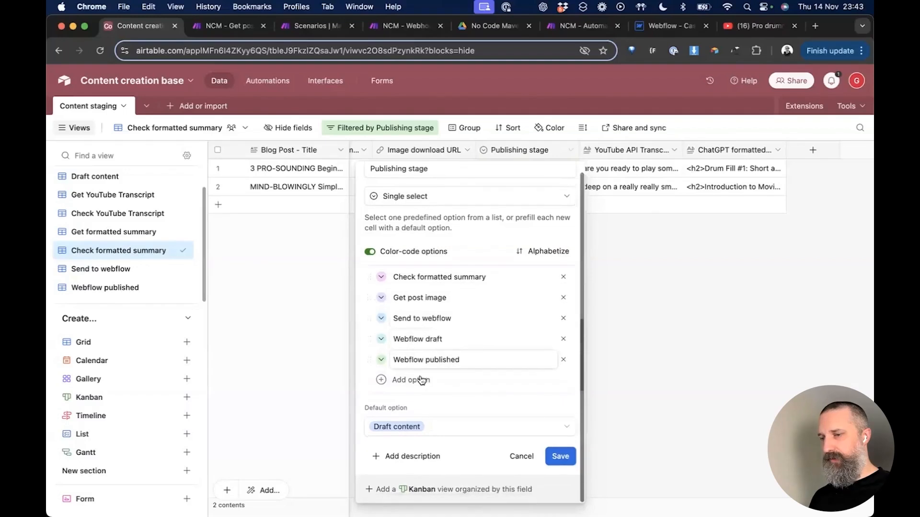
Step: Add a 'Check post image' option right after Get post image
{"action": "left_click", "coordinate": [420, 379]}
{"action": "type", "text": "Check post iamge"}
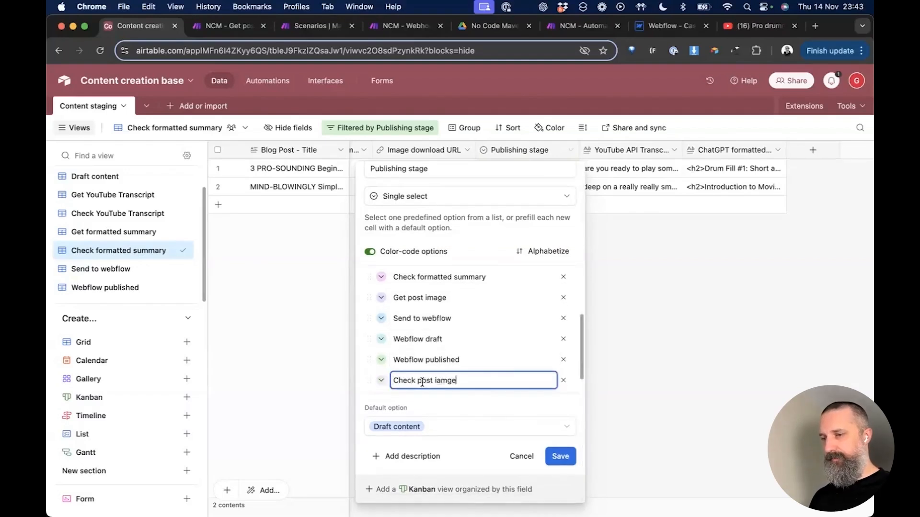
{"action": "key", "text": "BackSpace"}
{"action": "key", "text": "BackSpace"}
{"action": "key", "text": "BackSpace"}
{"action": "key", "text": "BackSpace"}
{"action": "type", "text": "mage"}
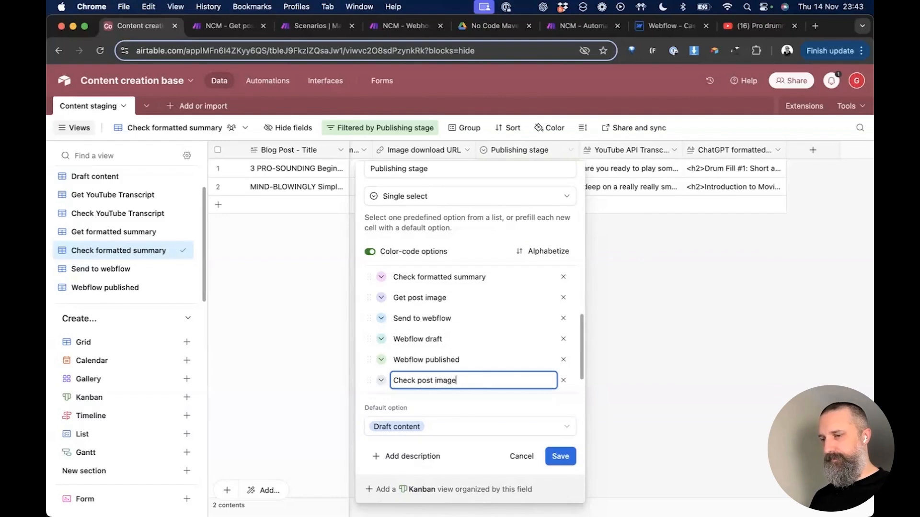
{"action": "left_click", "coordinate": [572, 382]}
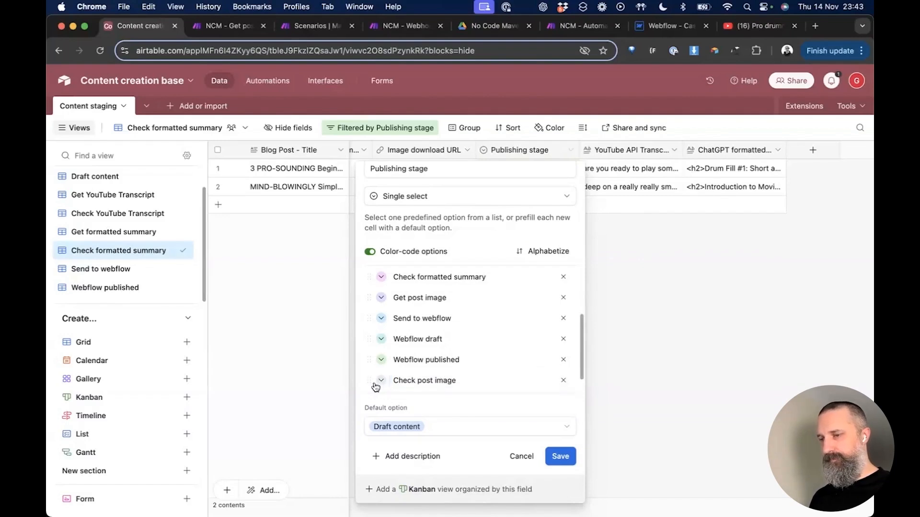
{"action": "left_click_drag", "start_coordinate": [367, 380], "coordinate": [367, 313]}
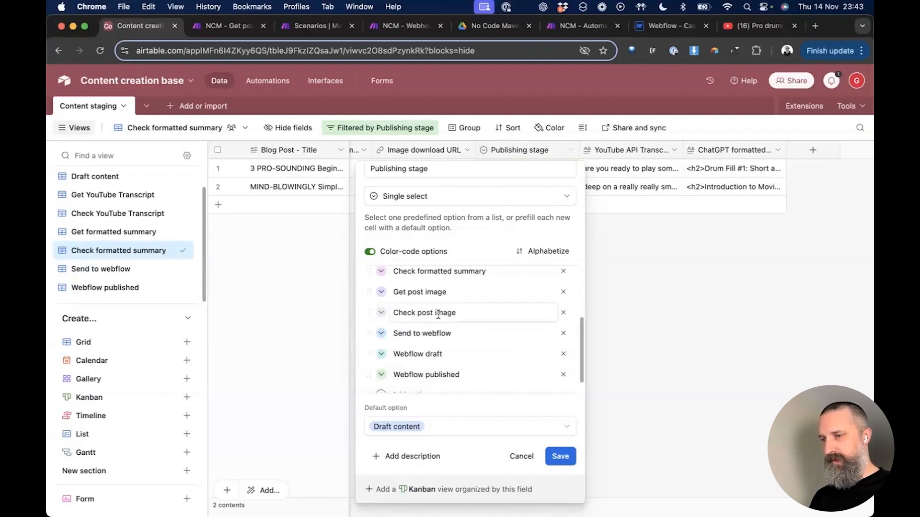
Step: Review the Get post image option and save the field's new stage options
{"action": "scroll", "coordinate": [463, 332], "scroll_direction": "down", "scroll_amount": 1}
{"action": "scroll", "coordinate": [463, 332], "scroll_direction": "down", "scroll_amount": 1}
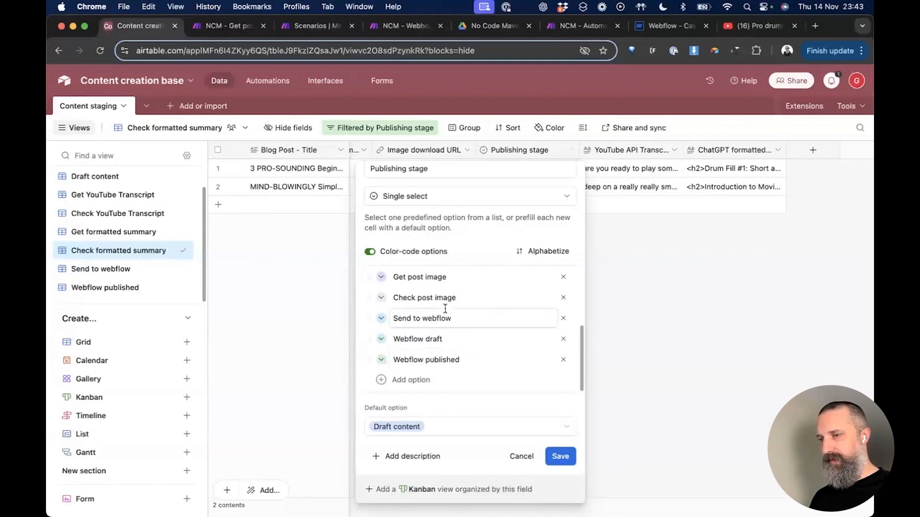
{"action": "scroll", "coordinate": [445, 309], "scroll_direction": "up", "scroll_amount": 3}
{"action": "scroll", "coordinate": [445, 309], "scroll_direction": "up", "scroll_amount": 1}
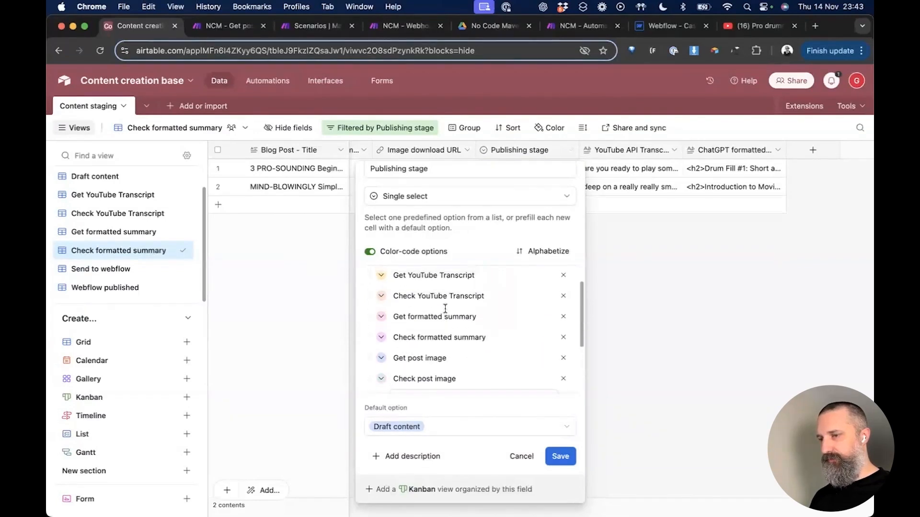
{"action": "scroll", "coordinate": [445, 309], "scroll_direction": "down", "scroll_amount": 2}
{"action": "scroll", "coordinate": [445, 309], "scroll_direction": "down", "scroll_amount": 1}
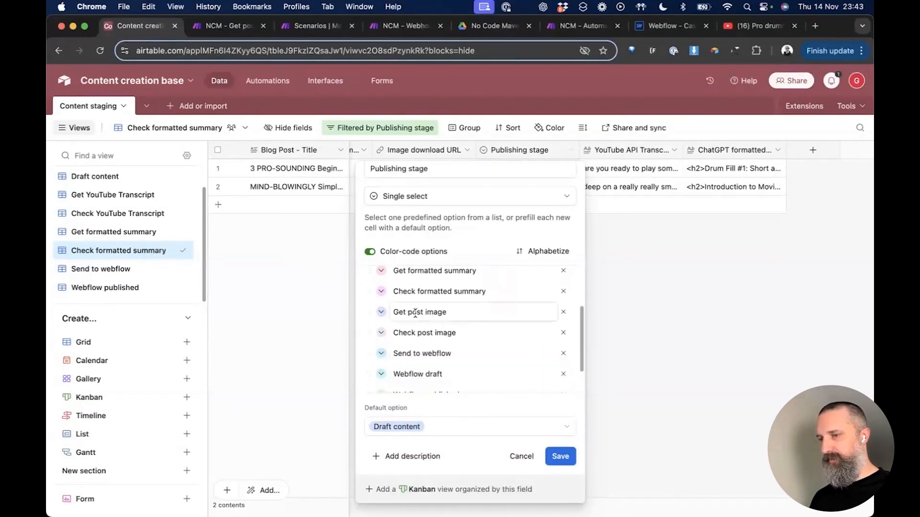
{"action": "left_click", "coordinate": [415, 313]}
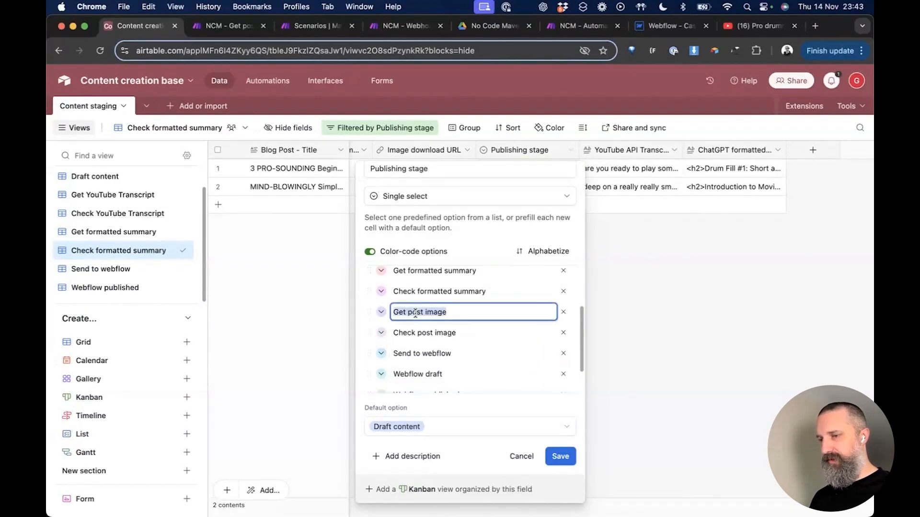
{"action": "left_click", "coordinate": [574, 321]}
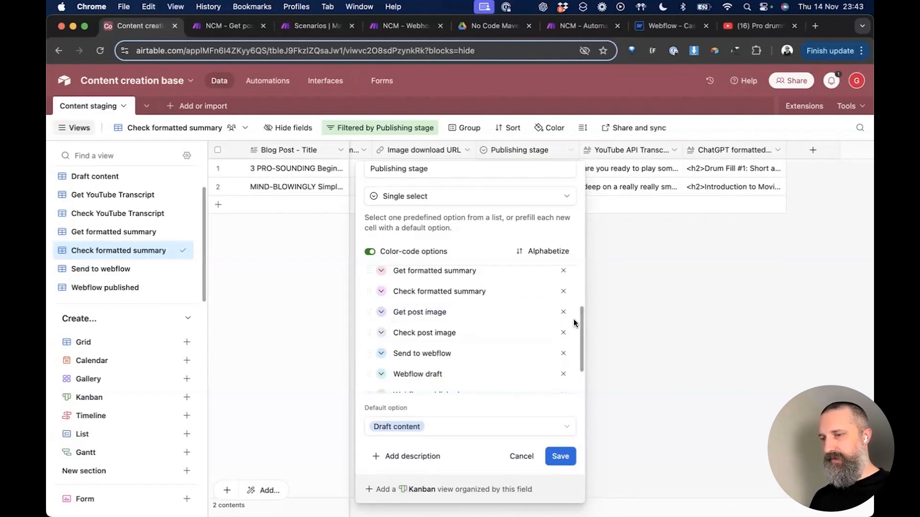
{"action": "left_click", "coordinate": [566, 456]}
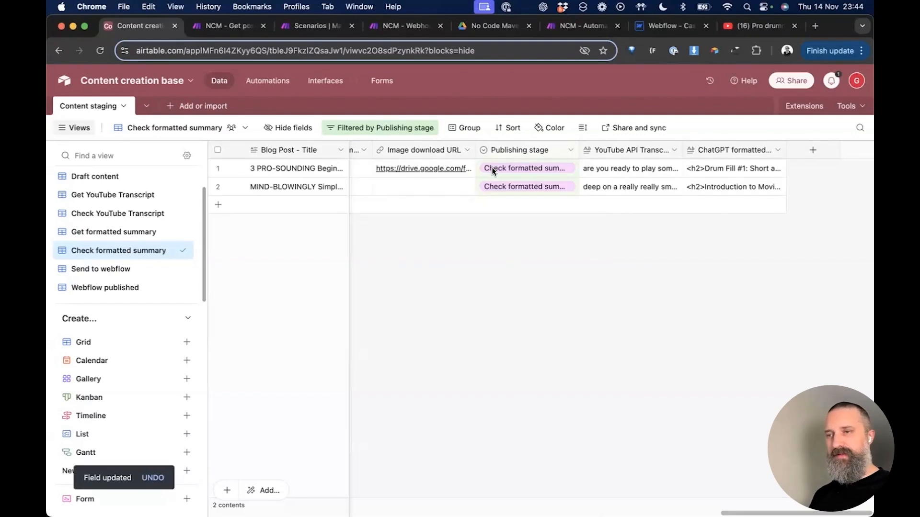
Step: Recheck the Publishing stage options, close the editor, and collapse the Create section
{"action": "left_click", "coordinate": [571, 151]}
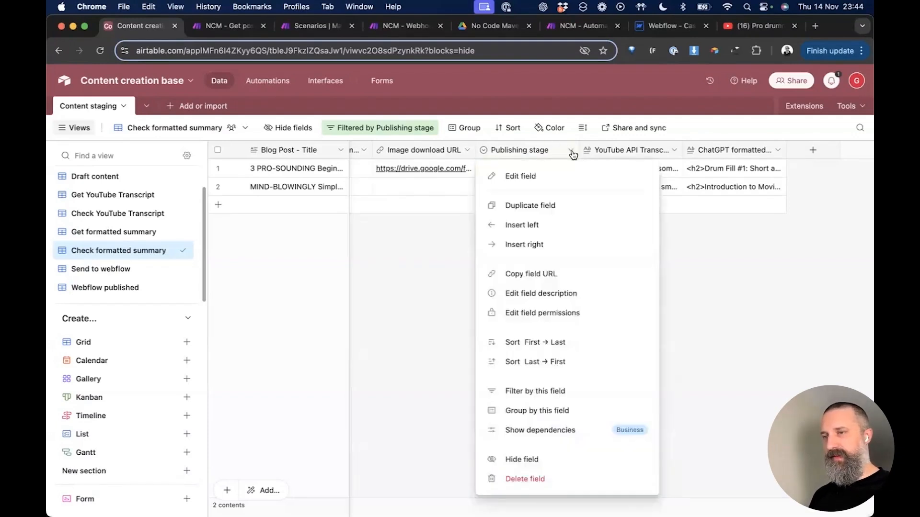
{"action": "left_click", "coordinate": [525, 176]}
{"action": "scroll", "coordinate": [517, 309], "scroll_direction": "down", "scroll_amount": 5}
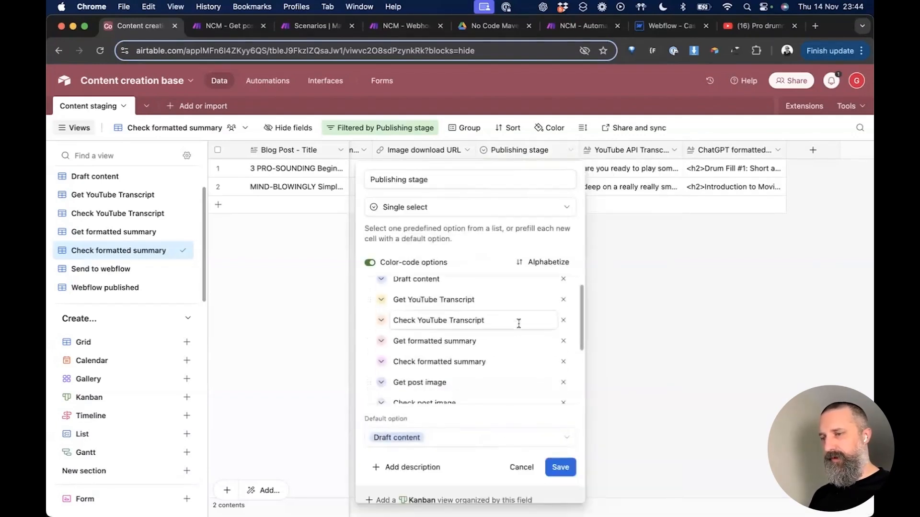
{"action": "scroll", "coordinate": [518, 324], "scroll_direction": "up", "scroll_amount": 3}
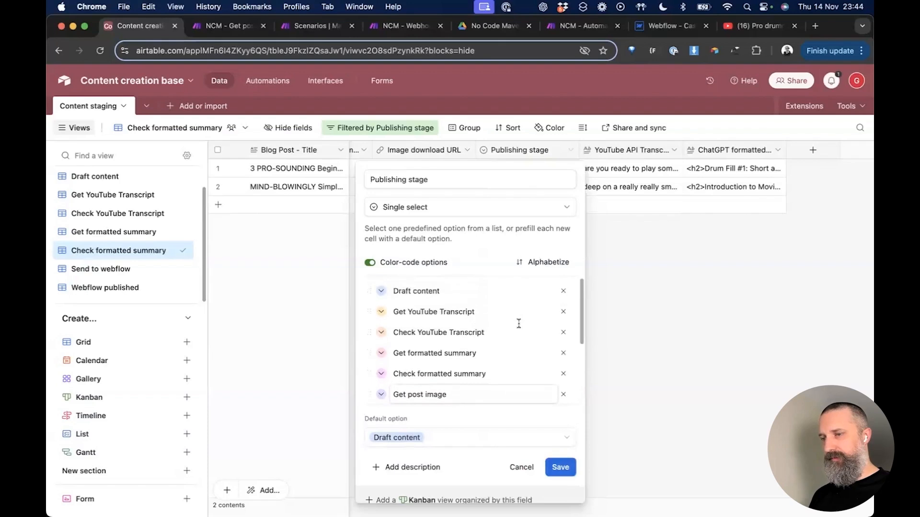
{"action": "scroll", "coordinate": [519, 323], "scroll_direction": "down", "scroll_amount": 3}
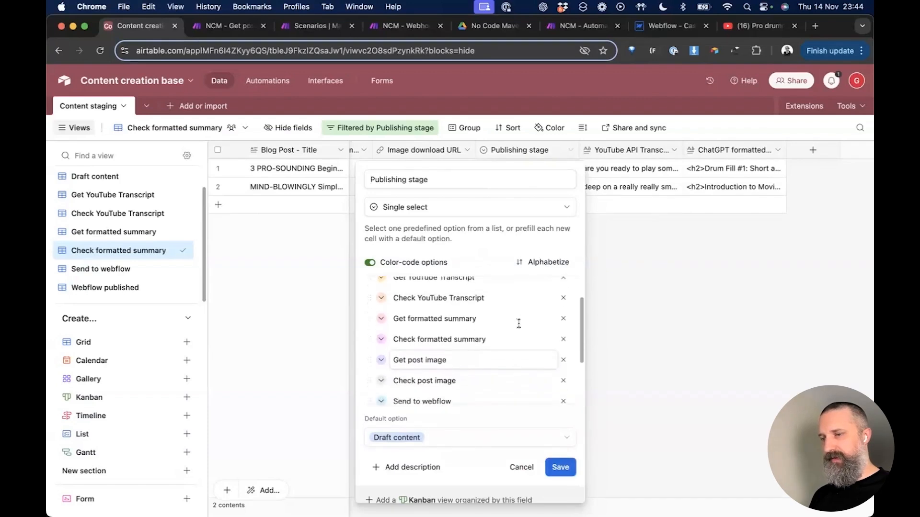
{"action": "scroll", "coordinate": [480, 312], "scroll_direction": "down", "scroll_amount": 2}
{"action": "scroll", "coordinate": [496, 334], "scroll_direction": "down", "scroll_amount": 1}
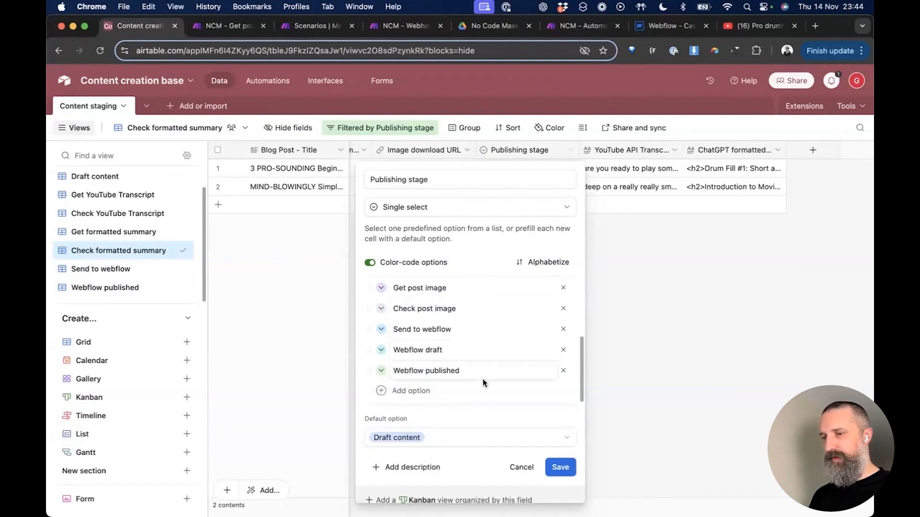
{"action": "left_click", "coordinate": [622, 378]}
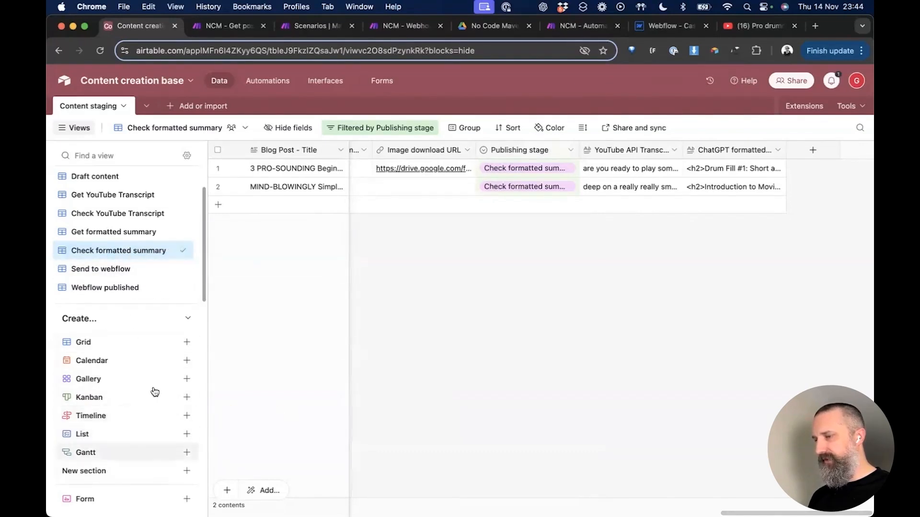
{"action": "left_click", "coordinate": [187, 320]}
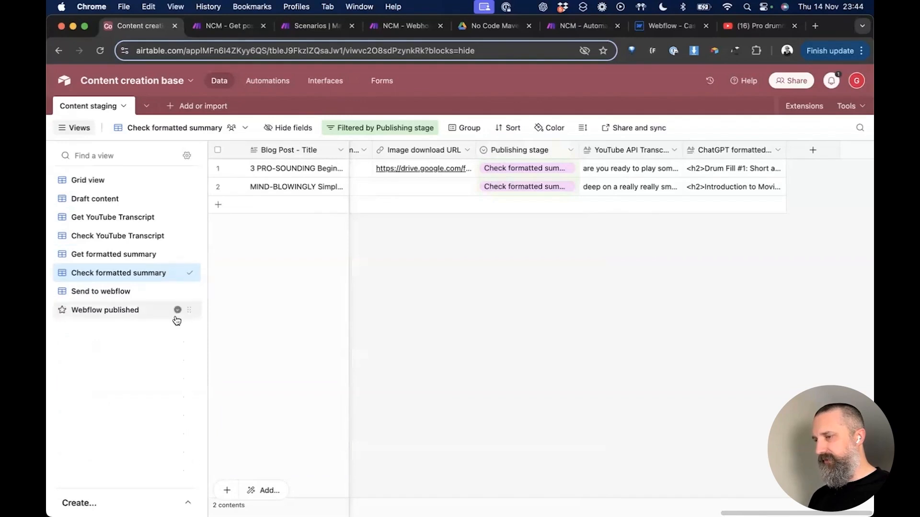
Step: Duplicate Check formatted summary as a view named 'Get post image' and open its stage filter
{"action": "right_click", "coordinate": [115, 278]}
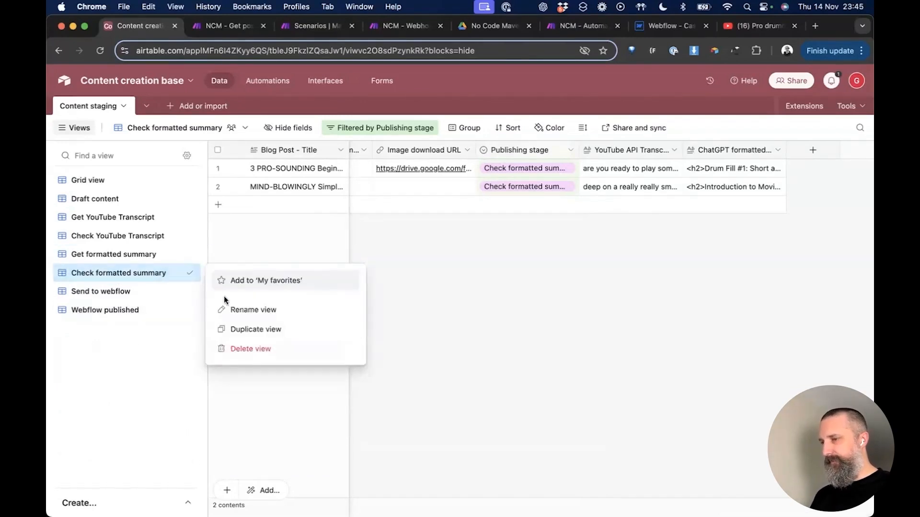
{"action": "left_click", "coordinate": [246, 331]}
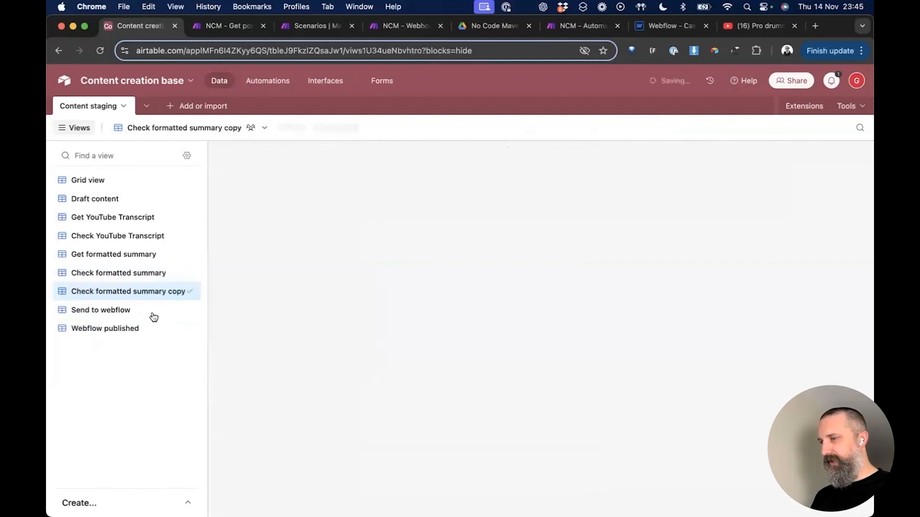
{"action": "double_click", "coordinate": [129, 291]}
{"action": "type", "text": "Get post image"}
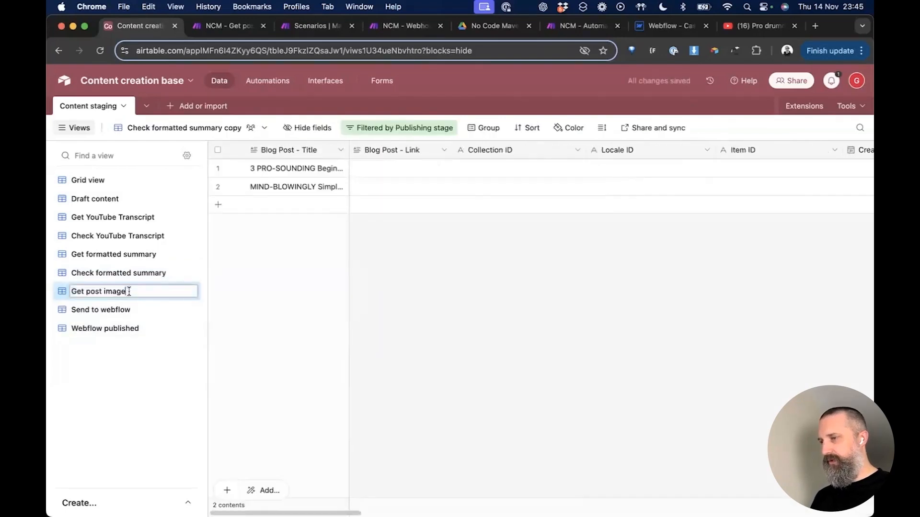
{"action": "key", "text": "Return"}
{"action": "left_click", "coordinate": [355, 127]}
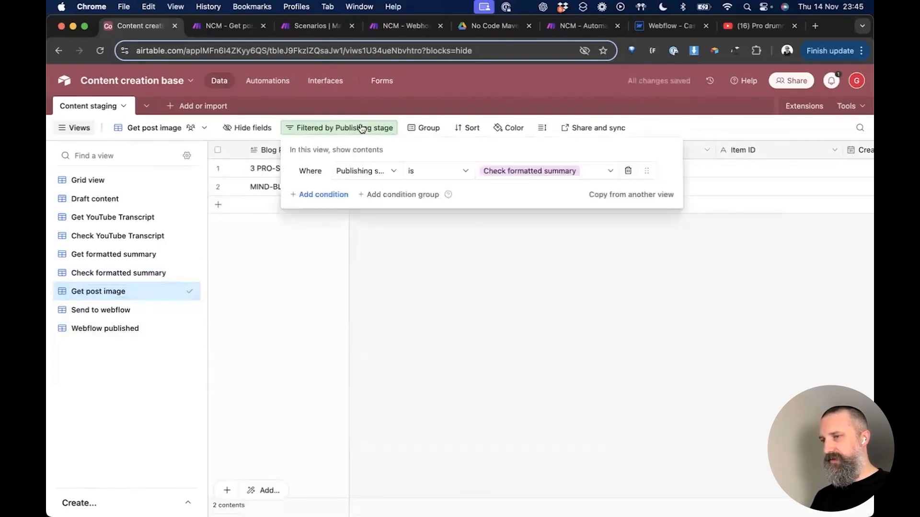
{"action": "left_click", "coordinate": [534, 170]}
{"action": "scroll", "coordinate": [529, 282], "scroll_direction": "down", "scroll_amount": 2}
Step: Filter the view to Get post image, then duplicate it as 'Check post image'
{"action": "left_click", "coordinate": [523, 270]}
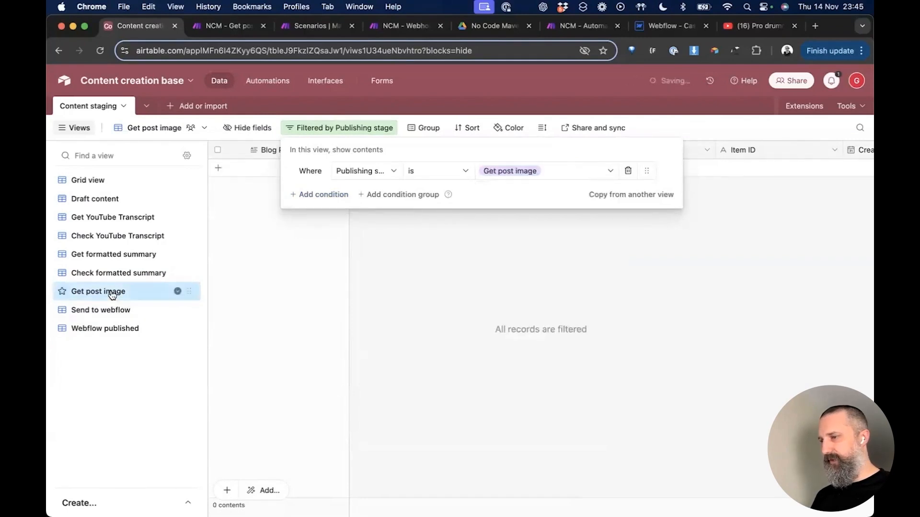
{"action": "right_click", "coordinate": [112, 294]}
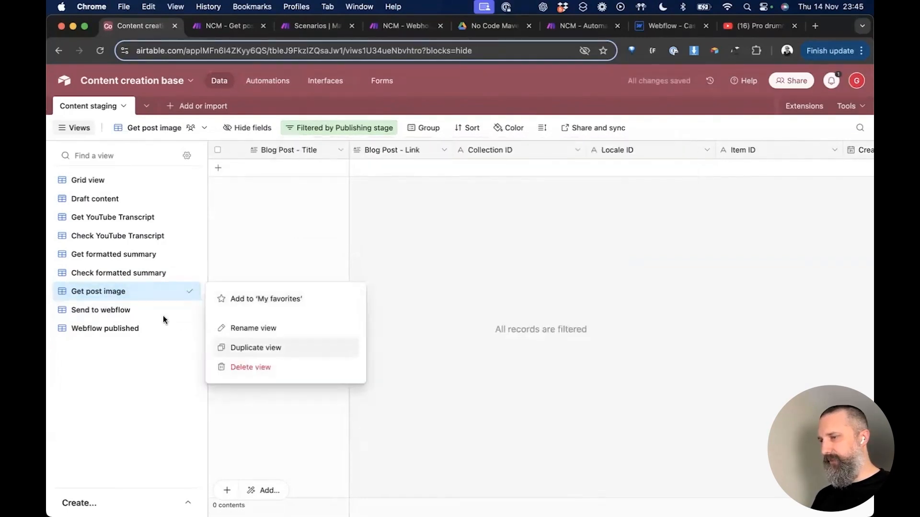
{"action": "left_click", "coordinate": [237, 348]}
{"action": "double_click", "coordinate": [111, 312]}
{"action": "key", "text": "Right"}
{"action": "key", "text": "BackSpace"}
{"action": "key", "text": "BackSpace"}
{"action": "key", "text": "BackSpace"}
{"action": "key", "text": "BackSpace"}
{"action": "key", "text": "alt+shift+Right"}
{"action": "type", "text": "Check"}
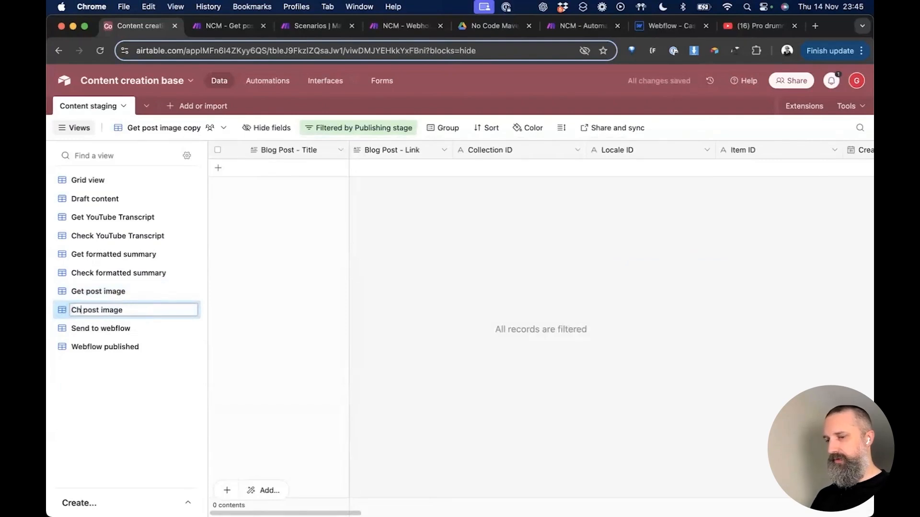
{"action": "key", "text": "Return"}
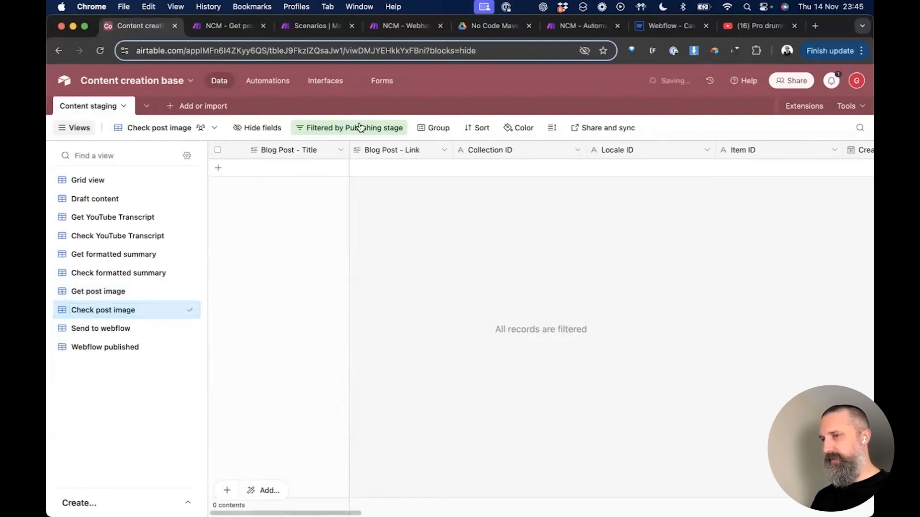
Step: Filter the Check post image view to Publishing stage Check post image
{"action": "left_click", "coordinate": [366, 128]}
{"action": "left_click", "coordinate": [542, 174]}
{"action": "scroll", "coordinate": [541, 285], "scroll_direction": "down", "scroll_amount": 2}
{"action": "left_click", "coordinate": [542, 287]}
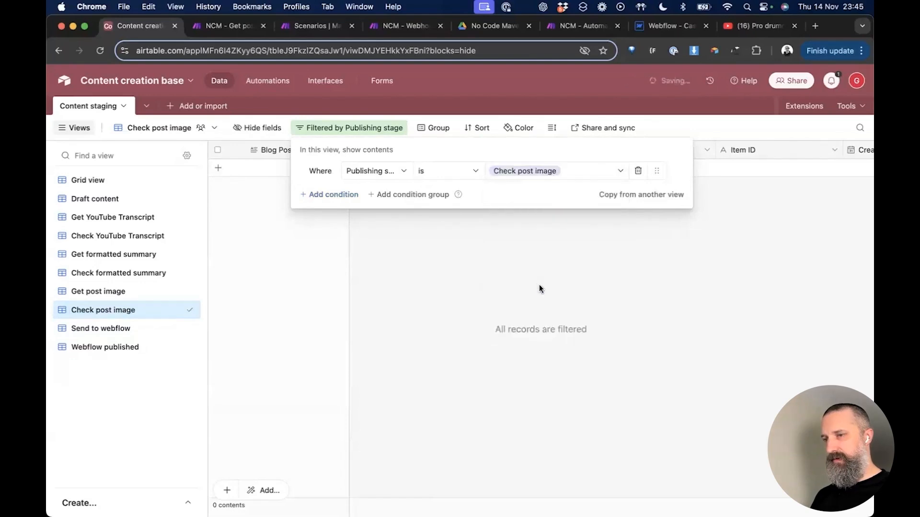
{"action": "left_click", "coordinate": [435, 286]}
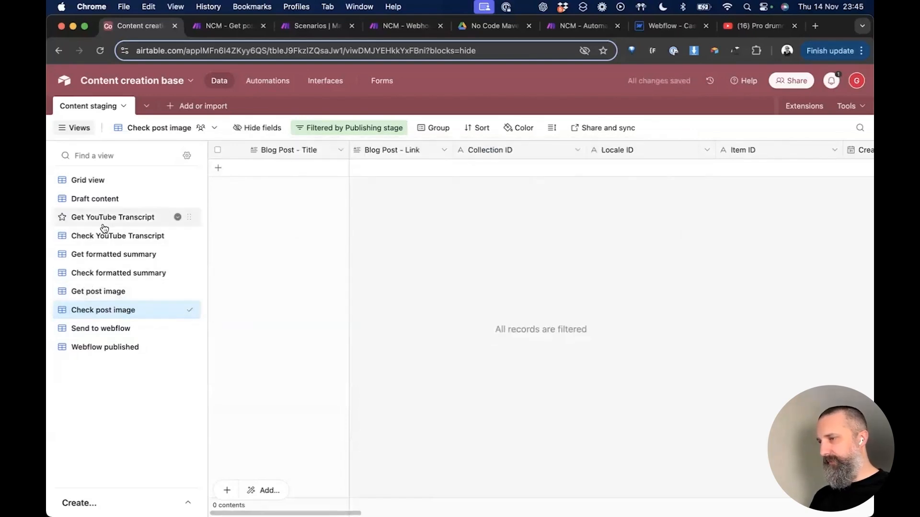
Step: Remove the attached post image from the first record in Check formatted summary
{"action": "left_click", "coordinate": [103, 274]}
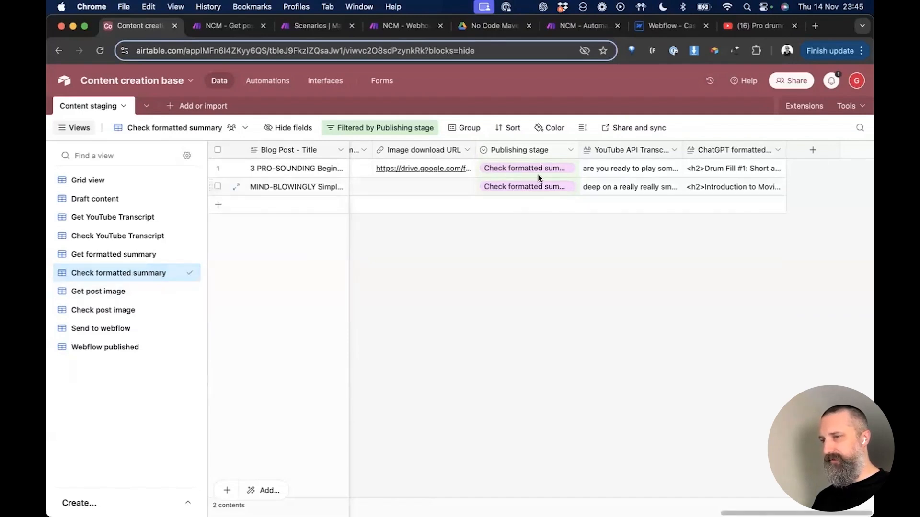
{"action": "scroll", "coordinate": [505, 169], "scroll_direction": "left", "scroll_amount": 5}
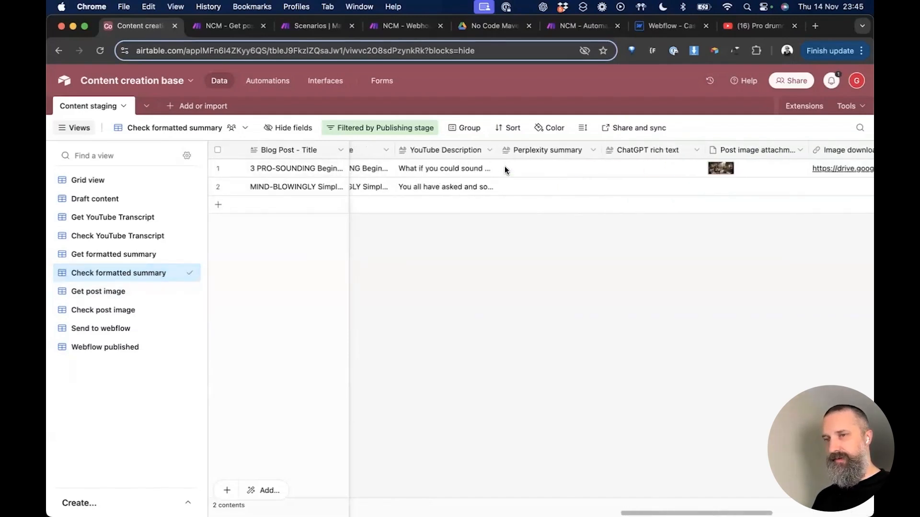
{"action": "scroll", "coordinate": [505, 169], "scroll_direction": "right", "scroll_amount": 5}
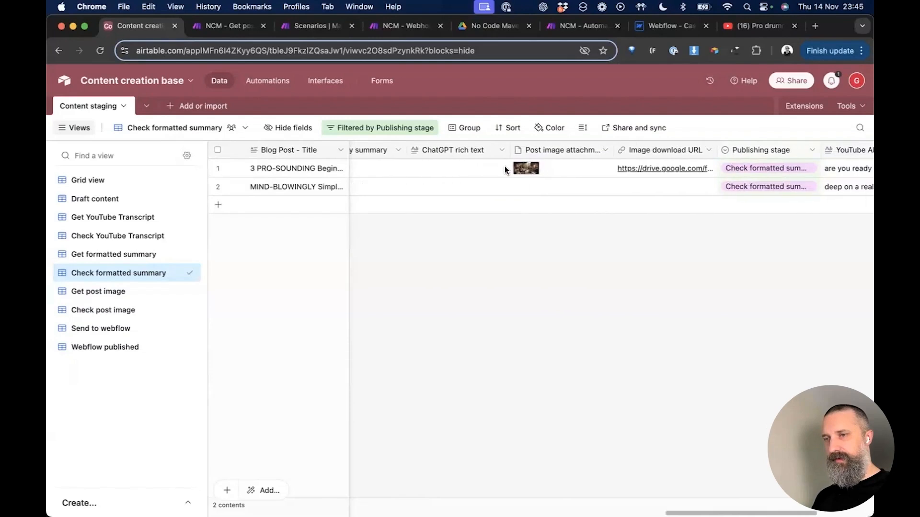
{"action": "scroll", "coordinate": [505, 166], "scroll_direction": "left", "scroll_amount": 2}
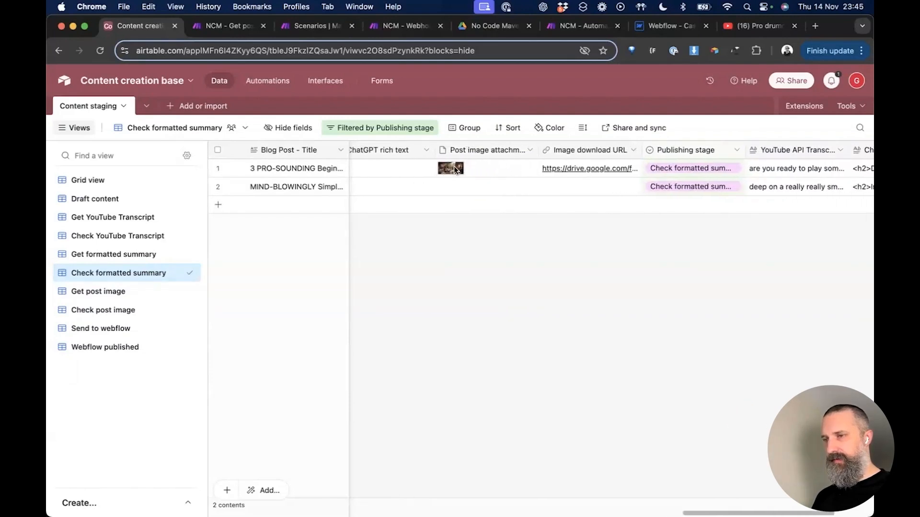
{"action": "left_click", "coordinate": [461, 171]}
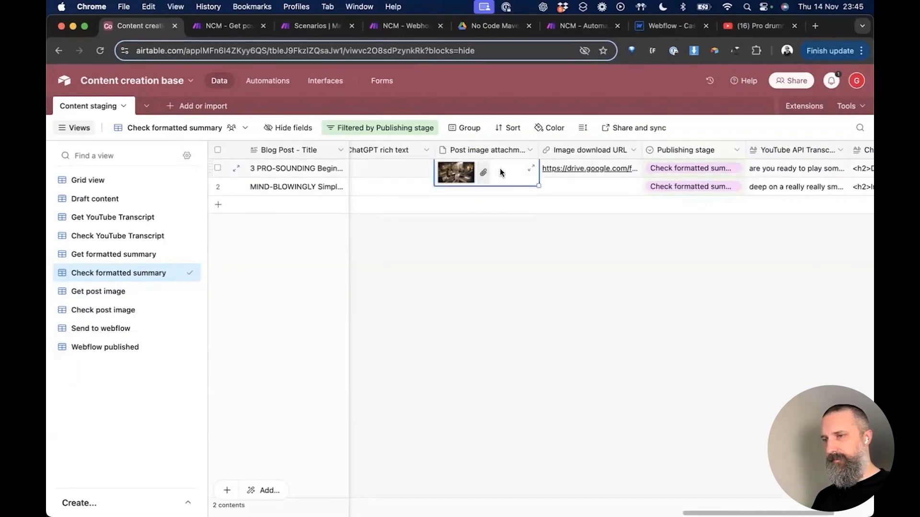
{"action": "double_click", "coordinate": [500, 172]}
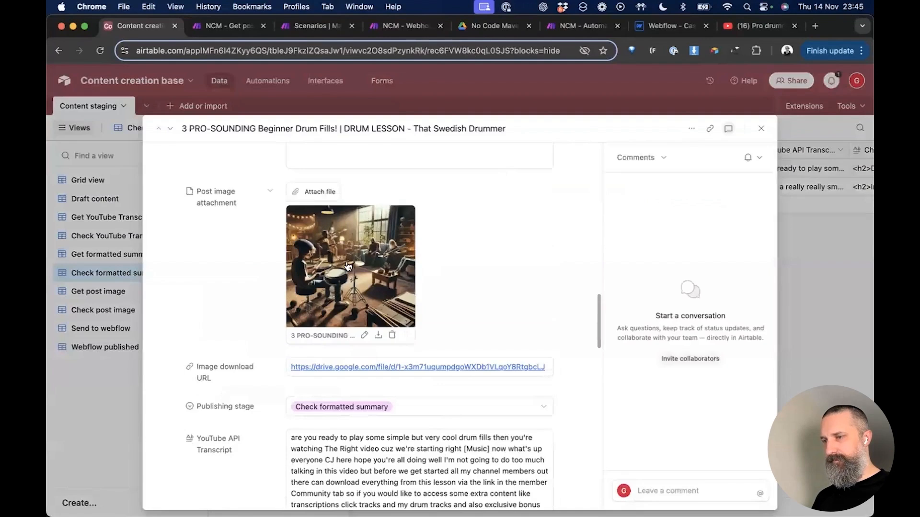
{"action": "left_click", "coordinate": [392, 335]}
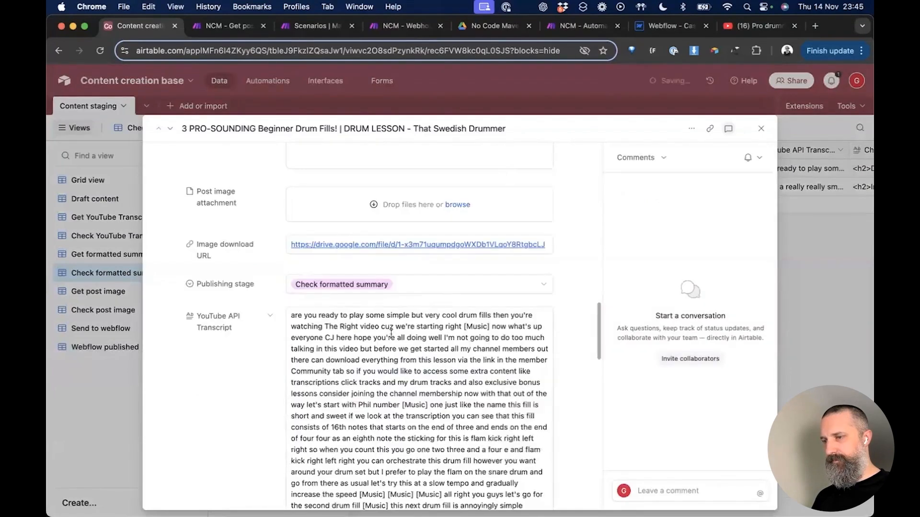
{"action": "scroll", "coordinate": [443, 297], "scroll_direction": "up", "scroll_amount": 5}
{"action": "left_click", "coordinate": [761, 128]}
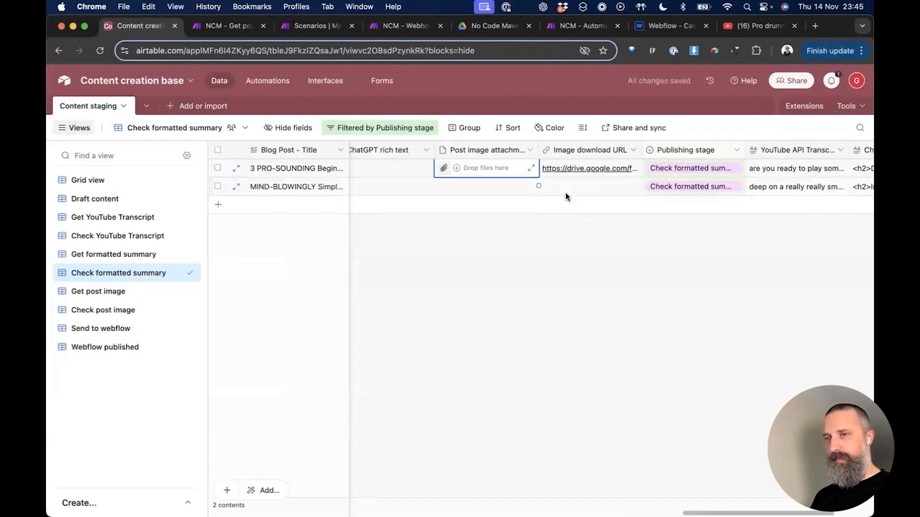
{"action": "scroll", "coordinate": [566, 192], "scroll_direction": "left", "scroll_amount": 1}
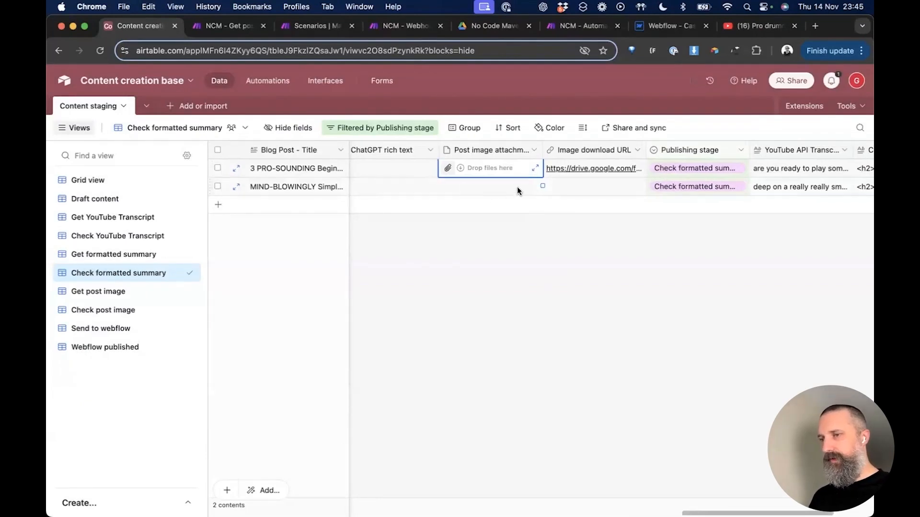
Step: Set the first post's Publishing stage to Get post image
{"action": "key", "text": "Right"}
{"action": "key", "text": "Right"}
{"action": "key", "text": "Return"}
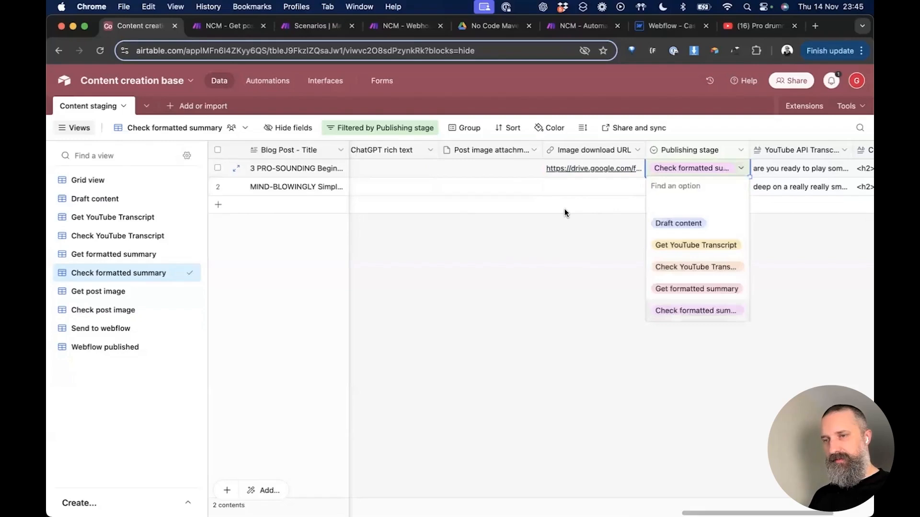
{"action": "key", "text": "Down"}
{"action": "key", "text": "Down"}
{"action": "key", "text": "Down"}
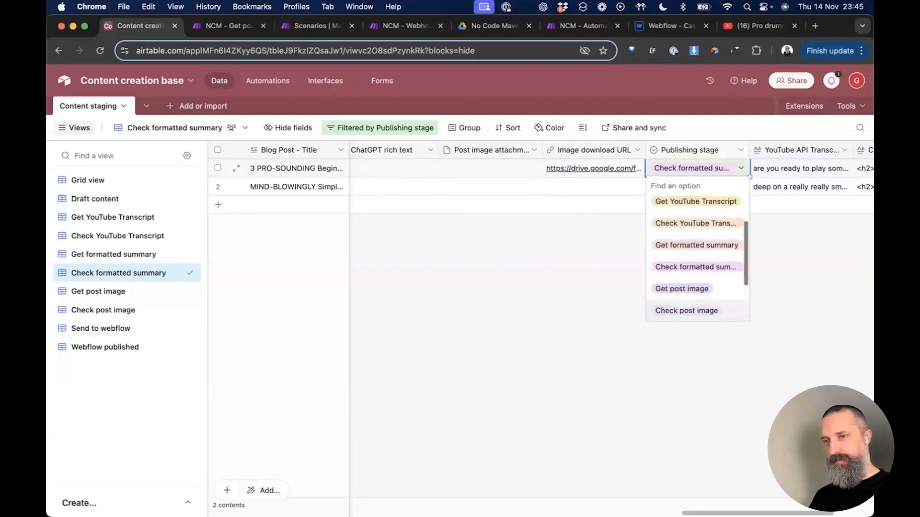
{"action": "key", "text": "Up"}
{"action": "key", "text": "Up"}
{"action": "key", "text": "Return"}
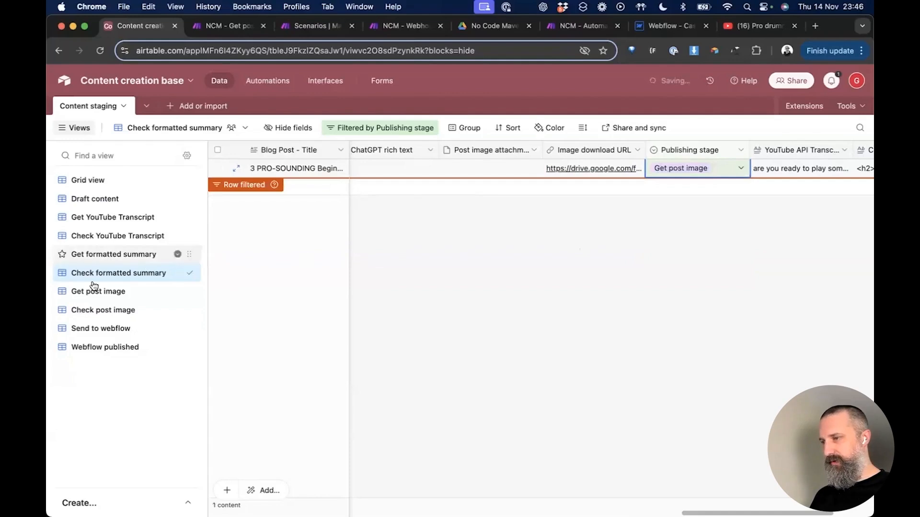
Step: Open the Get post image view to confirm the post appears there
{"action": "left_click", "coordinate": [95, 289]}
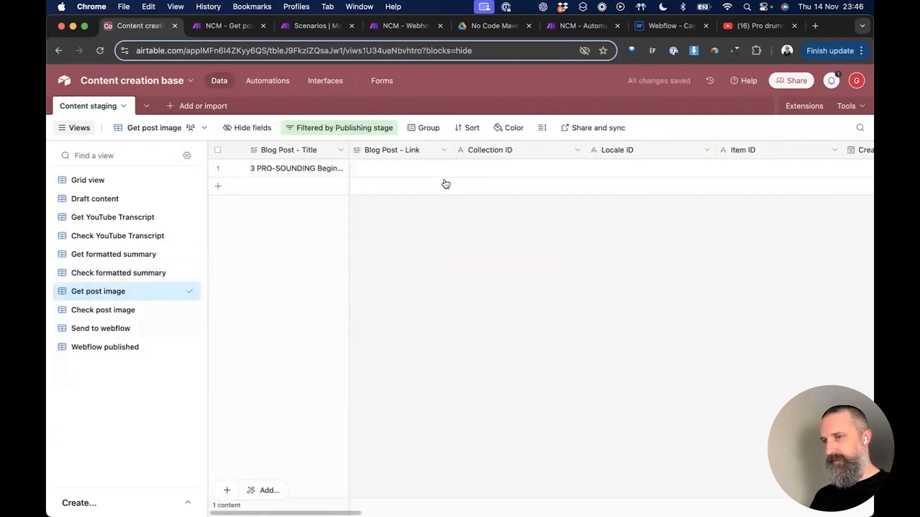
{"action": "scroll", "coordinate": [486, 170], "scroll_direction": "right", "scroll_amount": 20}
{"action": "scroll", "coordinate": [485, 172], "scroll_direction": "right", "scroll_amount": 15}
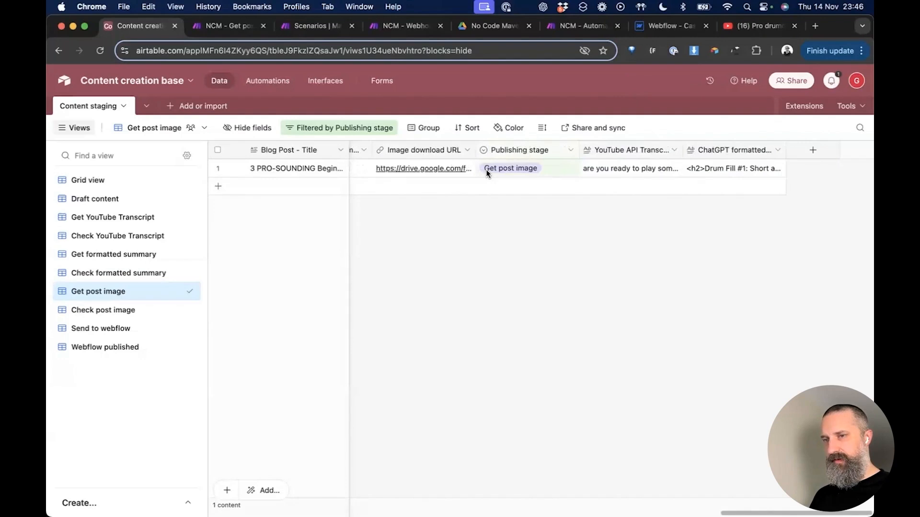
{"action": "scroll", "coordinate": [486, 169], "scroll_direction": "left", "scroll_amount": 5}
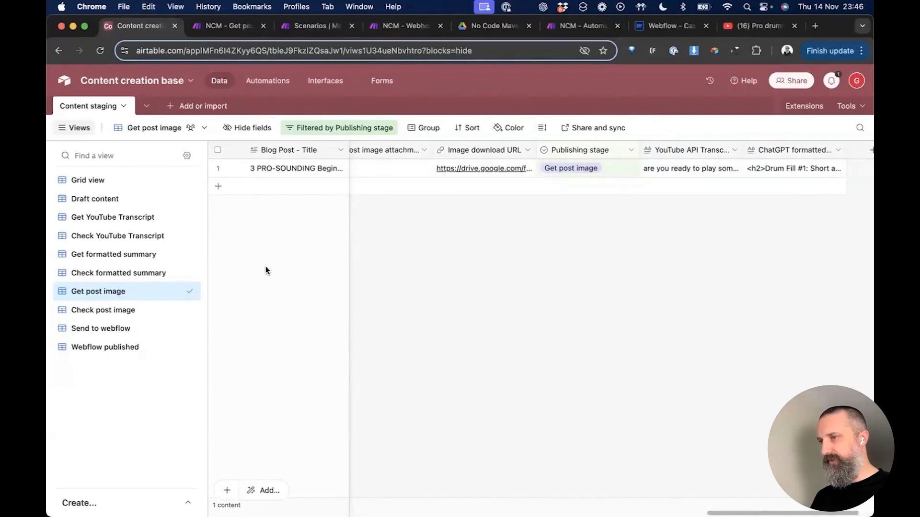
{"action": "left_click", "coordinate": [260, 82]}
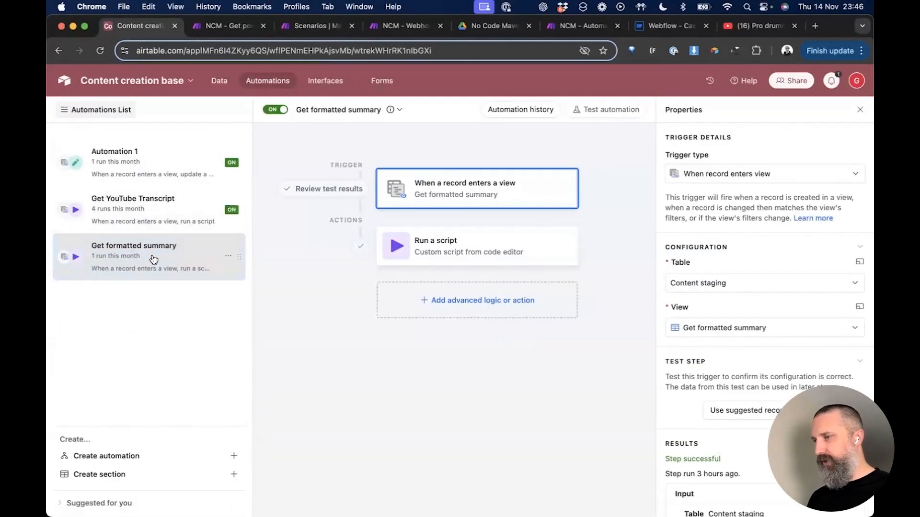
Step: Duplicate the Get formatted summary automation
{"action": "left_click", "coordinate": [220, 81]}
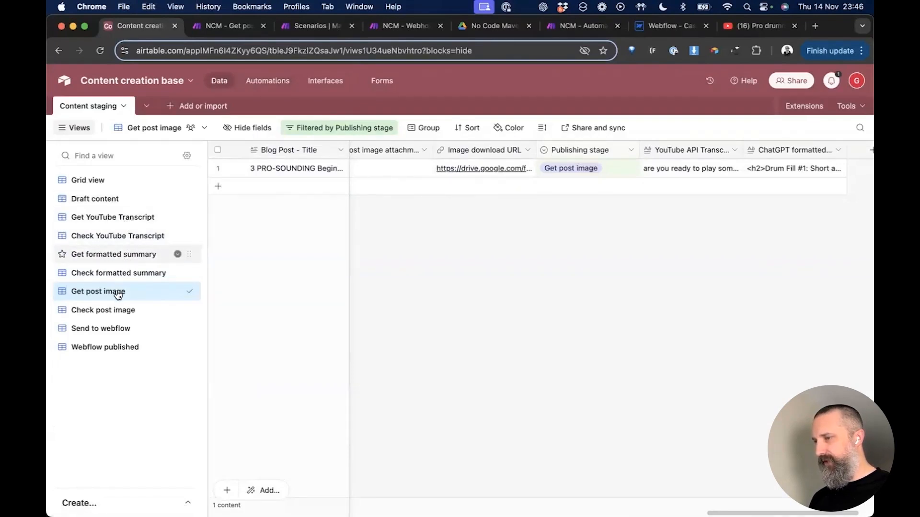
{"action": "left_click", "coordinate": [261, 79]}
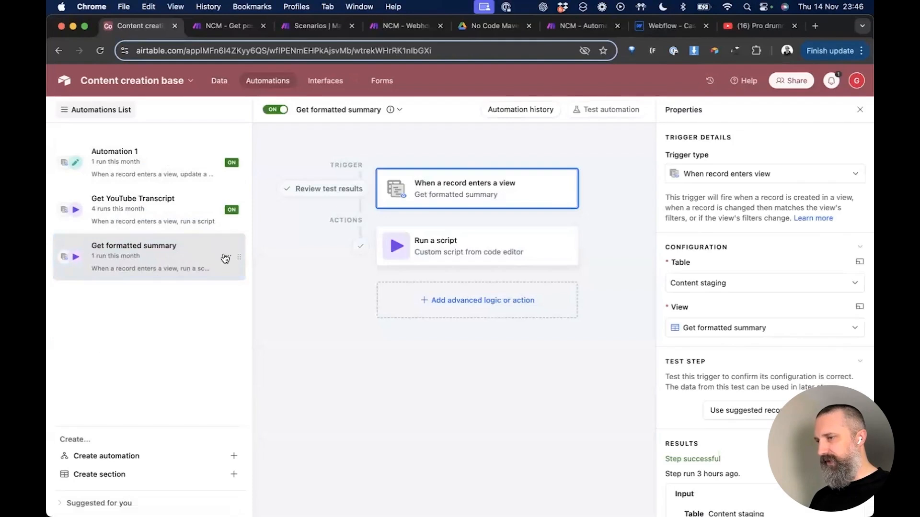
{"action": "left_click", "coordinate": [226, 257]}
{"action": "left_click", "coordinate": [146, 300]}
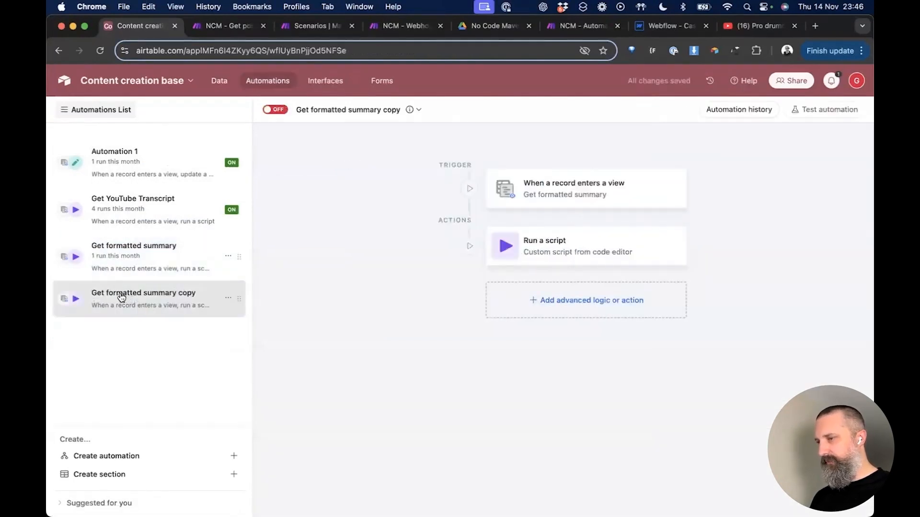
Step: Rename the automation copy to 'Get post image'
{"action": "double_click", "coordinate": [122, 296]}
{"action": "key", "text": "Right"}
{"action": "key", "text": "alt+shift+Left"}
{"action": "key", "text": "alt+shift+Left"}
{"action": "key", "text": "alt+shift+Left"}
{"action": "type", "text": "po"}
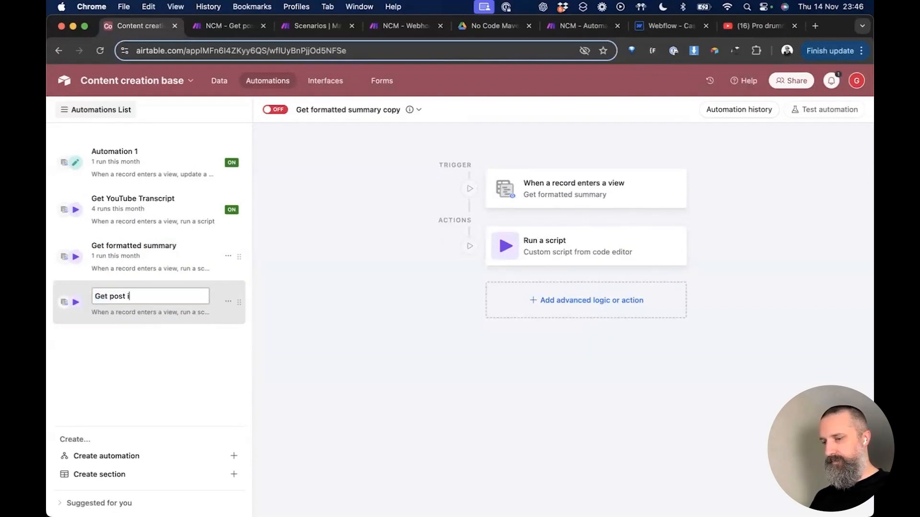
{"action": "type", "text": "st iamge"}
{"action": "key", "text": "alt+shift+Left"}
{"action": "type", "text": "image"}
{"action": "key", "text": "Return"}
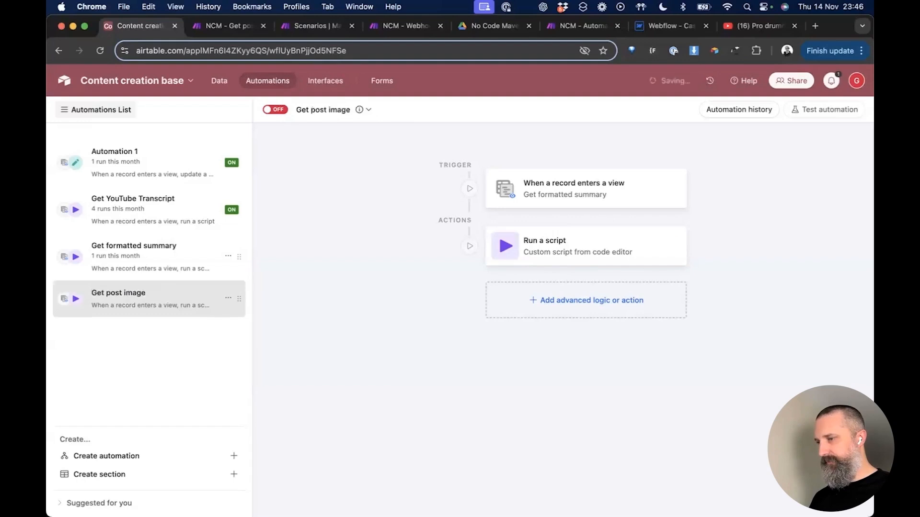
{"action": "key", "text": "ctrl+Tab"}
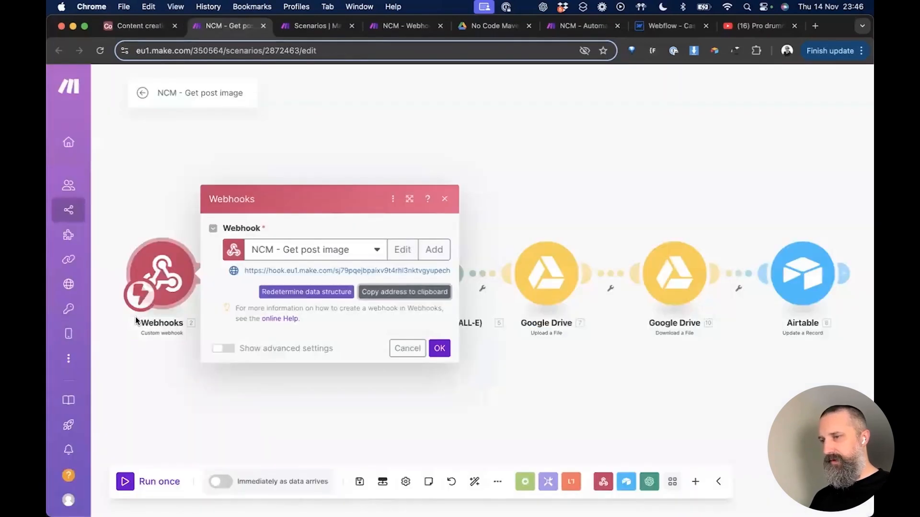
Step: Show the Get post image scenario's webhook address in Make, then return to Airtable
{"action": "left_click", "coordinate": [338, 409]}
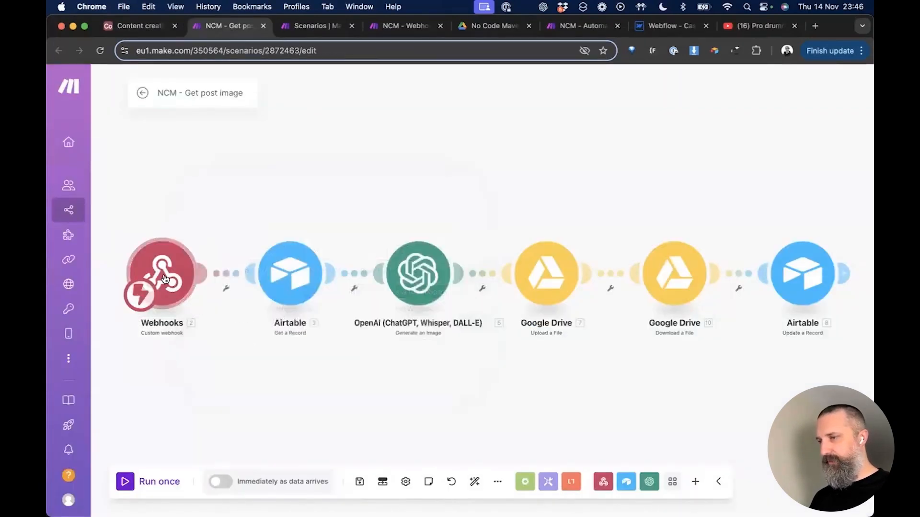
{"action": "left_click", "coordinate": [164, 279]}
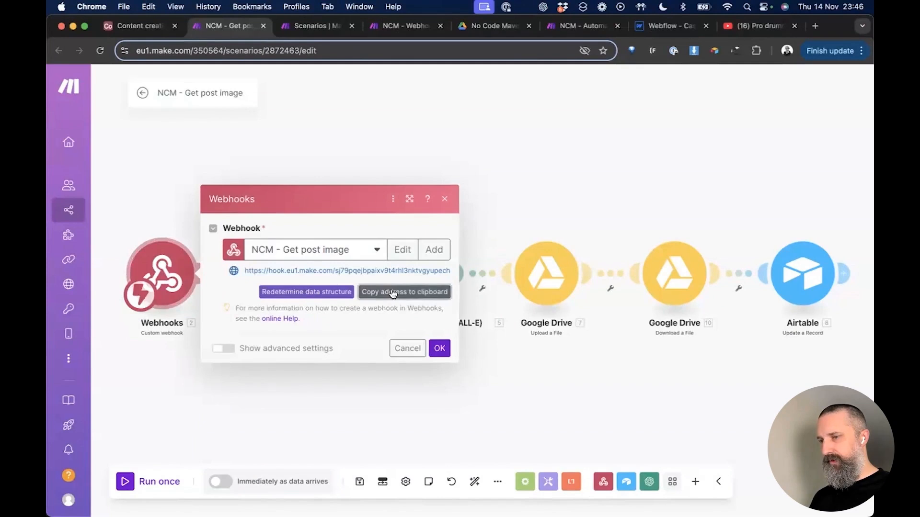
{"action": "key", "text": "ctrl+shift+Tab"}
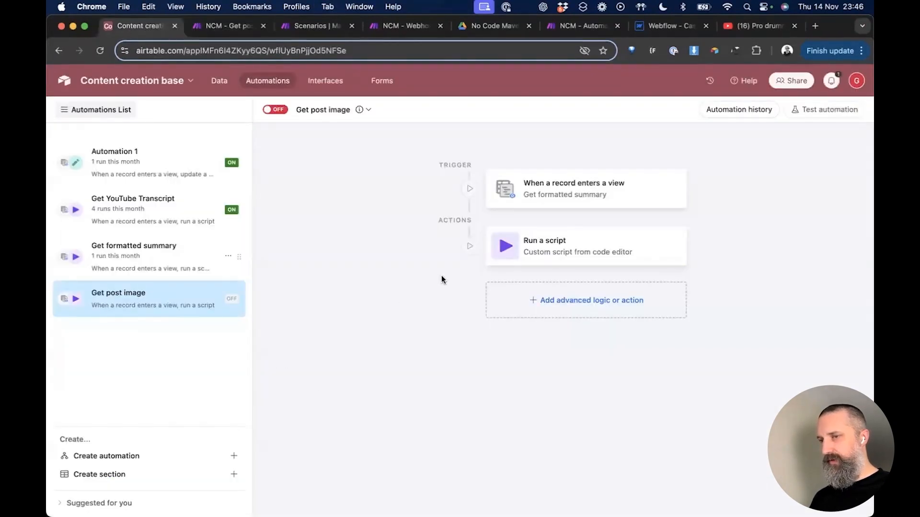
Step: Point the trigger at Content staging's Get post image view and test it with a suggested record
{"action": "left_click", "coordinate": [578, 191]}
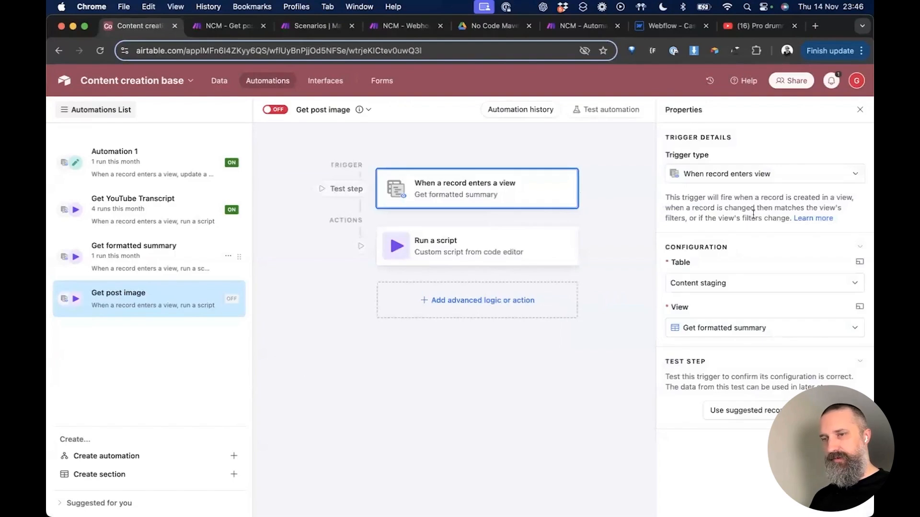
{"action": "left_click", "coordinate": [729, 283]}
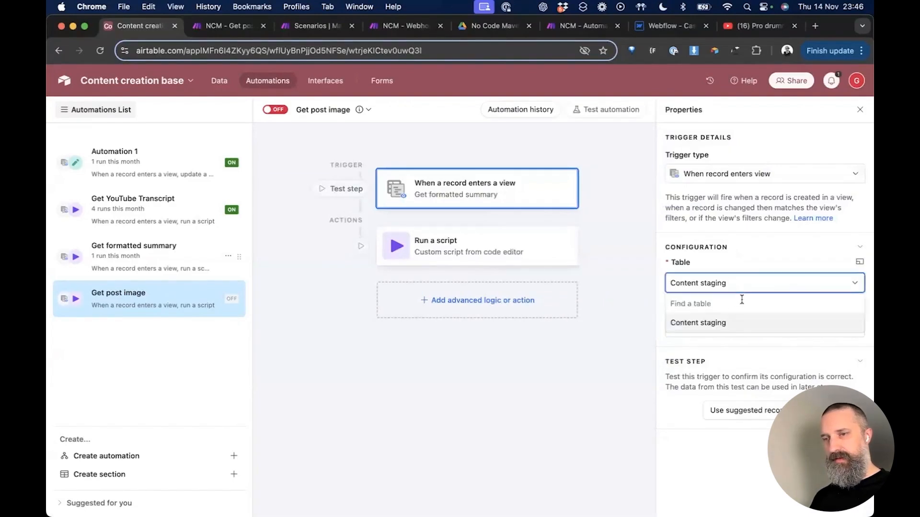
{"action": "left_click", "coordinate": [750, 235]}
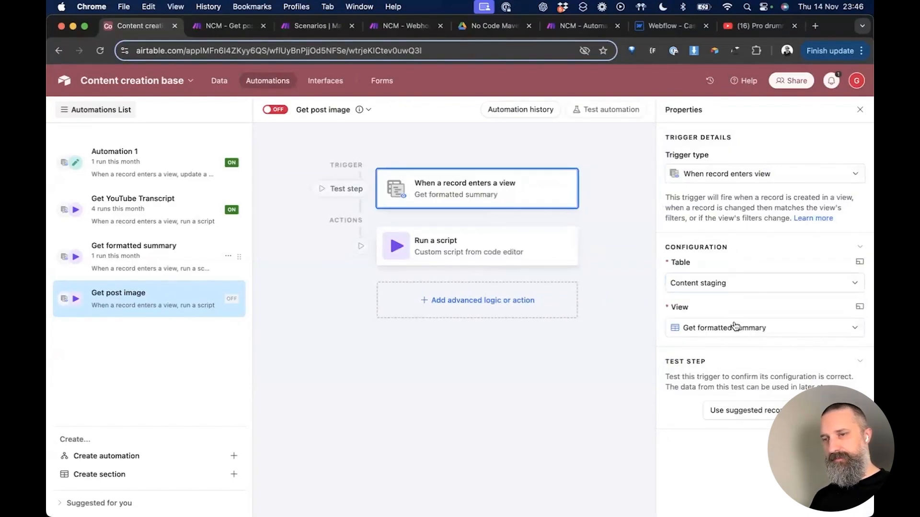
{"action": "left_click", "coordinate": [733, 327]}
{"action": "scroll", "coordinate": [707, 383], "scroll_direction": "down", "scroll_amount": 3}
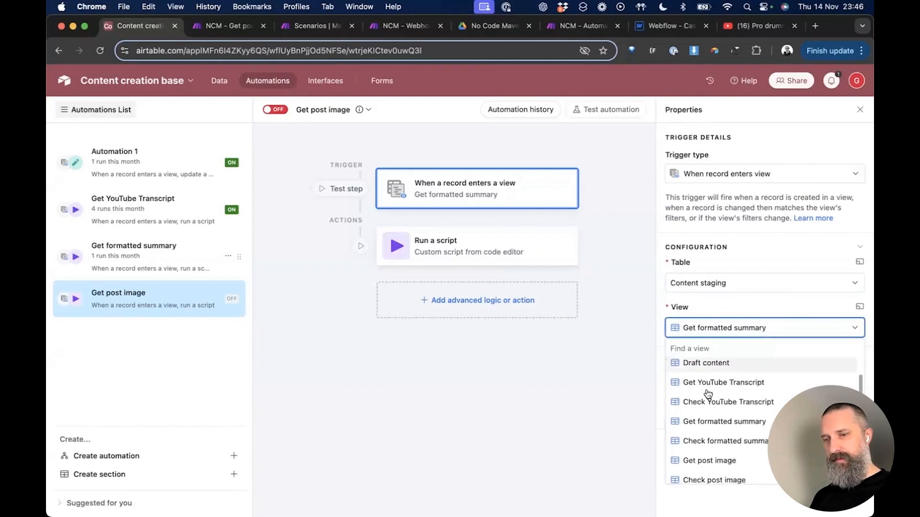
{"action": "left_click", "coordinate": [704, 436]}
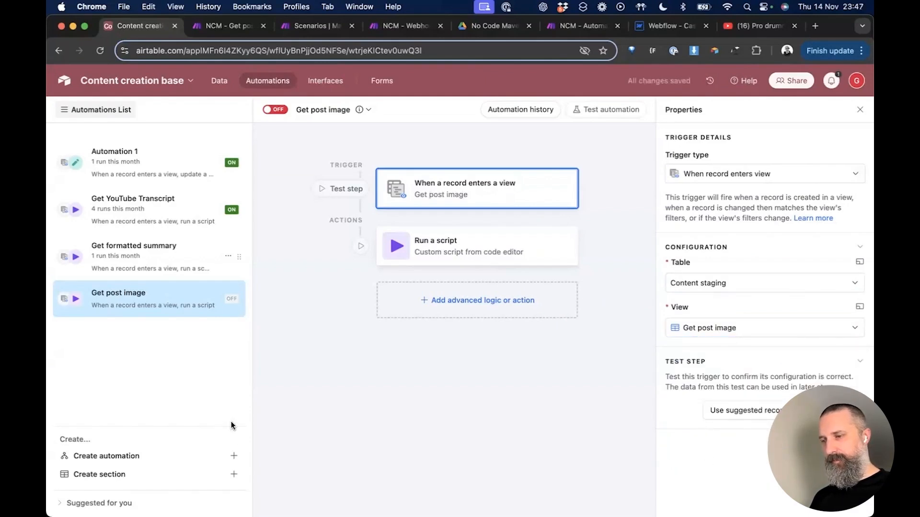
{"action": "left_click", "coordinate": [747, 413]}
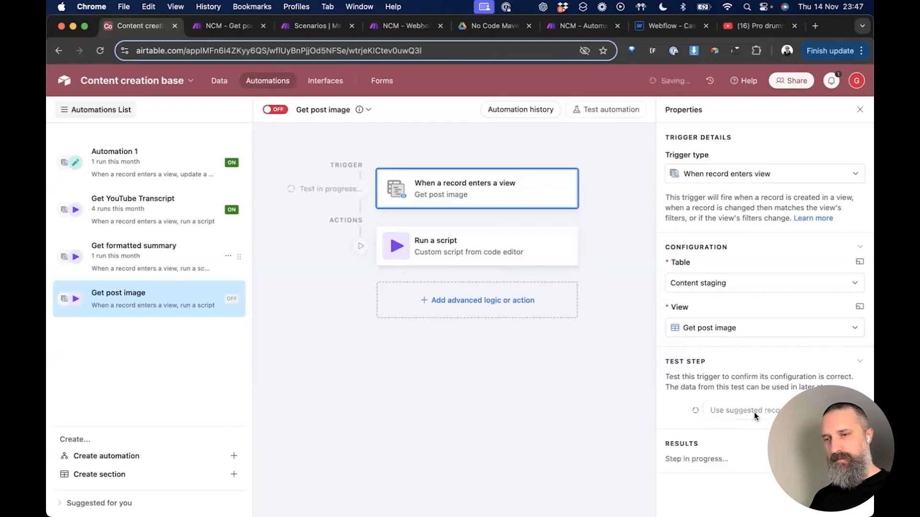
{"action": "scroll", "coordinate": [749, 418], "scroll_direction": "down", "scroll_amount": 5}
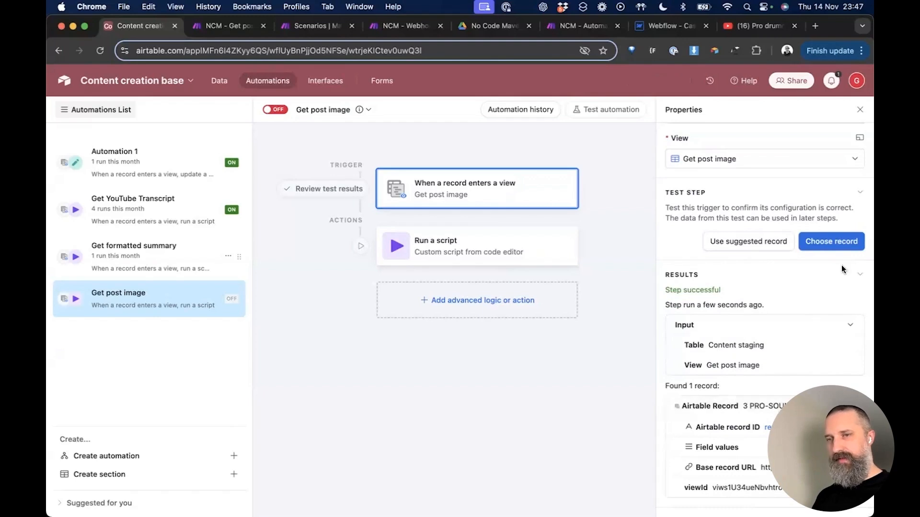
Step: Open the script action's code for editing and find the webhook URL on the url line
{"action": "left_click", "coordinate": [471, 254]}
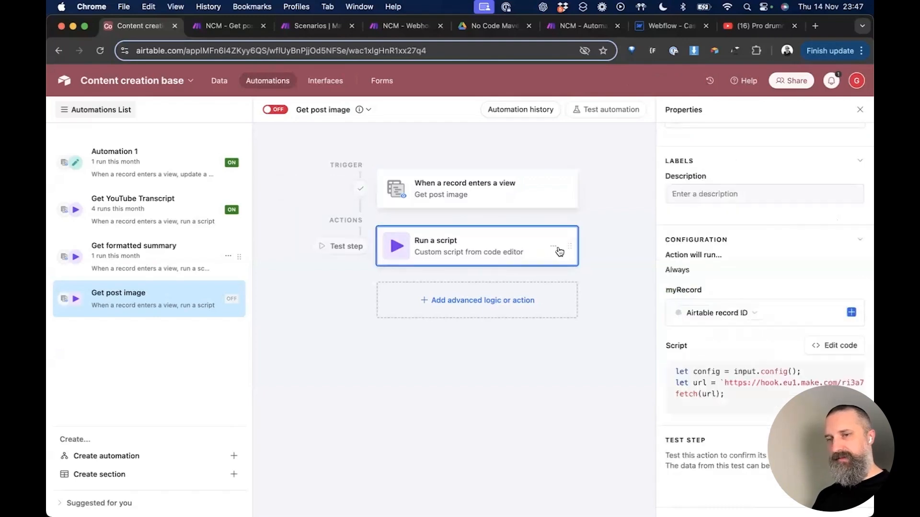
{"action": "left_click", "coordinate": [811, 346]}
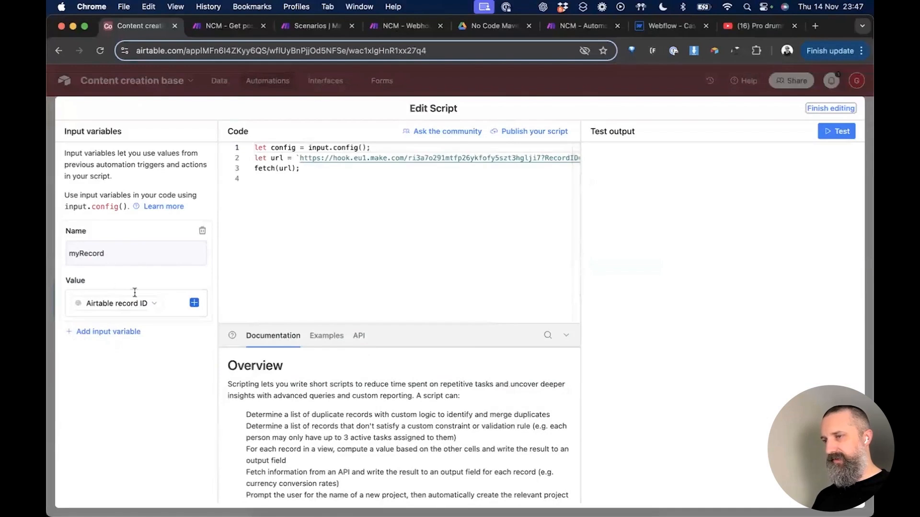
{"action": "left_click", "coordinate": [320, 179]}
{"action": "key", "text": "Up"}
{"action": "key", "text": "Up"}
{"action": "key", "text": "alt+Right"}
{"action": "key", "text": "alt+Right"}
{"action": "key", "text": "shift+alt+Right"}
{"action": "key", "text": "shift+alt+Right"}
{"action": "key", "text": "shift+alt+Right"}
{"action": "key", "text": "shift+alt+Right"}
{"action": "key", "text": "shift+alt+Right"}
{"action": "key", "text": "shift+alt+Right"}
{"action": "key", "text": "shift+alt+Right"}
{"action": "key", "text": "shift+alt+Right"}
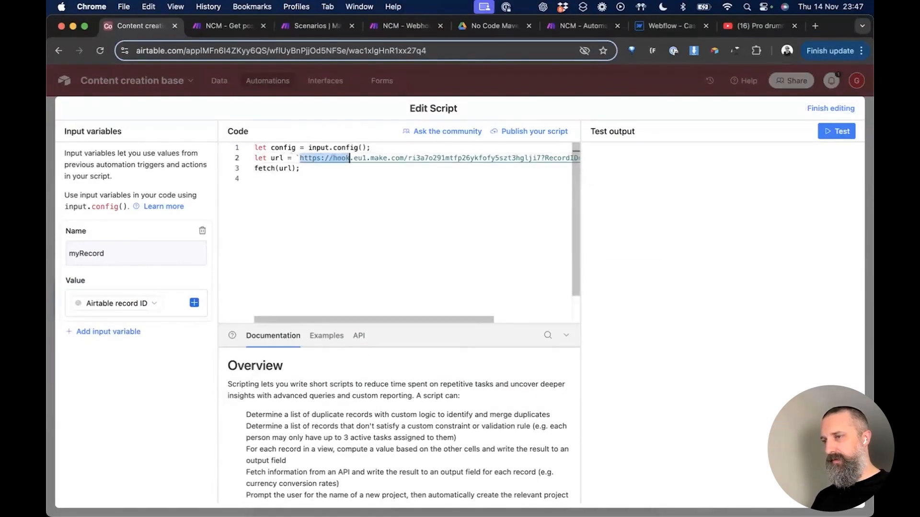
{"action": "key", "text": "shift+alt+Left"}
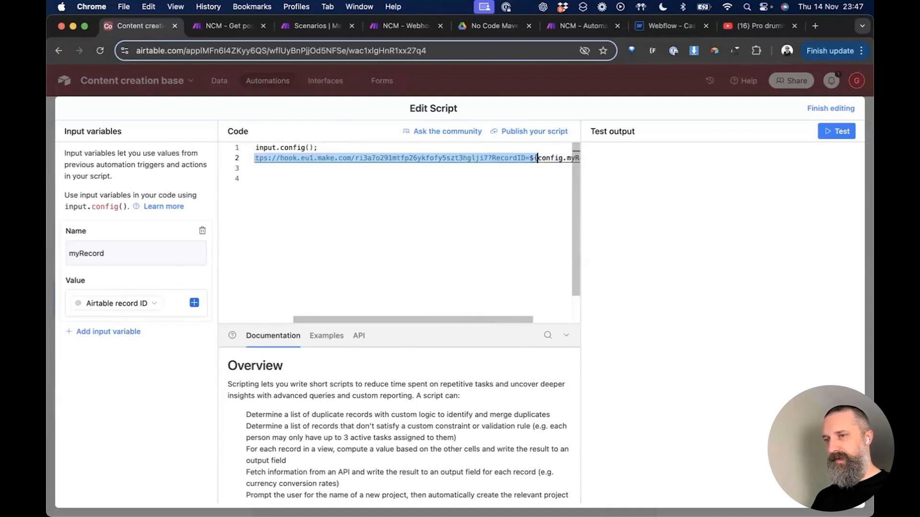
{"action": "key", "text": "shift+alt+Left"}
Step: Replace the old webhook address before ?RecordID with the copied Make Get post image webhook URL
{"action": "key", "text": "Left"}
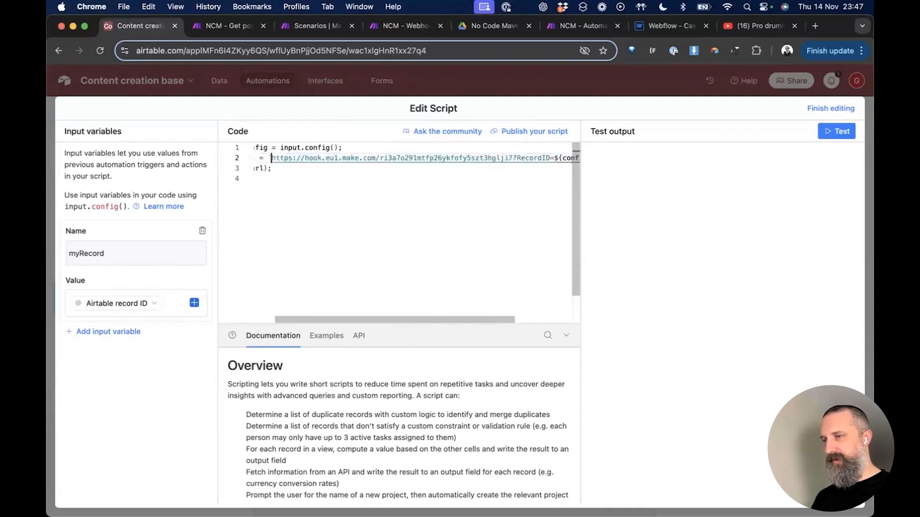
{"action": "key", "text": "shift+alt+Right"}
{"action": "key", "text": "shift+alt+Right"}
{"action": "key", "text": "shift+alt+Right"}
{"action": "key", "text": "shift+alt+Right"}
{"action": "key", "text": "shift+alt+Right"}
{"action": "key", "text": "shift+alt+Right"}
{"action": "key", "text": "shift+alt+Right"}
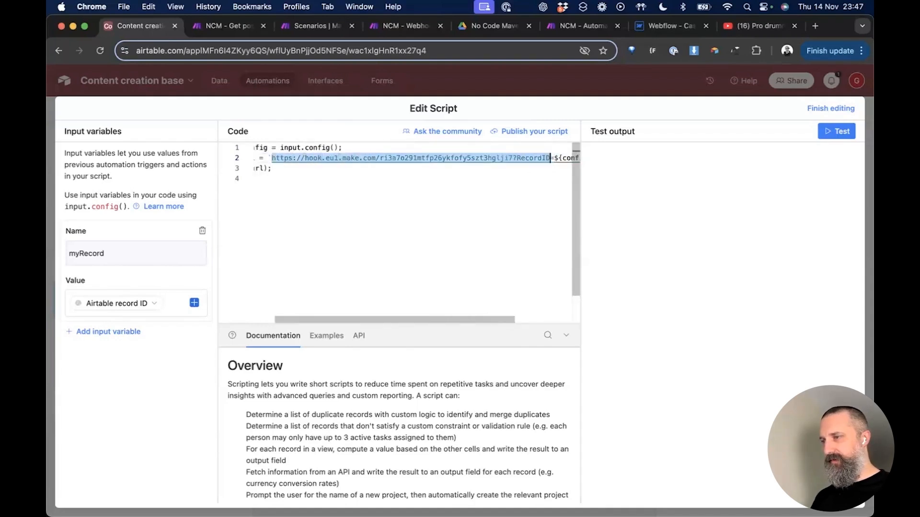
{"action": "key", "text": "shift+alt+Right"}
{"action": "key", "text": "shift+Left"}
{"action": "key", "text": "shift+Left"}
{"action": "key", "text": "shift+Left"}
{"action": "key", "text": "shift+Left"}
{"action": "key", "text": "shift+Left"}
{"action": "key", "text": "shift+Left"}
{"action": "key", "text": "shift+Left"}
{"action": "key", "text": "shift+Left"}
{"action": "key", "text": "shift+Left"}
{"action": "key", "text": "shift+Left"}
{"action": "key", "text": "shift+Left"}
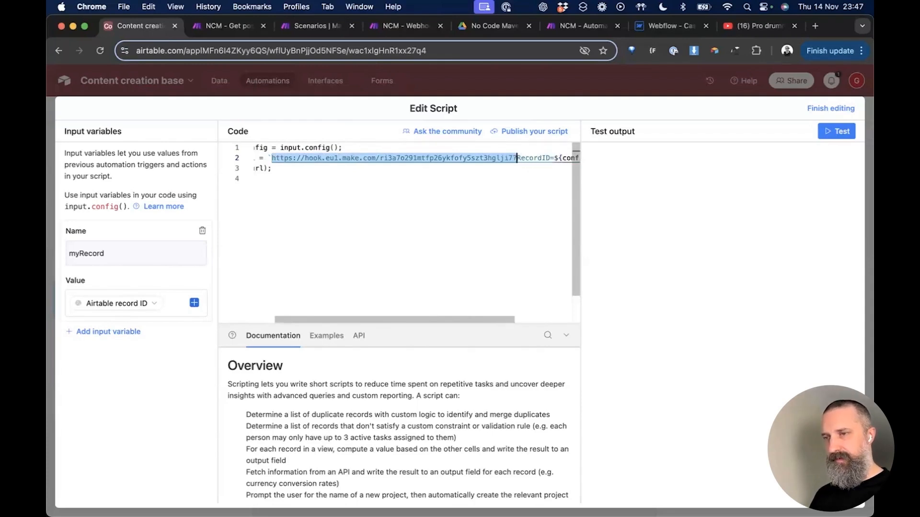
{"action": "key", "text": "BackSpace"}
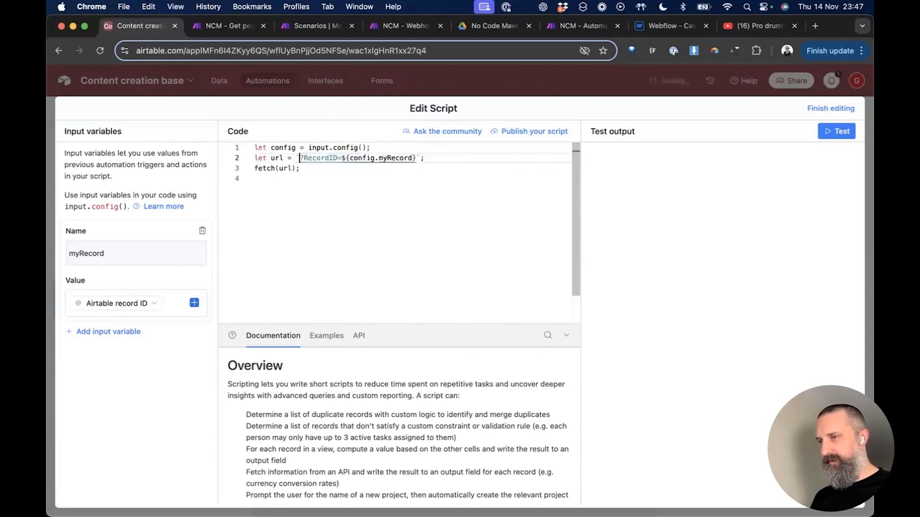
{"action": "key", "text": "Right"}
{"action": "key", "text": "Right"}
{"action": "key", "text": "Right"}
{"action": "key", "text": "Right"}
{"action": "key", "text": "Right"}
{"action": "key", "text": "Right"}
{"action": "key", "text": "Right"}
{"action": "key", "text": "Right"}
{"action": "key", "text": "Right"}
{"action": "key", "text": "Right"}
{"action": "key", "text": "Right"}
{"action": "key", "text": "Right"}
{"action": "key", "text": "Right"}
{"action": "key", "text": "Right"}
{"action": "key", "text": "Right"}
{"action": "key", "text": "Right"}
{"action": "key", "text": "Right"}
{"action": "key", "text": "Right"}
{"action": "key", "text": "Right"}
{"action": "key", "text": "Right"}
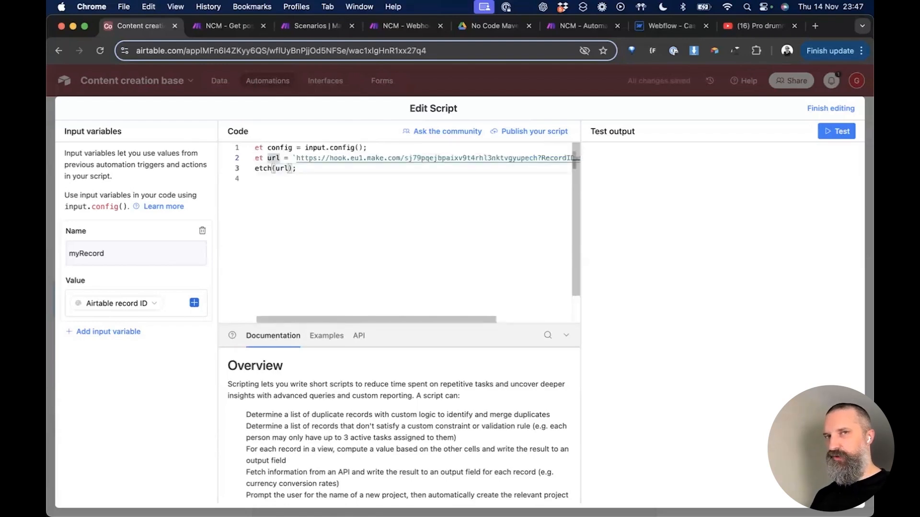
{"action": "key", "text": "Down"}
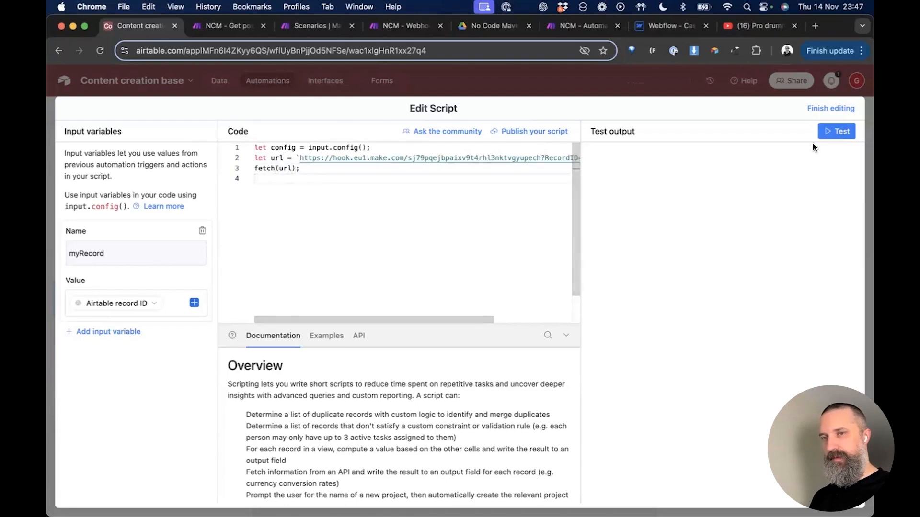
{"action": "key", "text": "ctrl+Tab"}
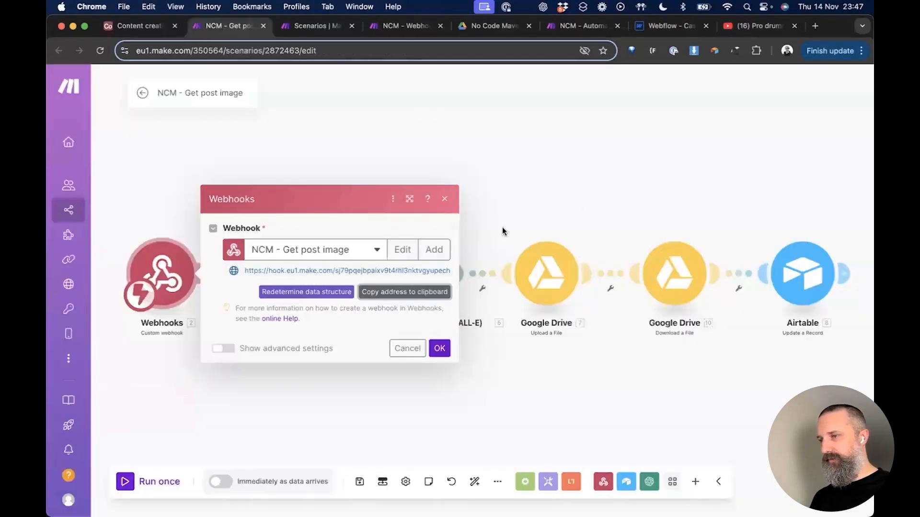
Step: Redetermine the webhook's data structure by test-running the Airtable script, then finish editing the script
{"action": "left_click", "coordinate": [312, 293]}
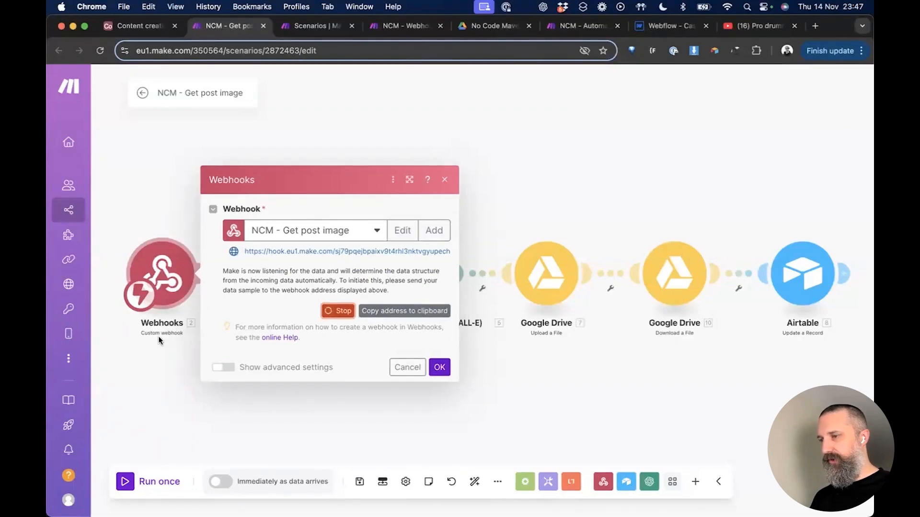
{"action": "key", "text": "ctrl+shift+Tab"}
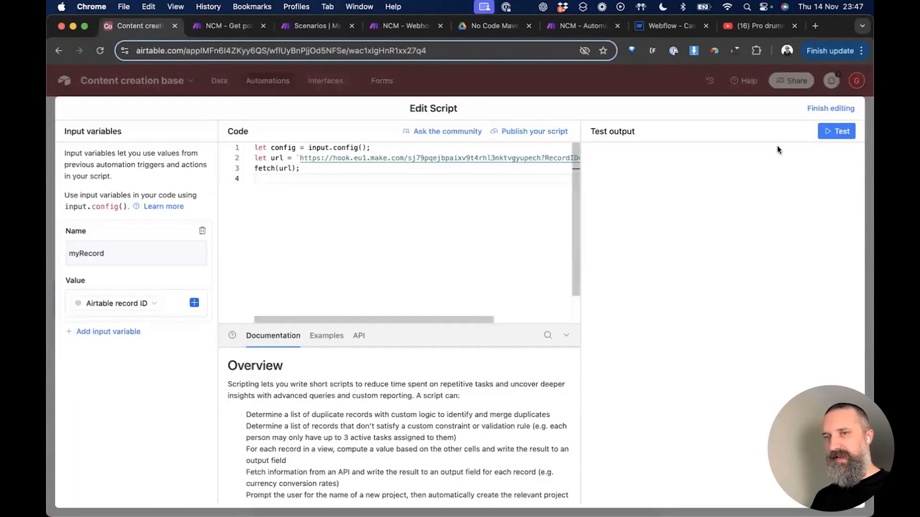
{"action": "left_click", "coordinate": [836, 133]}
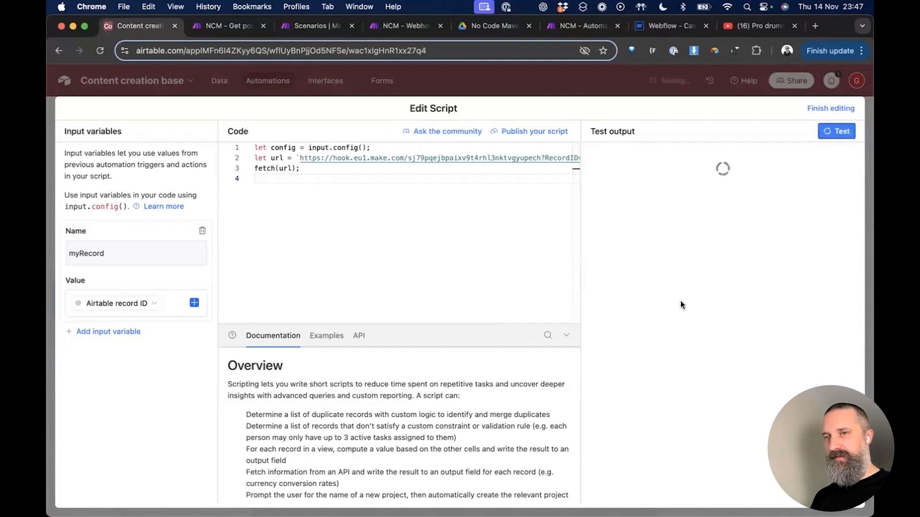
{"action": "key", "text": "ctrl+Tab"}
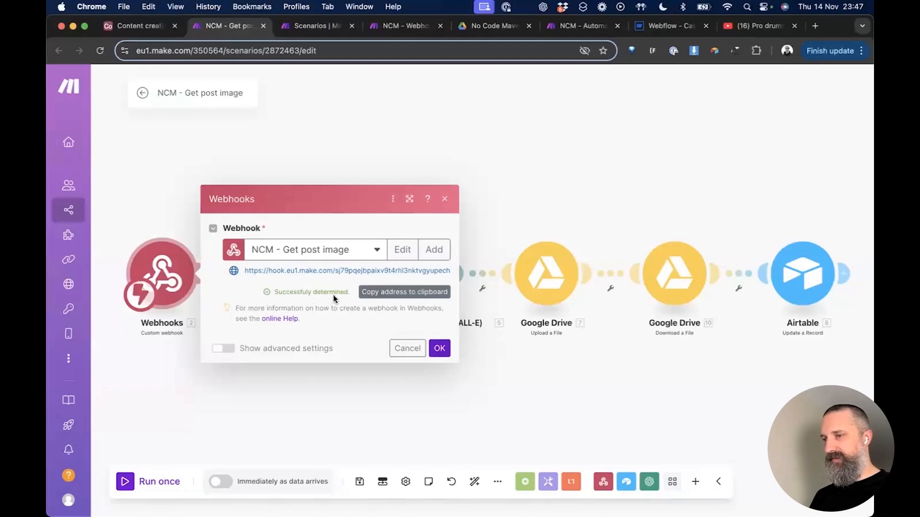
{"action": "key", "text": "ctrl+shift+Tab"}
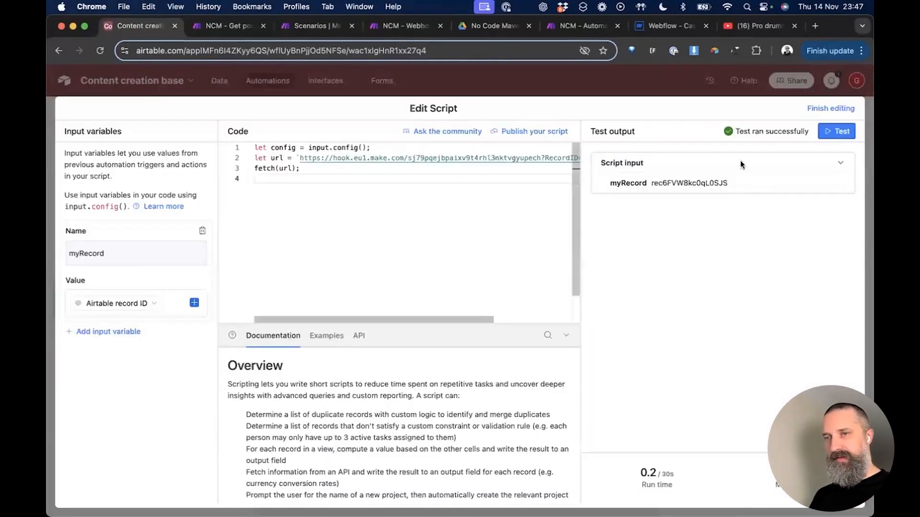
{"action": "left_click", "coordinate": [833, 108]}
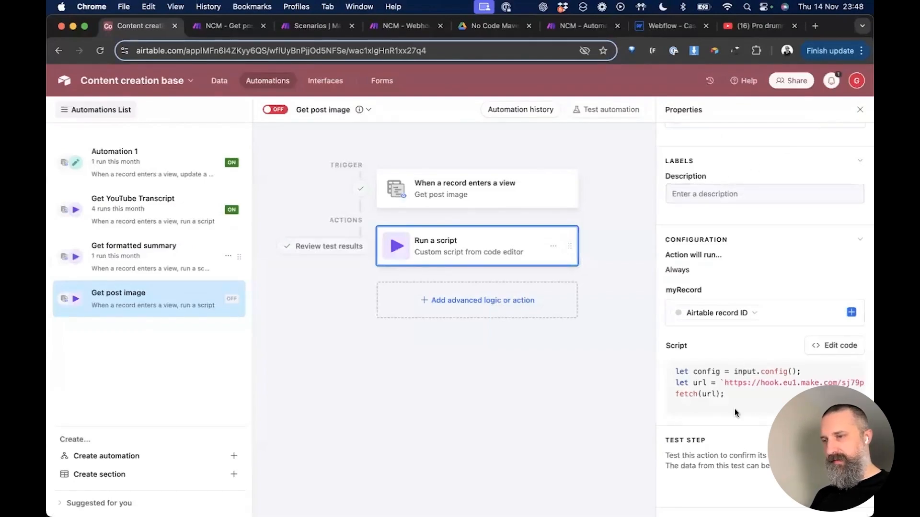
Step: Switch the Get post image automation ON and place the NCM - Webhook Helper tab beside Airtable
{"action": "mouse_move", "coordinate": [338, 220]}
{"action": "left_click", "coordinate": [269, 111]}
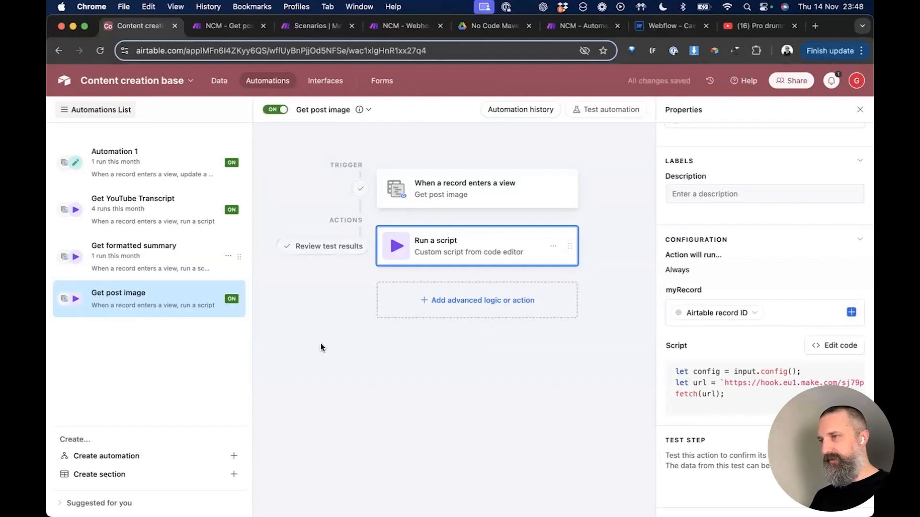
{"action": "key", "text": "ctrl+Tab"}
{"action": "key", "text": "ctrl+Tab"}
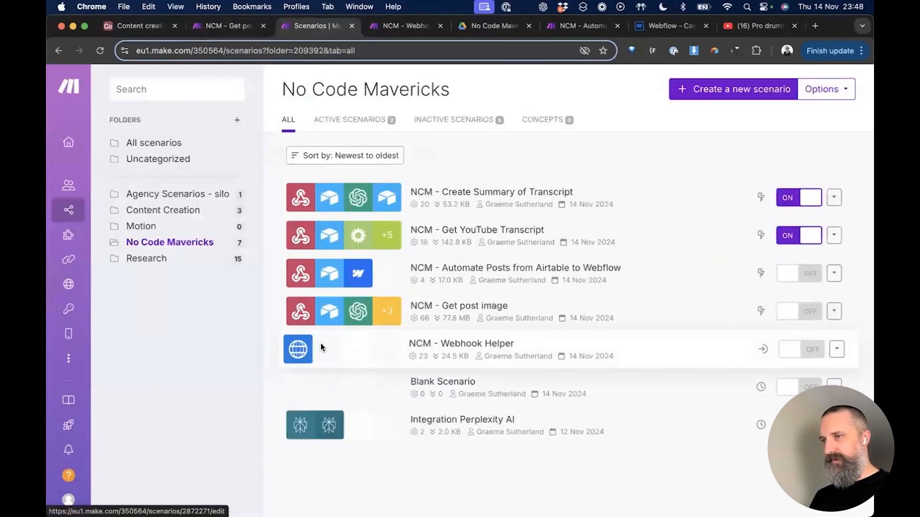
{"action": "key", "text": "ctrl+Tab"}
{"action": "left_click_drag", "start_coordinate": [388, 33], "coordinate": [226, 29]}
{"action": "key", "text": "ctrl+Tab"}
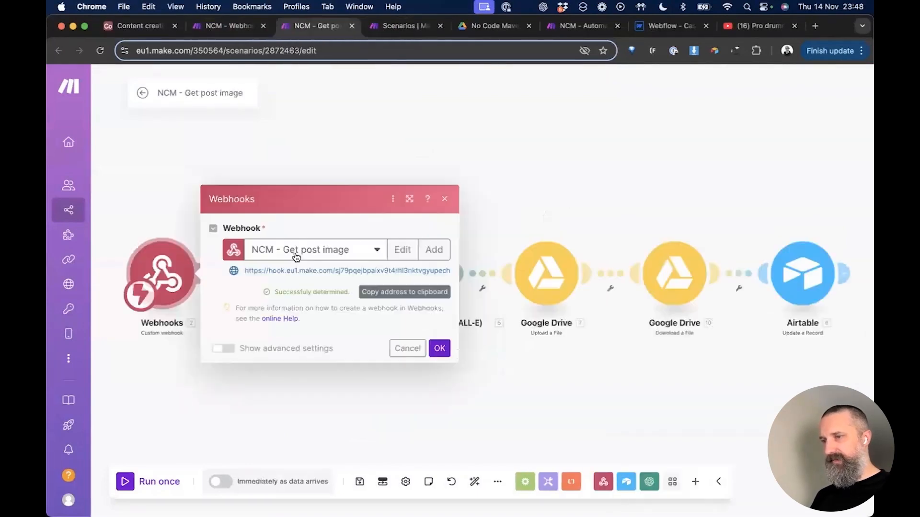
{"action": "key", "text": "ctrl+shift+Tab"}
Step: Replace the HTTP module's URL with the Get post image webhook, save, and recheck the RecordID body
{"action": "left_click", "coordinate": [496, 233]}
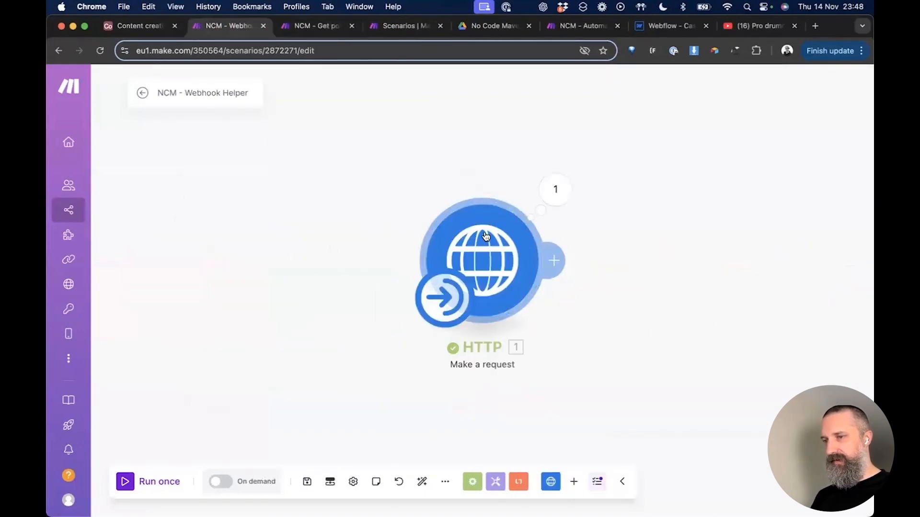
{"action": "triple_click", "coordinate": [666, 188]}
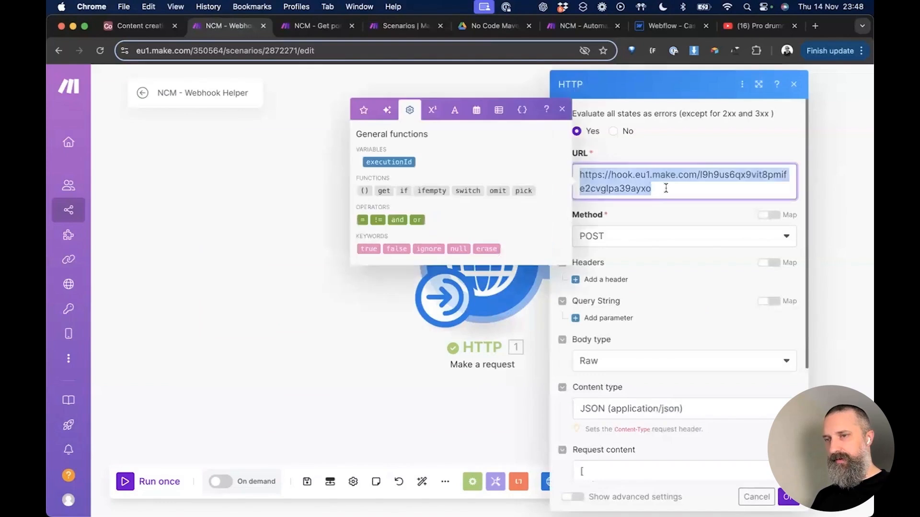
{"action": "key", "text": "BackSpace"}
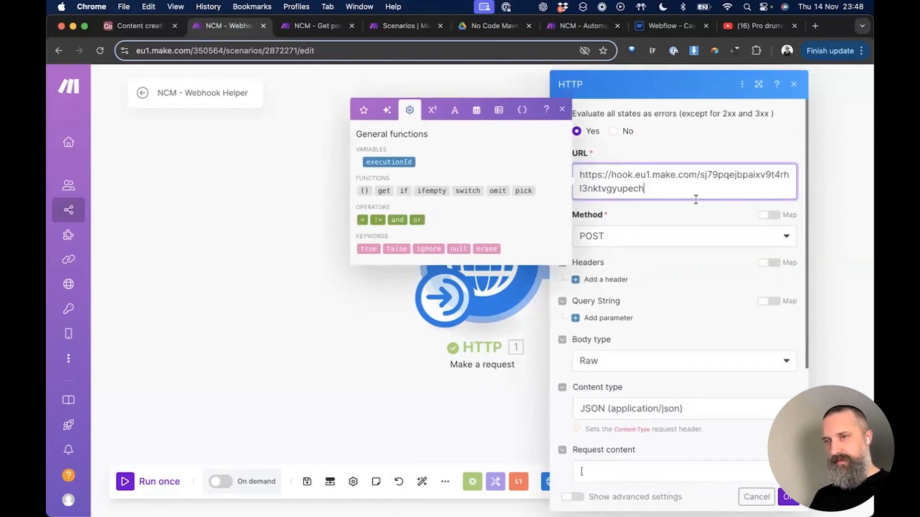
{"action": "left_click", "coordinate": [664, 212]}
{"action": "scroll", "coordinate": [692, 319], "scroll_direction": "down", "scroll_amount": 2}
{"action": "scroll", "coordinate": [693, 329], "scroll_direction": "down", "scroll_amount": 3}
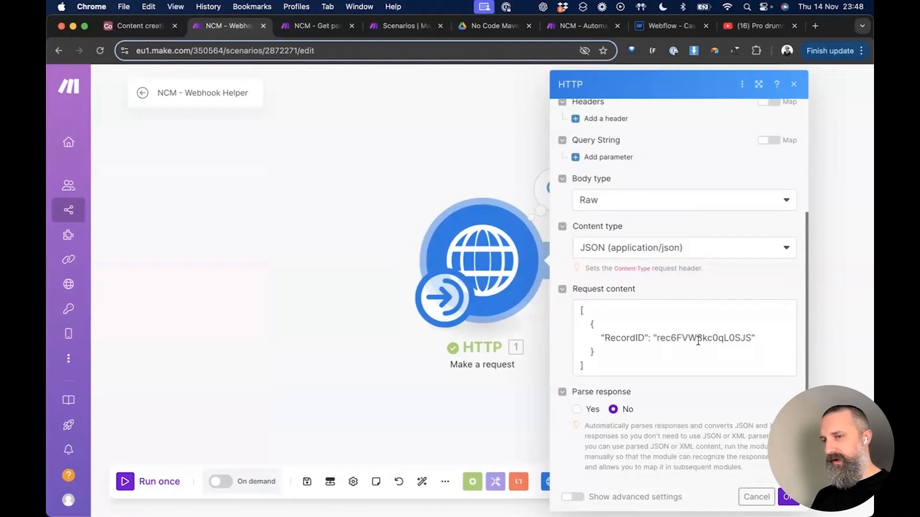
{"action": "left_click", "coordinate": [788, 498]}
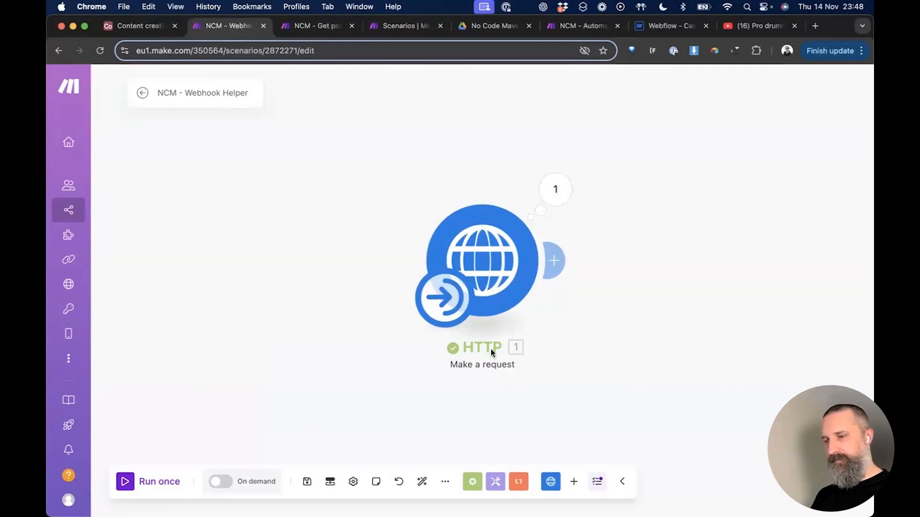
{"action": "left_click", "coordinate": [307, 482]}
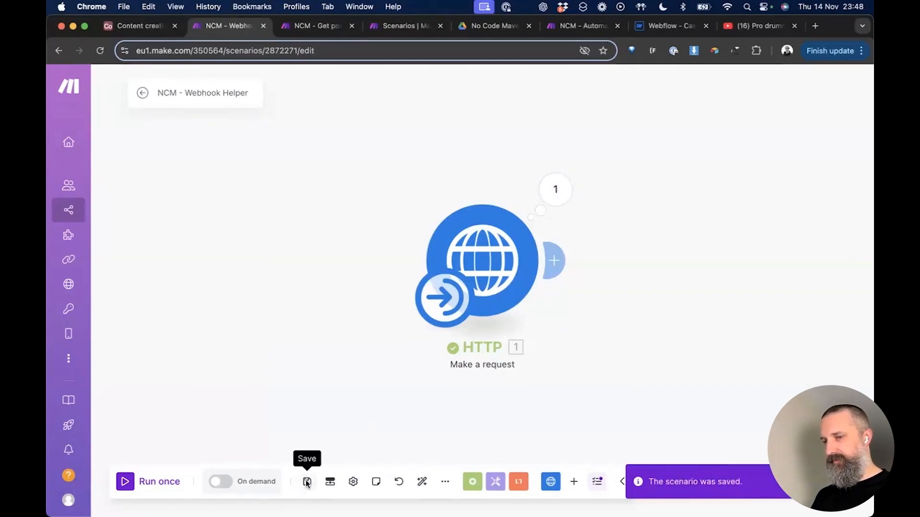
{"action": "left_click", "coordinate": [496, 256]}
{"action": "scroll", "coordinate": [618, 261], "scroll_direction": "down", "scroll_amount": 5}
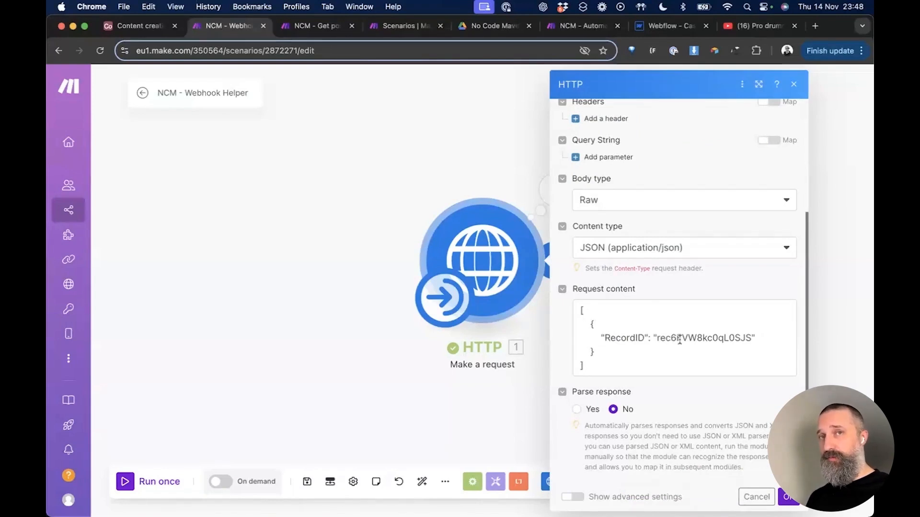
Step: Add a new formula field named 'Airtable Record ID' to the Content staging table
{"action": "left_click", "coordinate": [142, 27]}
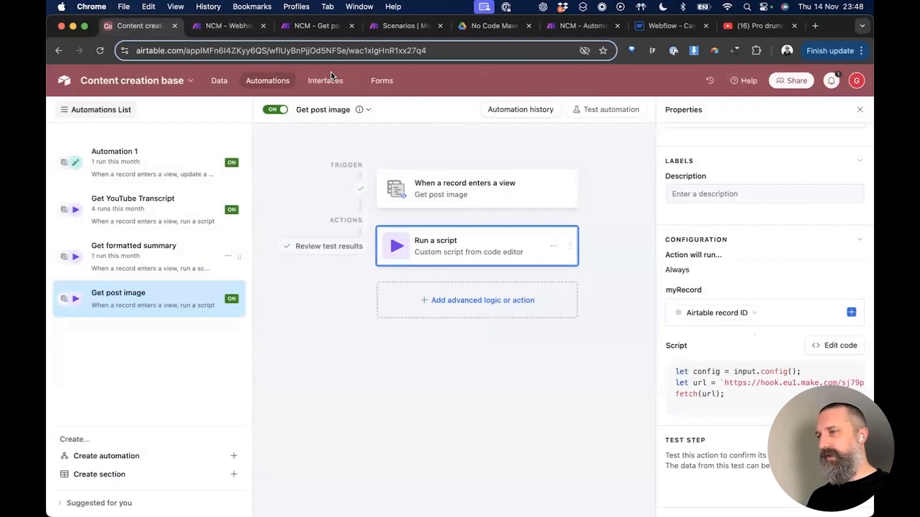
{"action": "left_click", "coordinate": [218, 81]}
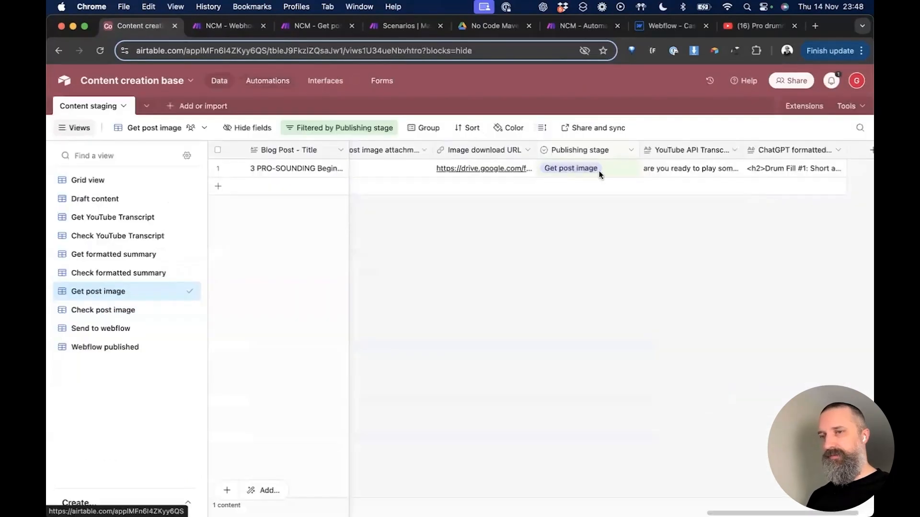
{"action": "scroll", "coordinate": [817, 157], "scroll_direction": "right", "scroll_amount": 3}
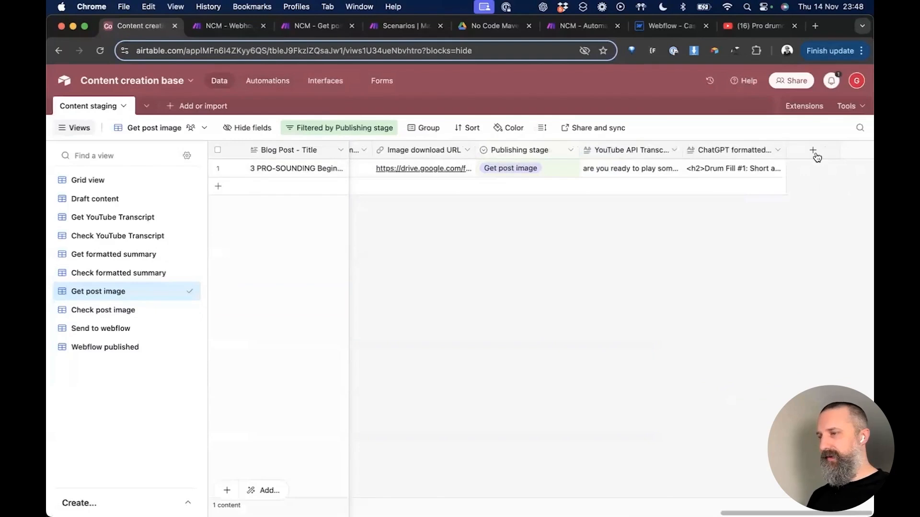
{"action": "left_click", "coordinate": [813, 151]}
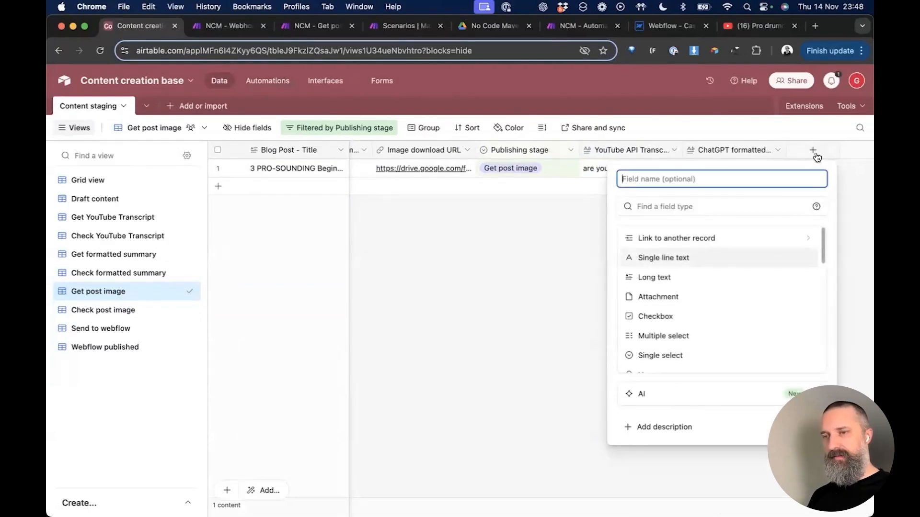
{"action": "scroll", "coordinate": [674, 287], "scroll_direction": "down", "scroll_amount": 2}
{"action": "scroll", "coordinate": [675, 287], "scroll_direction": "down", "scroll_amount": 6}
{"action": "scroll", "coordinate": [675, 287], "scroll_direction": "down", "scroll_amount": 7}
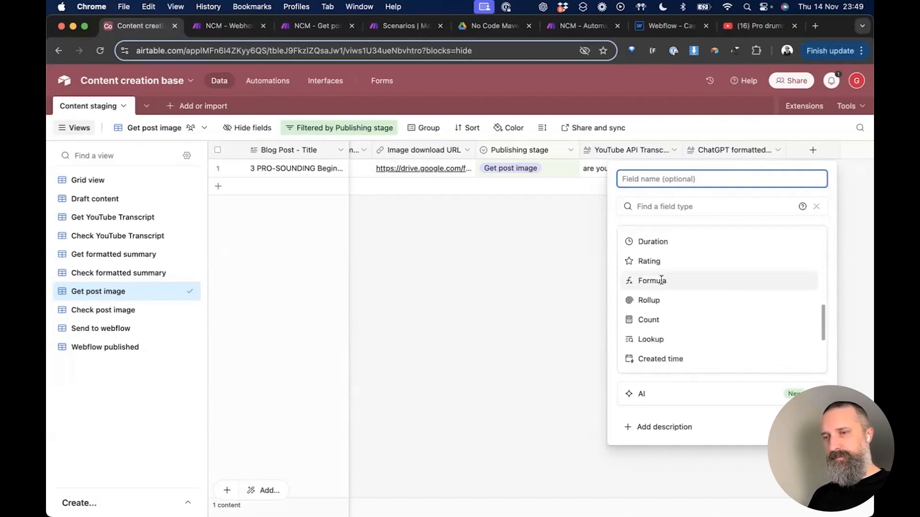
{"action": "left_click", "coordinate": [661, 280]}
{"action": "left_click", "coordinate": [637, 178]}
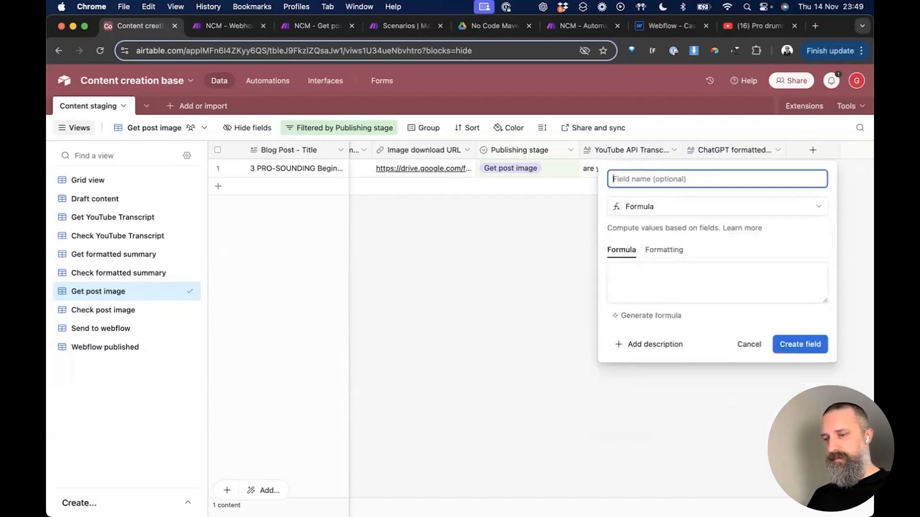
{"action": "type", "text": "Airtable ID"}
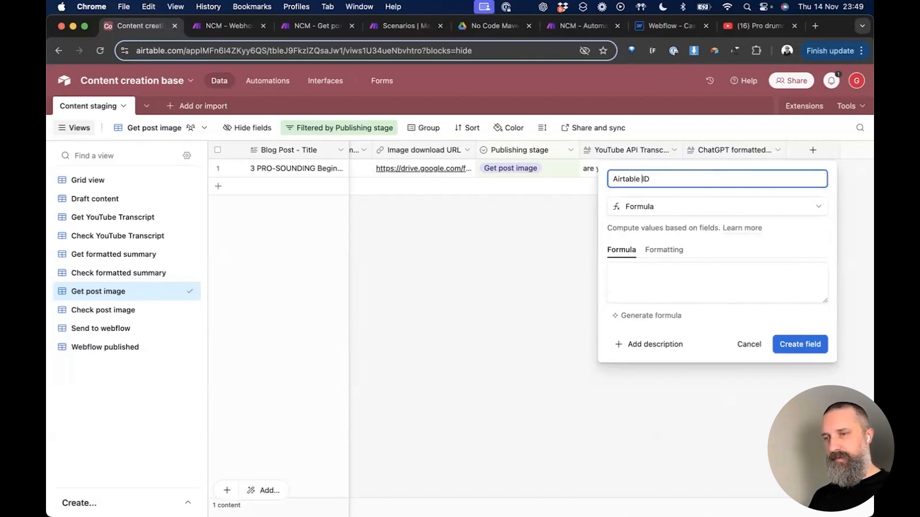
{"action": "type", "text": "Reord"}
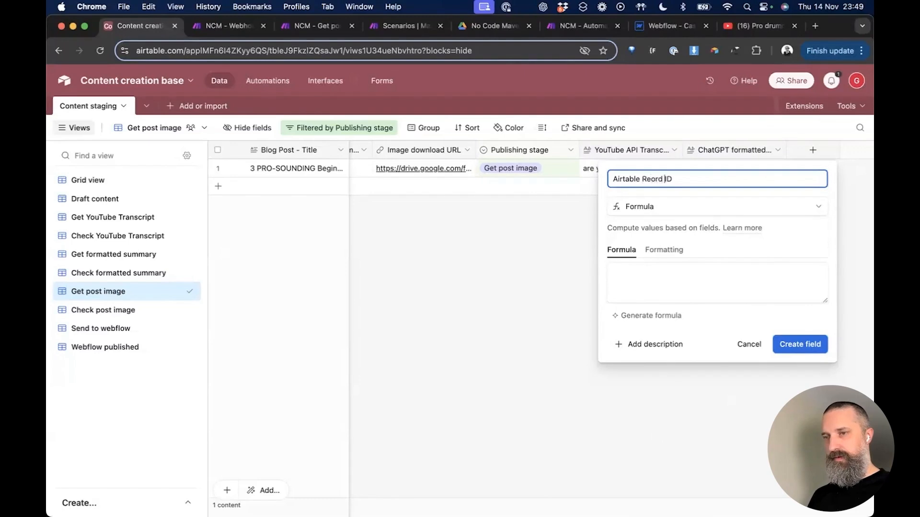
{"action": "key", "text": "Left"}
{"action": "key", "text": "Left"}
{"action": "key", "text": "Left"}
{"action": "key", "text": "Left"}
{"action": "type", "text": "c"}
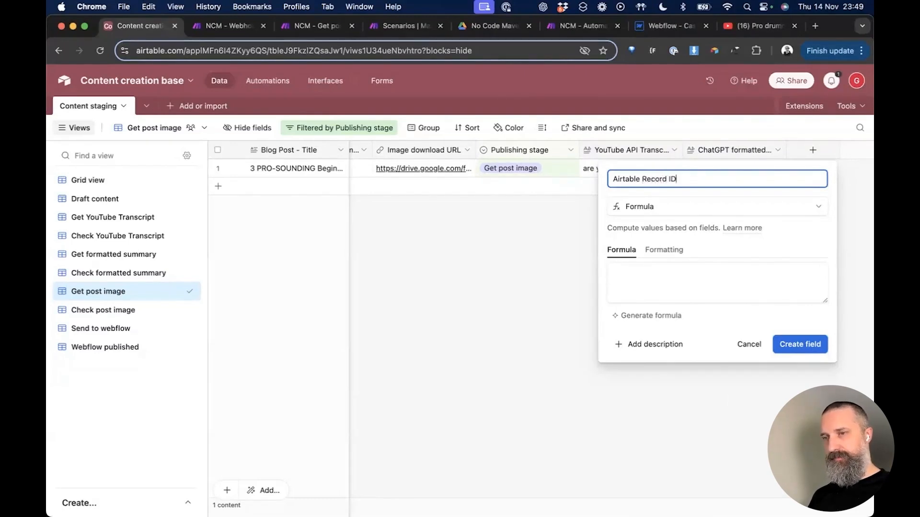
Step: Enter the formula RECORD_ID() and create the field
{"action": "left_click", "coordinate": [809, 232]}
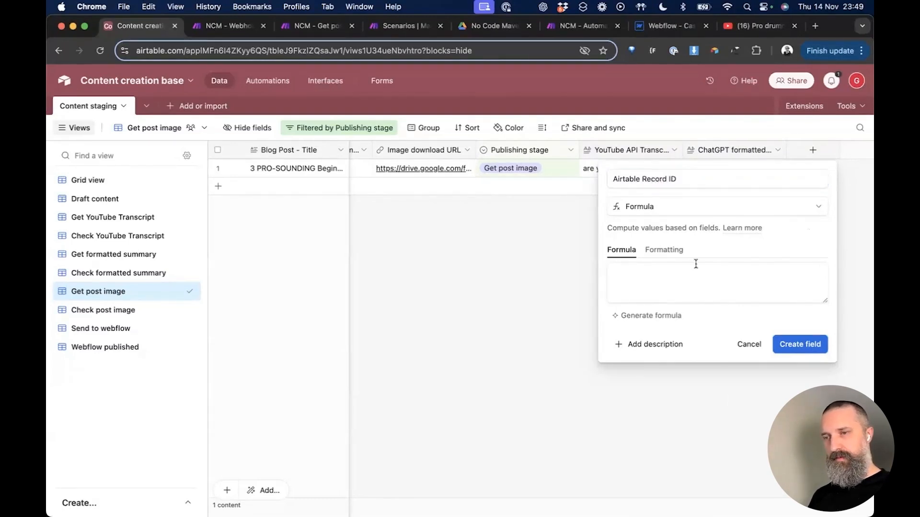
{"action": "left_click", "coordinate": [632, 272]}
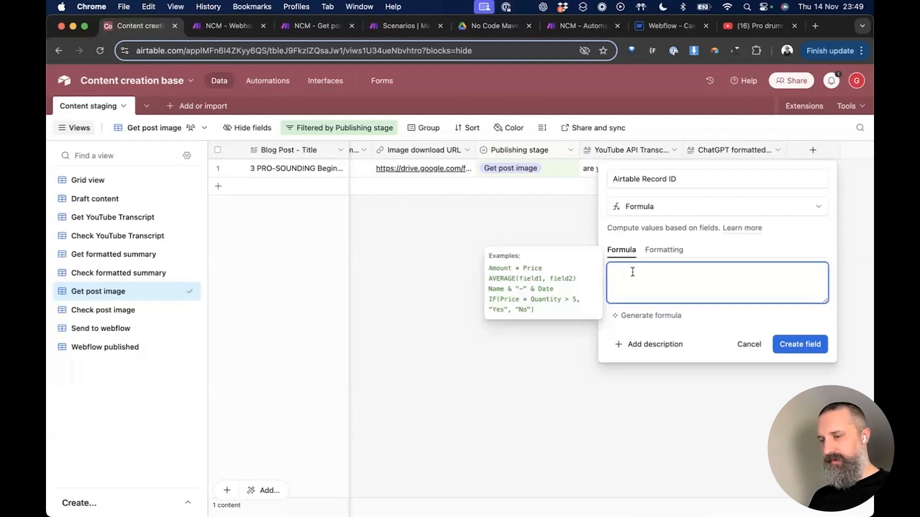
{"action": "type", "text": "reco"}
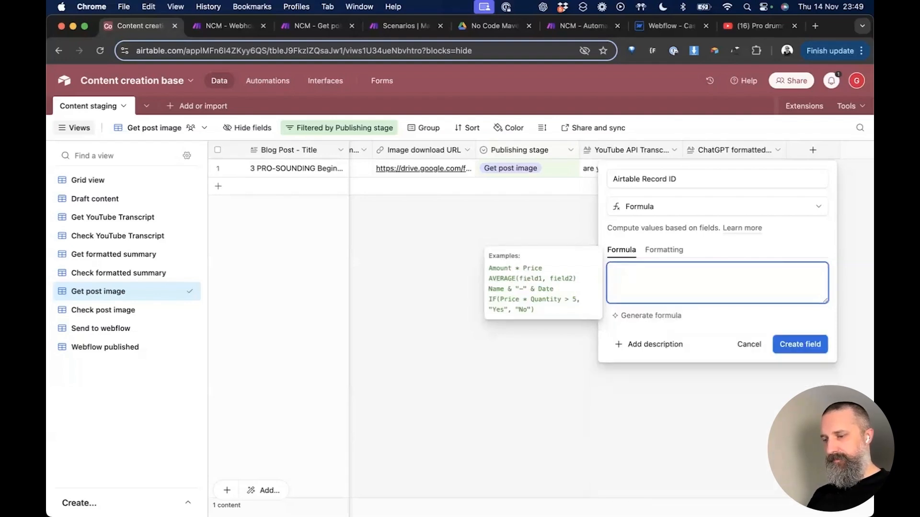
{"action": "type", "text": "rd"}
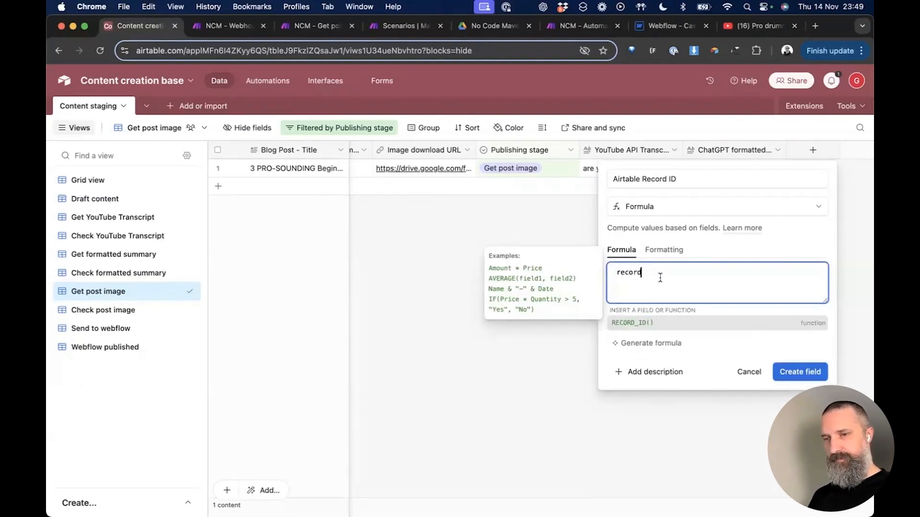
{"action": "left_click", "coordinate": [648, 323]}
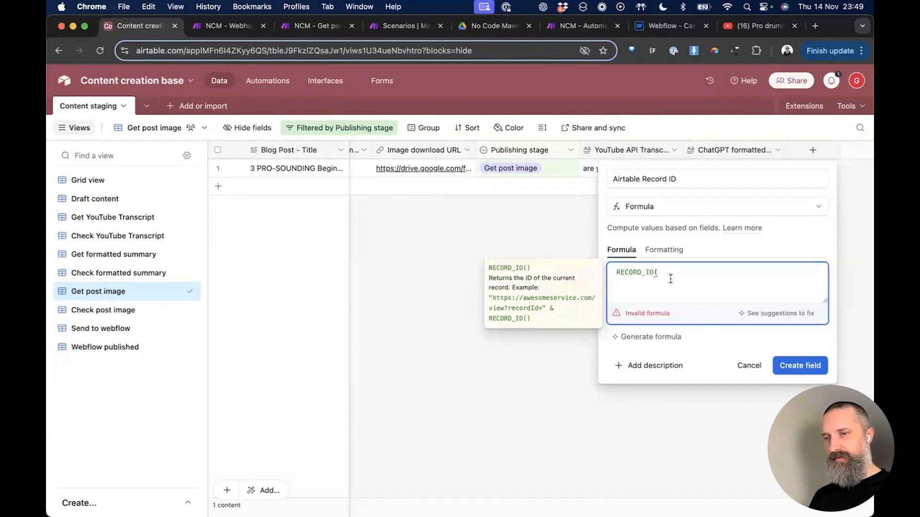
{"action": "key", "text": "BackSpace"}
{"action": "key", "text": "BackSpace"}
{"action": "key", "text": "BackSpace"}
{"action": "key", "text": "BackSpace"}
{"action": "key", "text": "BackSpace"}
{"action": "key", "text": "BackSpace"}
{"action": "key", "text": "BackSpace"}
{"action": "key", "text": "BackSpace"}
{"action": "key", "text": "BackSpace"}
{"action": "key", "text": "BackSpace"}
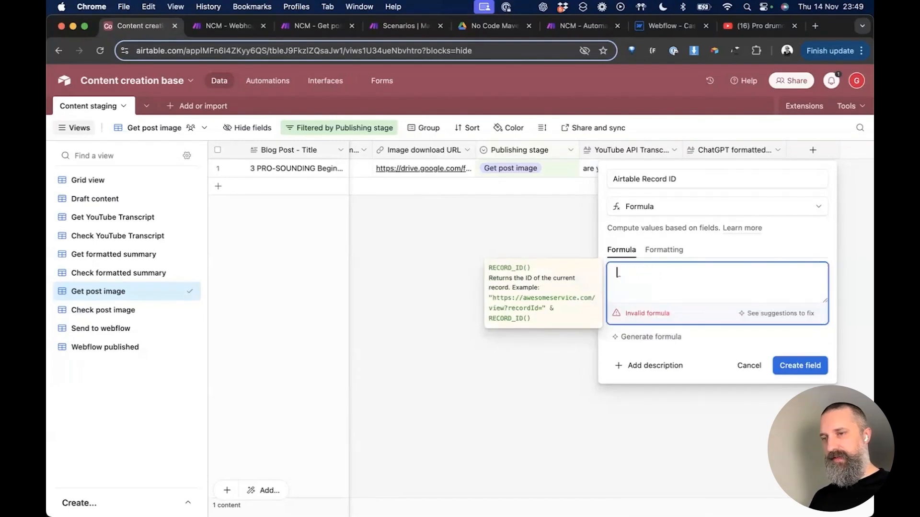
{"action": "type", "text": "record"}
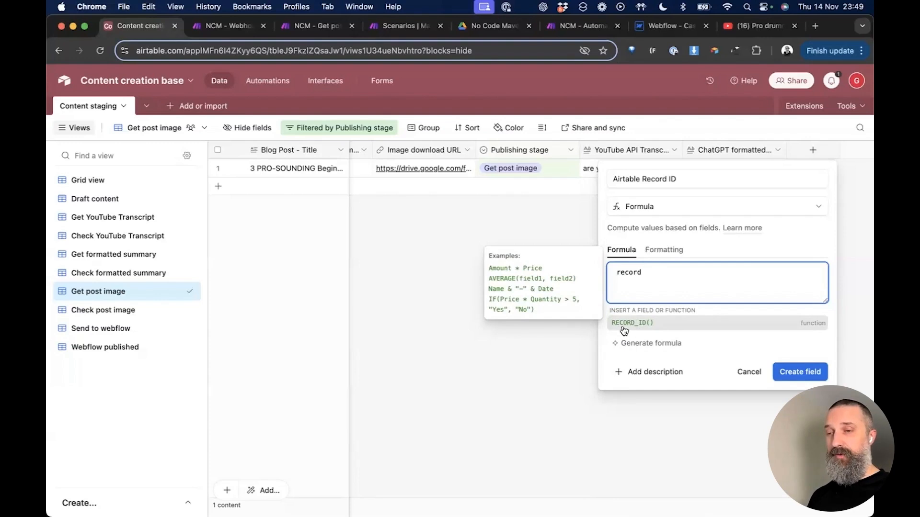
{"action": "left_click", "coordinate": [636, 328]}
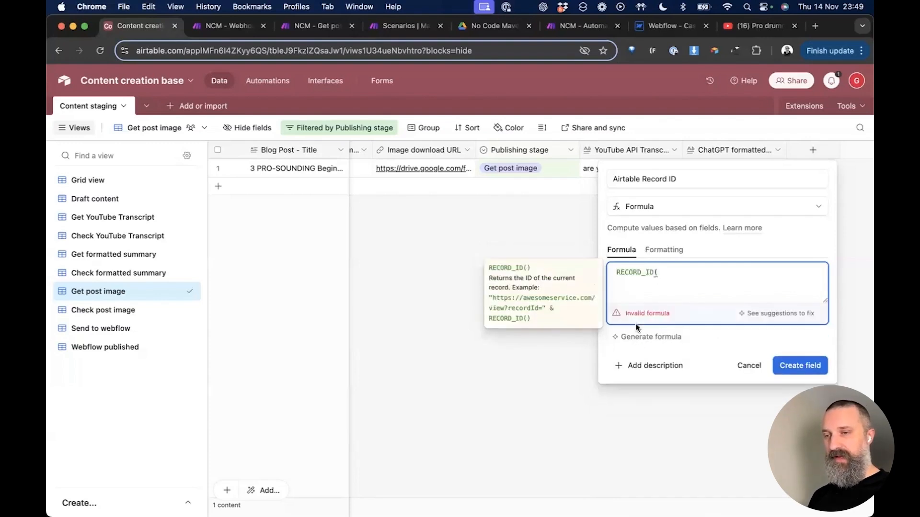
{"action": "type", "text": ")"}
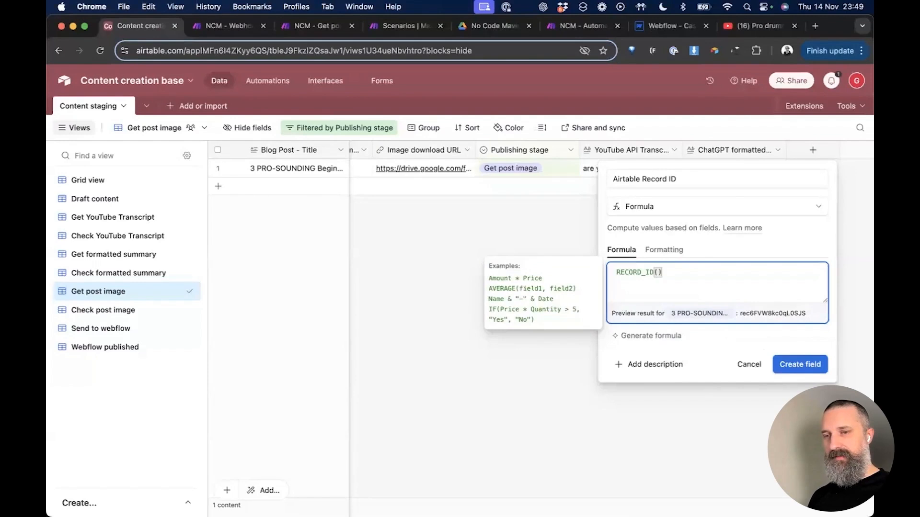
{"action": "left_click", "coordinate": [800, 365]}
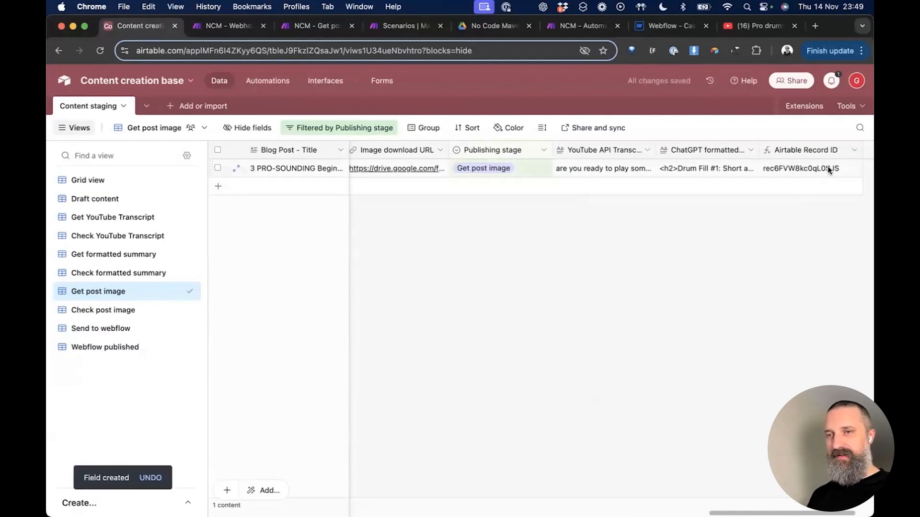
{"action": "key", "text": "ctrl+Tab"}
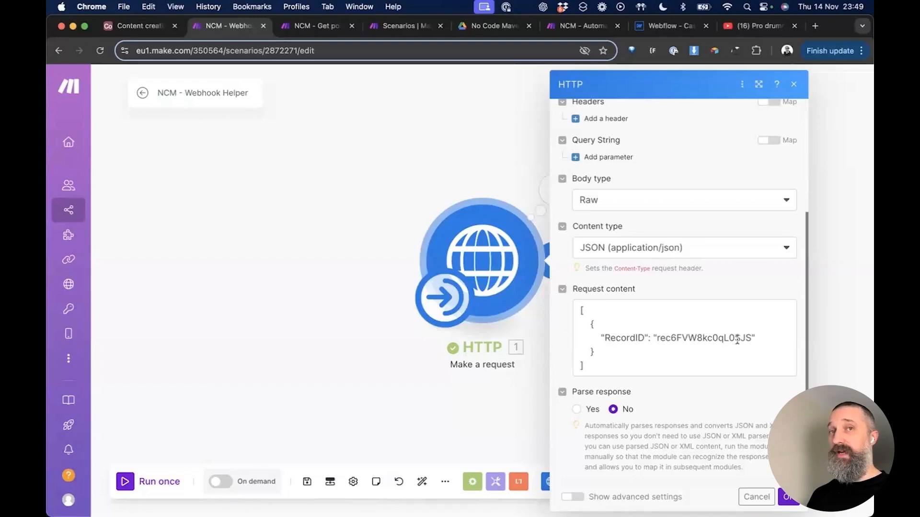
Step: Compare the record's ID in Content staging with the Webhook Helper's RecordID, then return to Get post image
{"action": "key", "text": "ctrl+shift+Tab"}
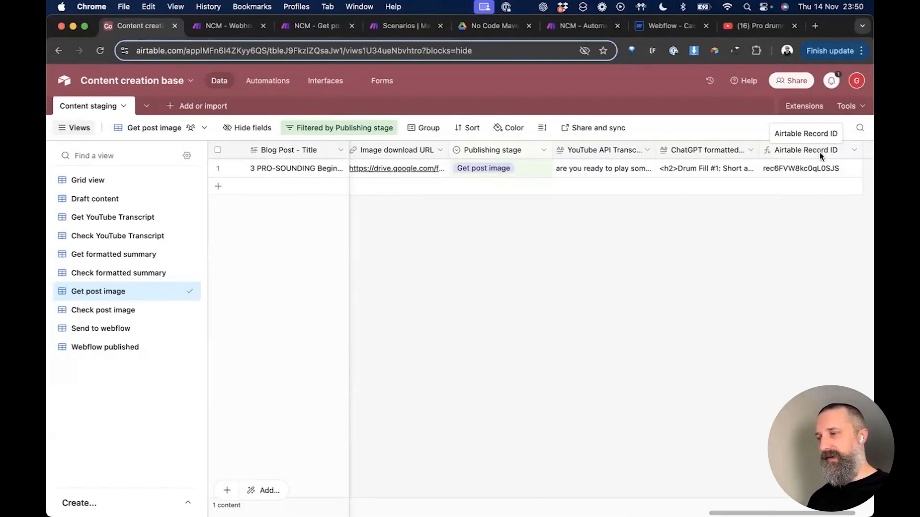
{"action": "scroll", "coordinate": [763, 208], "scroll_direction": "left", "scroll_amount": 2}
{"action": "scroll", "coordinate": [763, 205], "scroll_direction": "left", "scroll_amount": 1}
{"action": "scroll", "coordinate": [762, 205], "scroll_direction": "right", "scroll_amount": 2}
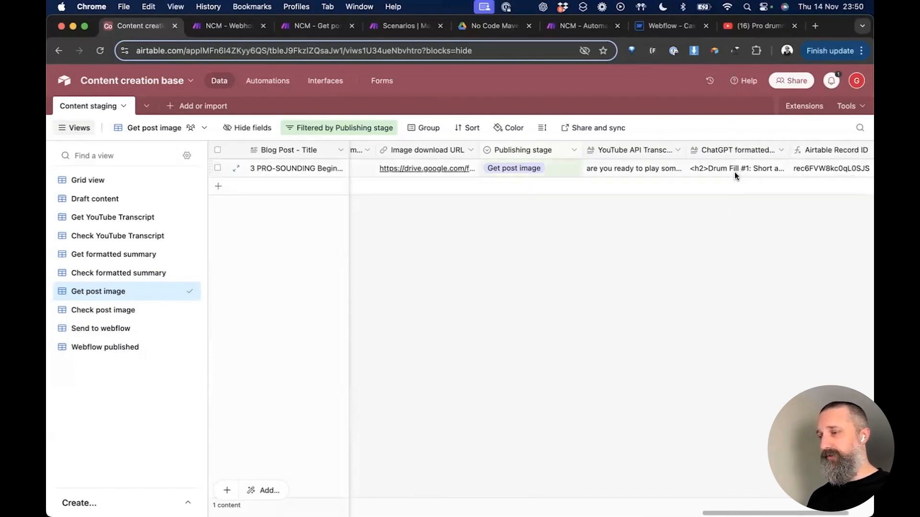
{"action": "key", "text": "ctrl+Tab"}
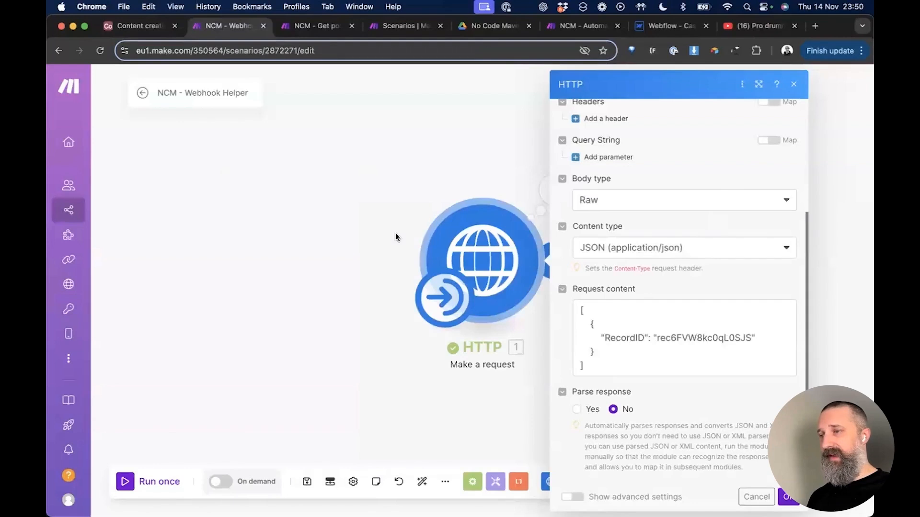
{"action": "key", "text": "ctrl+Tab"}
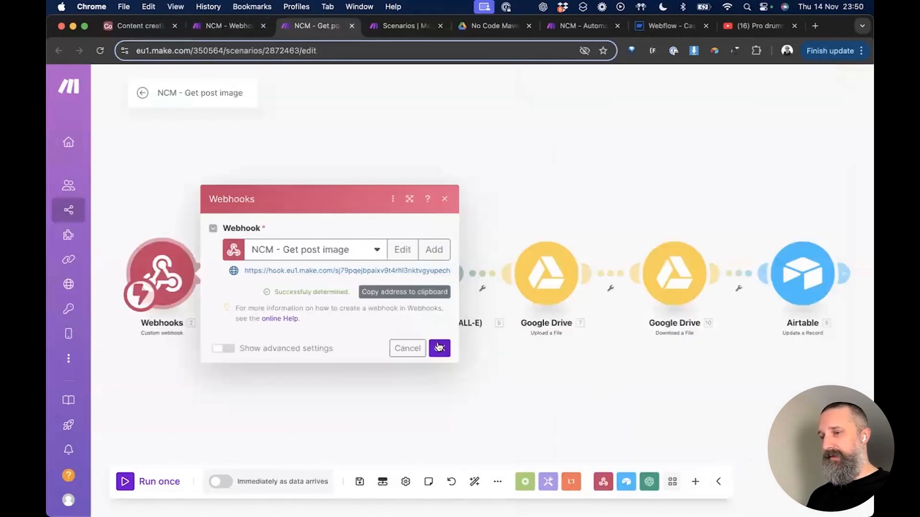
Step: Run only the Get post image webhook, then save and run the Webhook Helper once to send the record ID
{"action": "left_click", "coordinate": [439, 349]}
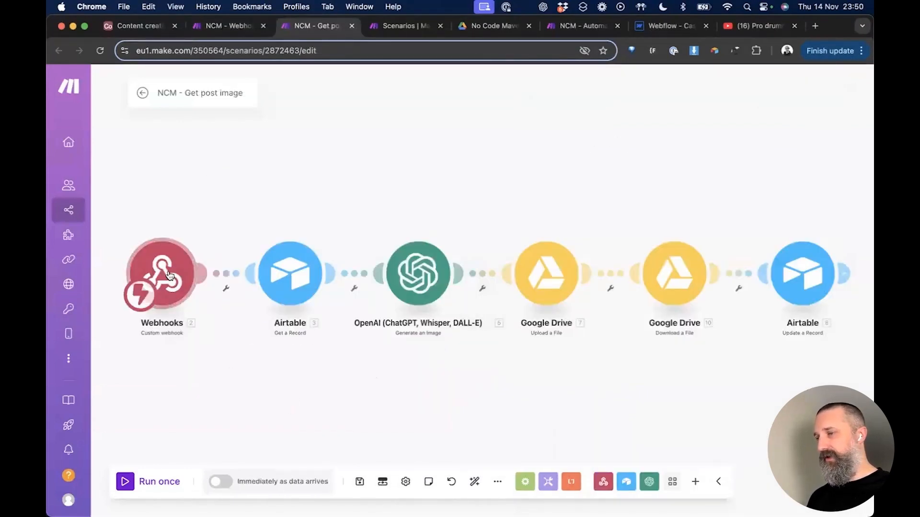
{"action": "right_click", "coordinate": [172, 281]}
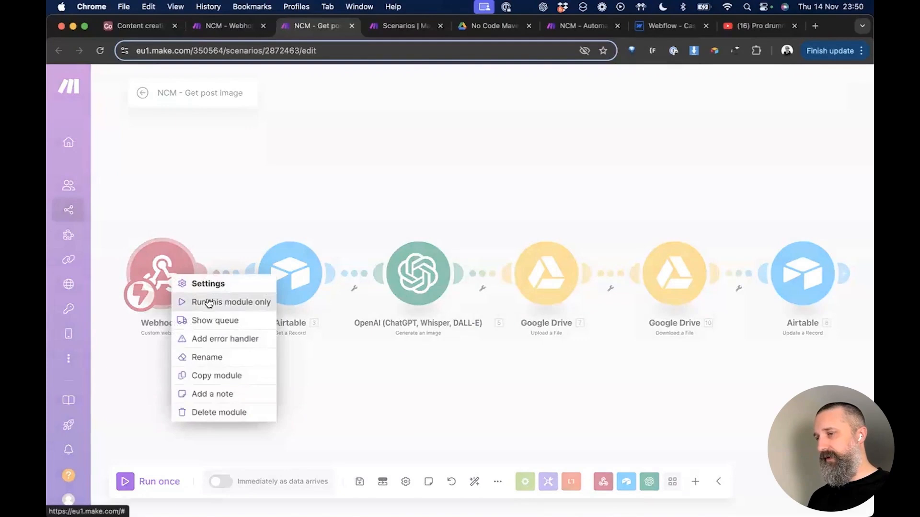
{"action": "left_click", "coordinate": [207, 302]}
{"action": "key", "text": "ctrl+shift+Tab"}
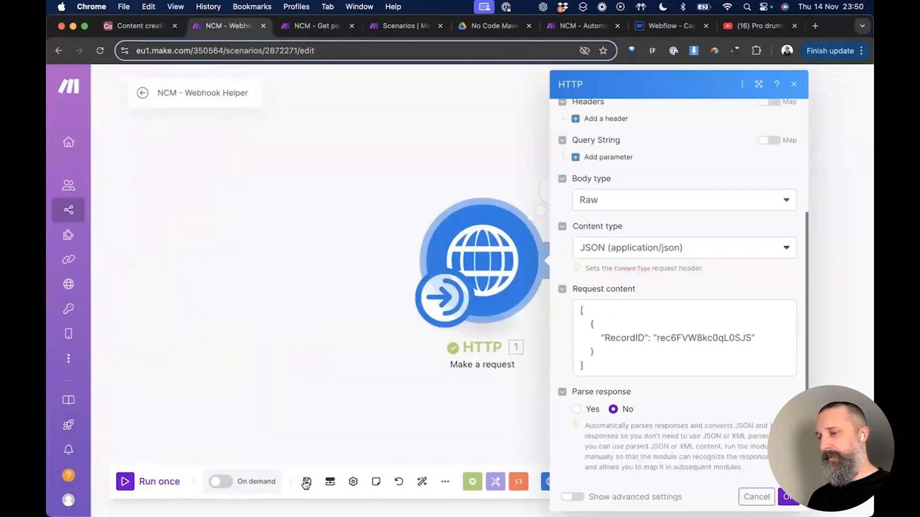
{"action": "left_click", "coordinate": [307, 482]}
{"action": "left_click", "coordinate": [126, 482]}
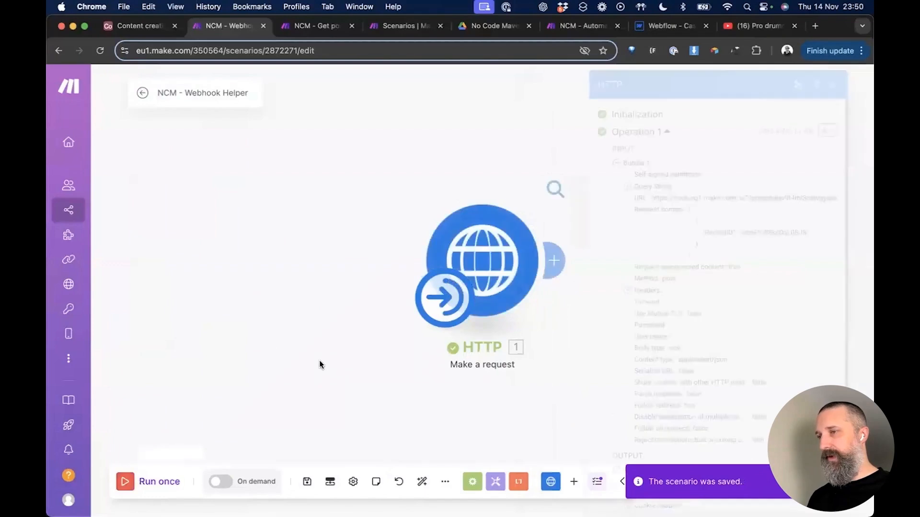
{"action": "key", "text": "ctrl+Tab"}
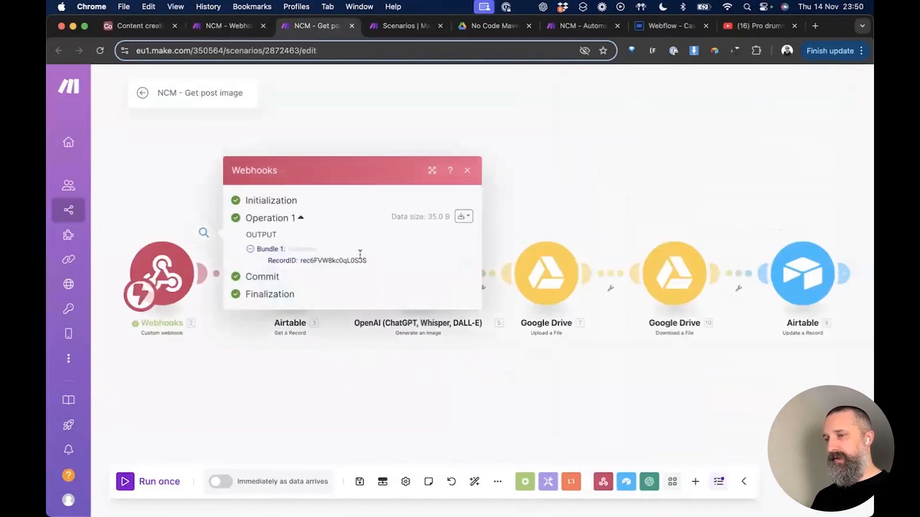
{"action": "left_click", "coordinate": [329, 389]}
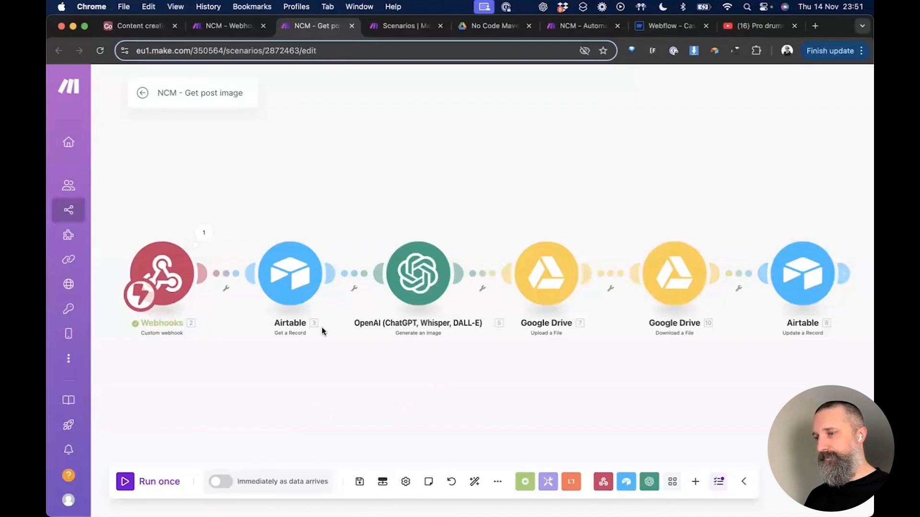
{"action": "left_click", "coordinate": [299, 286]}
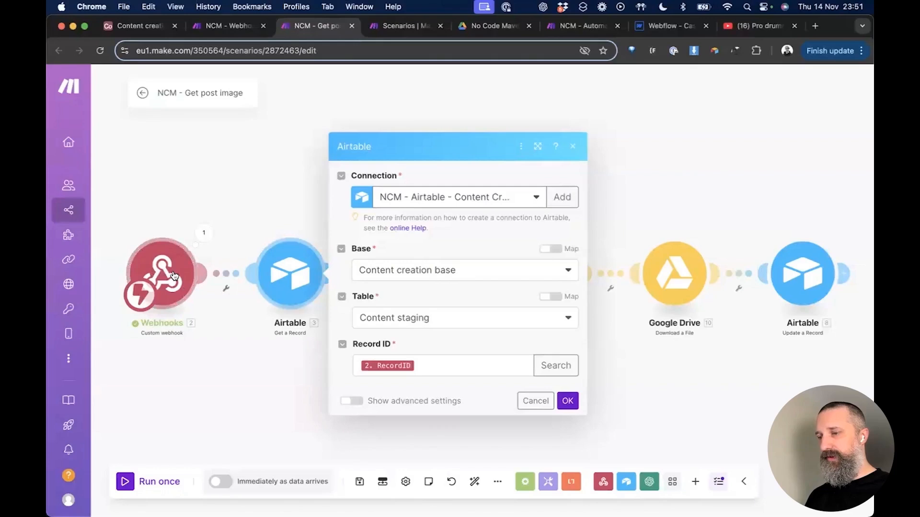
{"action": "left_click", "coordinate": [267, 365]}
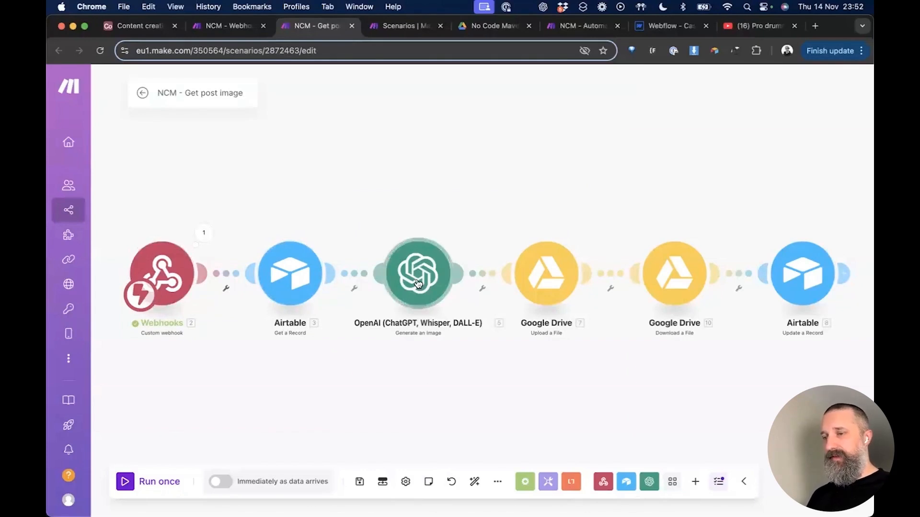
Step: Add an OpenAI Generate an Image module to the canvas, then delete it after a connection error
{"action": "right_click", "coordinate": [399, 153]}
{"action": "left_click", "coordinate": [427, 162]}
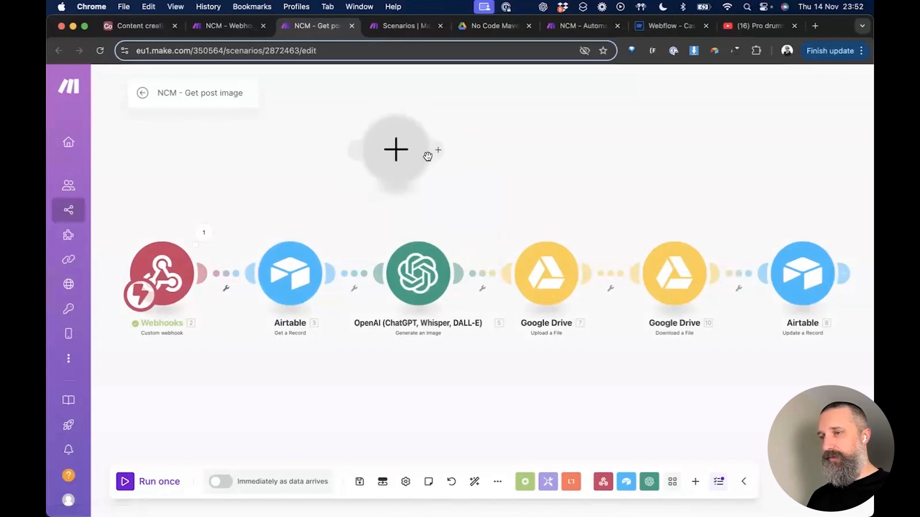
{"action": "left_click", "coordinate": [397, 149]}
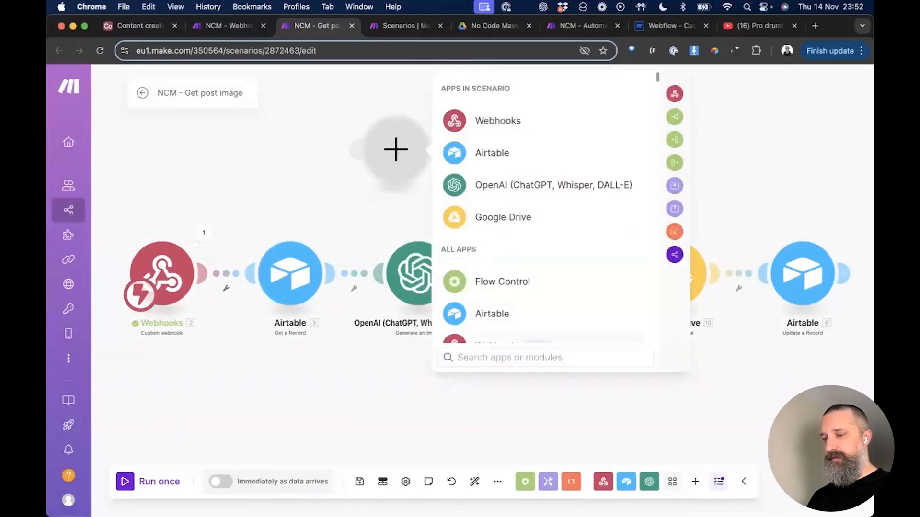
{"action": "type", "text": "openai"}
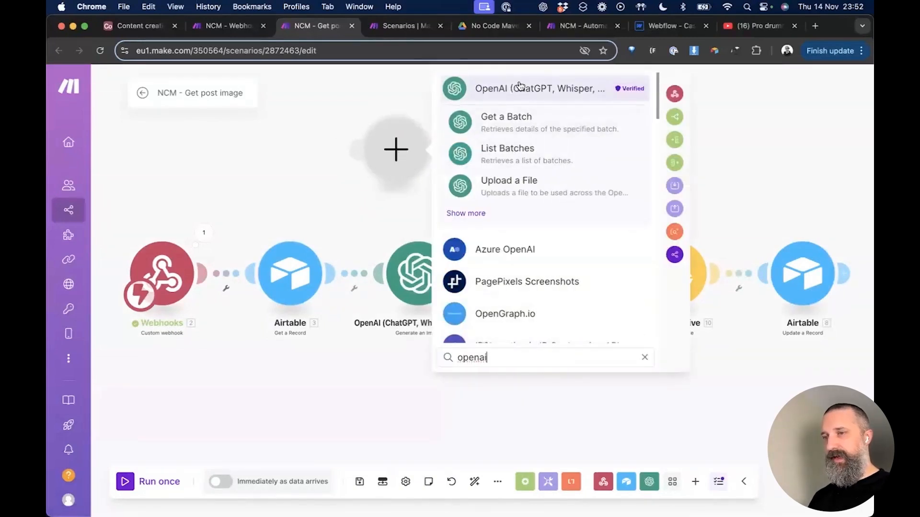
{"action": "left_click", "coordinate": [520, 87]}
{"action": "left_click", "coordinate": [493, 357]}
{"action": "type", "text": "image"}
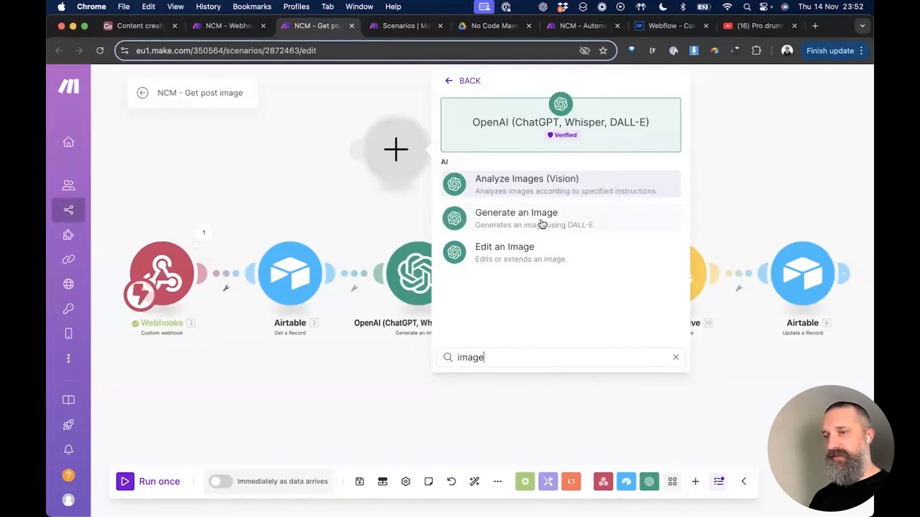
{"action": "left_click", "coordinate": [548, 220]}
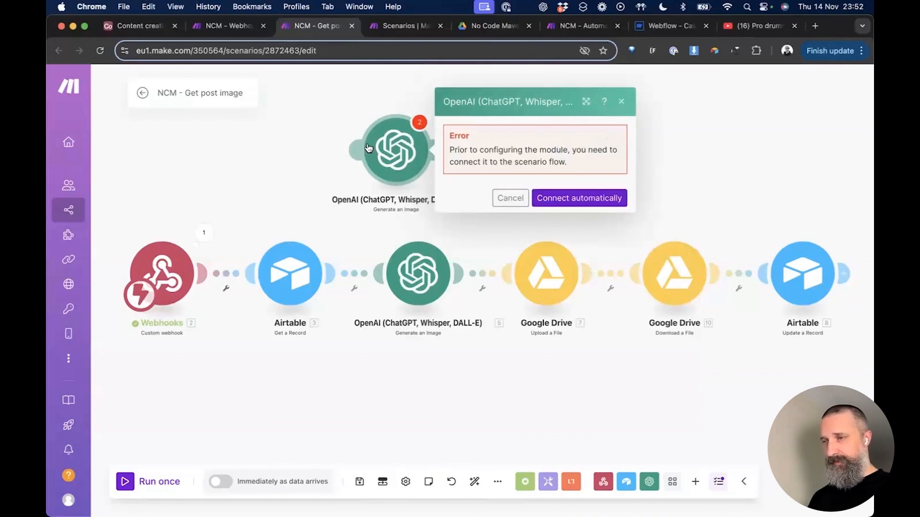
{"action": "left_click", "coordinate": [622, 101]}
{"action": "right_click", "coordinate": [404, 146]}
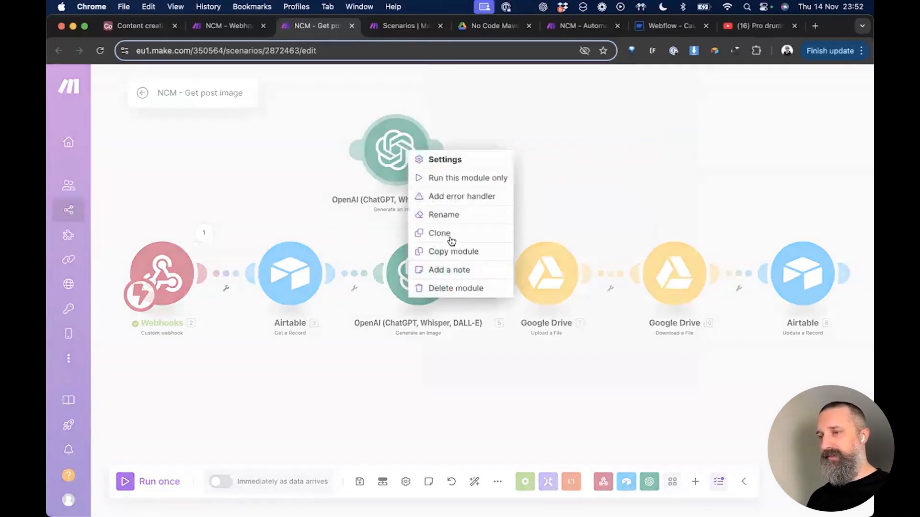
{"action": "left_click", "coordinate": [450, 288]}
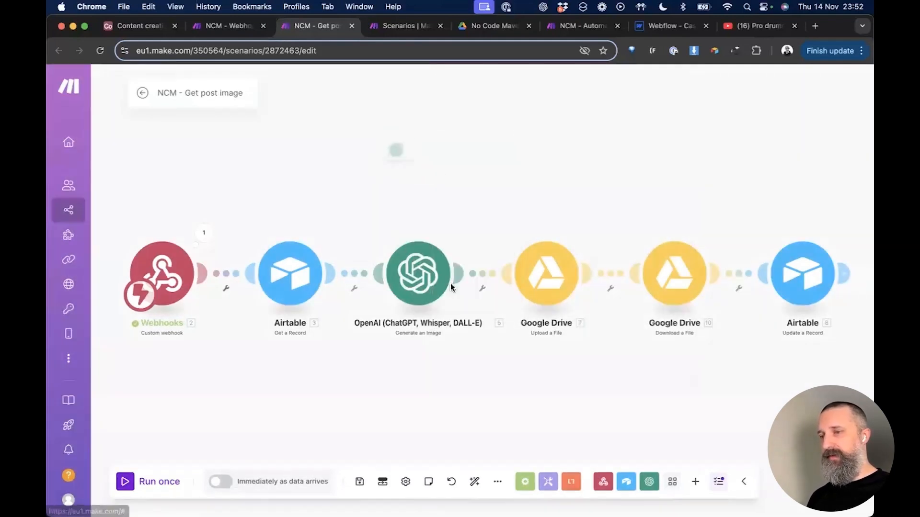
Step: Open the OpenAI image module and scroll through its drumming-scene prompt, hiding the advanced options
{"action": "left_click", "coordinate": [422, 276]}
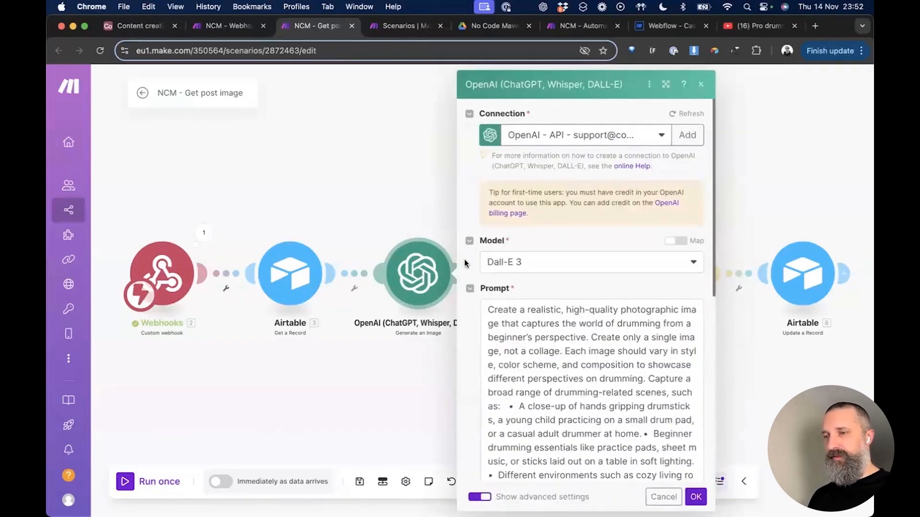
{"action": "scroll", "coordinate": [467, 328], "scroll_direction": "down", "scroll_amount": 2}
{"action": "scroll", "coordinate": [468, 324], "scroll_direction": "down", "scroll_amount": 5}
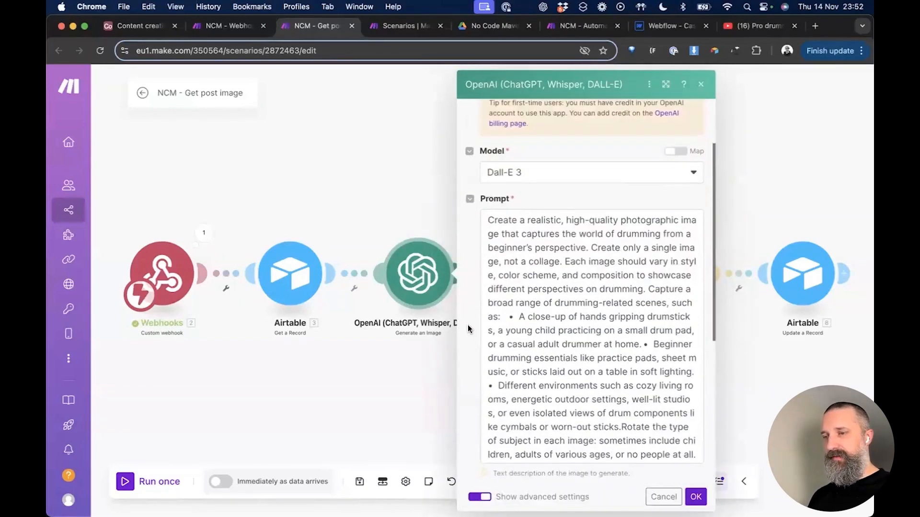
{"action": "scroll", "coordinate": [468, 328], "scroll_direction": "down", "scroll_amount": 4}
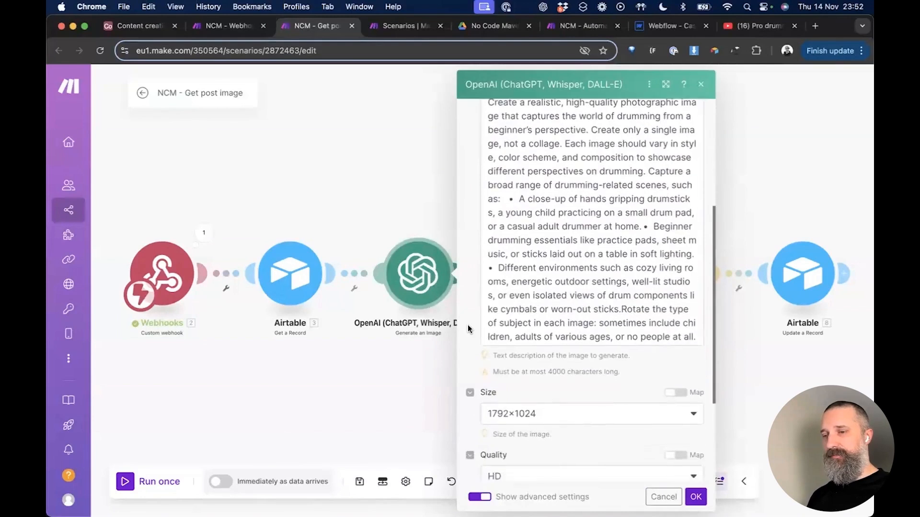
{"action": "scroll", "coordinate": [467, 328], "scroll_direction": "up", "scroll_amount": 10}
{"action": "scroll", "coordinate": [468, 328], "scroll_direction": "down", "scroll_amount": 3}
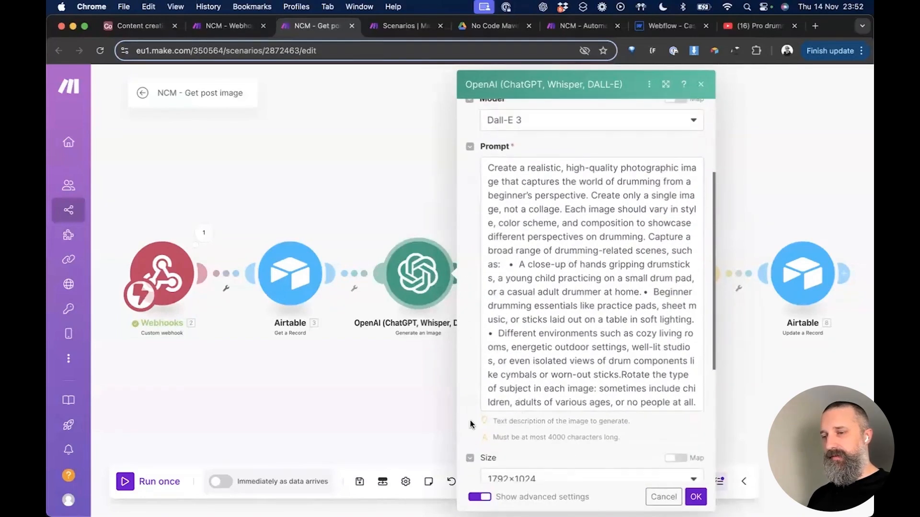
{"action": "left_click", "coordinate": [480, 497]}
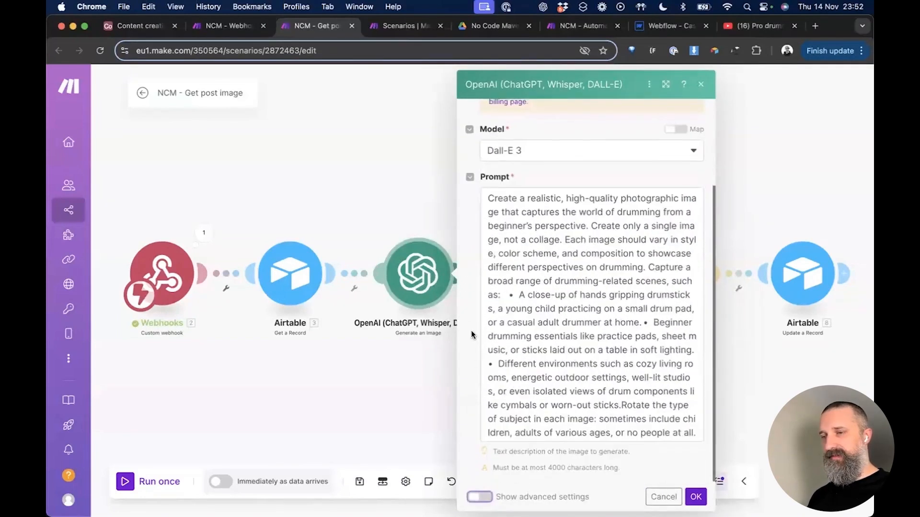
{"action": "scroll", "coordinate": [472, 335], "scroll_direction": "up", "scroll_amount": 3}
{"action": "scroll", "coordinate": [471, 334], "scroll_direction": "down", "scroll_amount": 3}
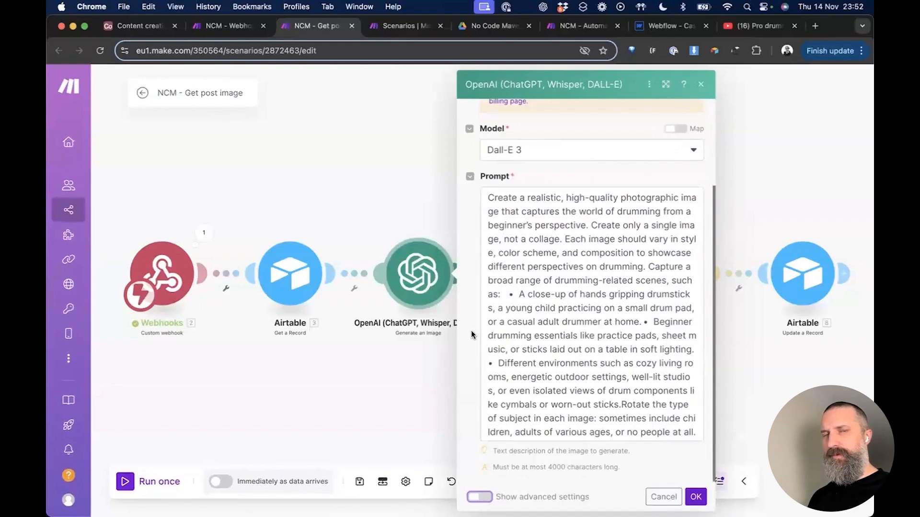
{"action": "scroll", "coordinate": [471, 329], "scroll_direction": "up", "scroll_amount": 3}
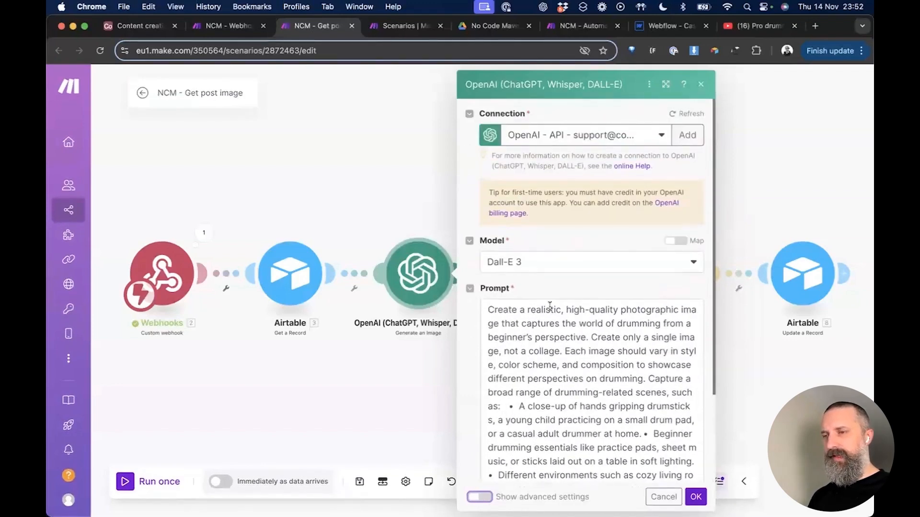
Step: Keep Dall-E 3 as the image model and review the prompt ending with the YouTube Title
{"action": "left_click", "coordinate": [668, 262]}
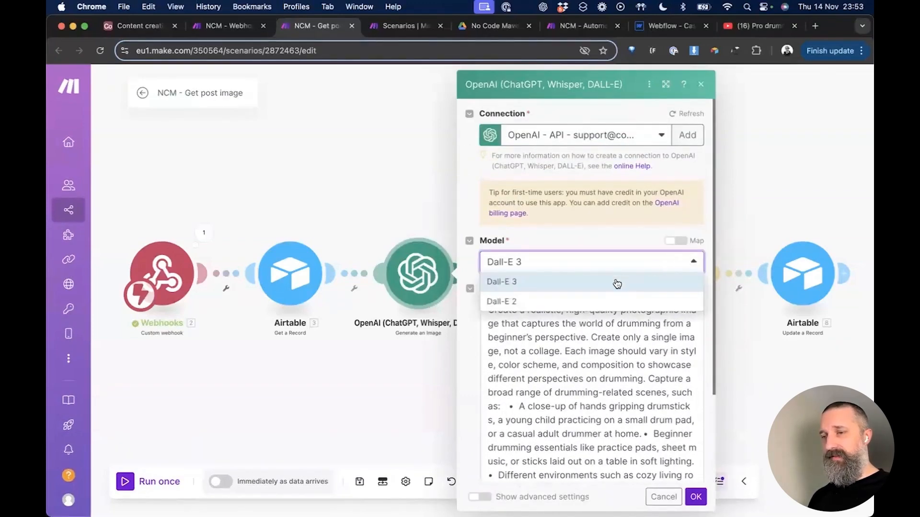
{"action": "left_click", "coordinate": [585, 234]}
{"action": "scroll", "coordinate": [585, 234], "scroll_direction": "down", "scroll_amount": 5}
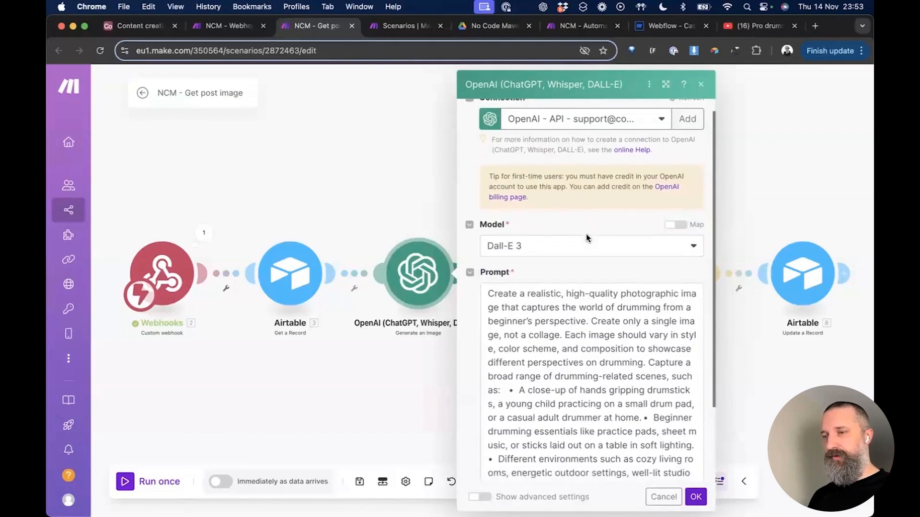
{"action": "scroll", "coordinate": [586, 220], "scroll_direction": "up", "scroll_amount": 1}
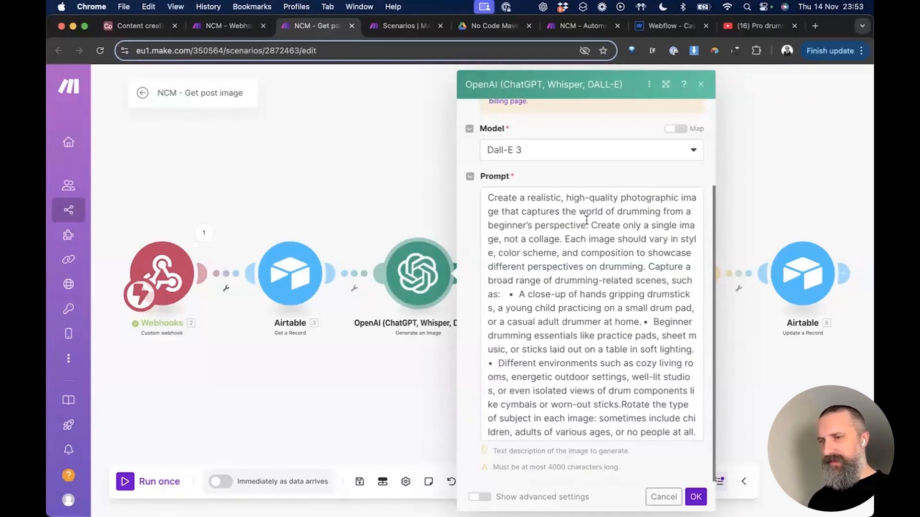
{"action": "scroll", "coordinate": [618, 297], "scroll_direction": "down", "scroll_amount": 5}
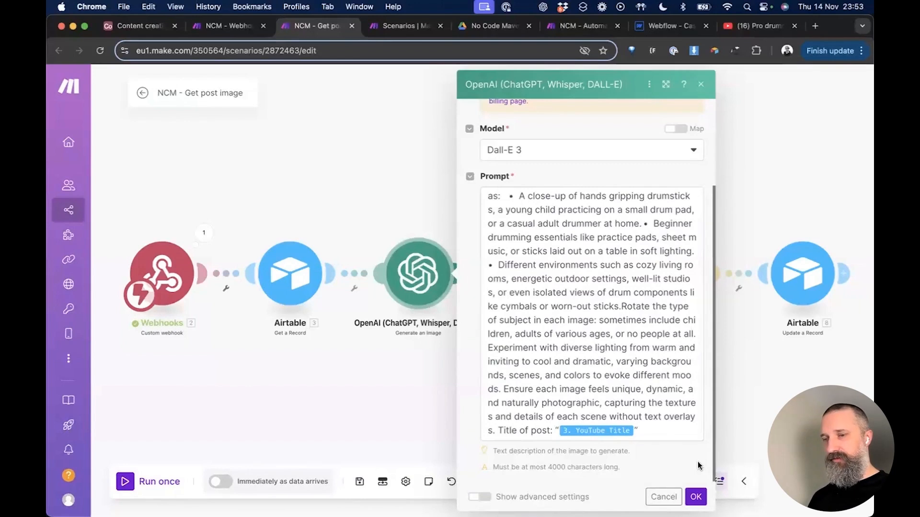
{"action": "scroll", "coordinate": [639, 298], "scroll_direction": "up", "scroll_amount": 5}
{"action": "scroll", "coordinate": [639, 297], "scroll_direction": "up", "scroll_amount": 3}
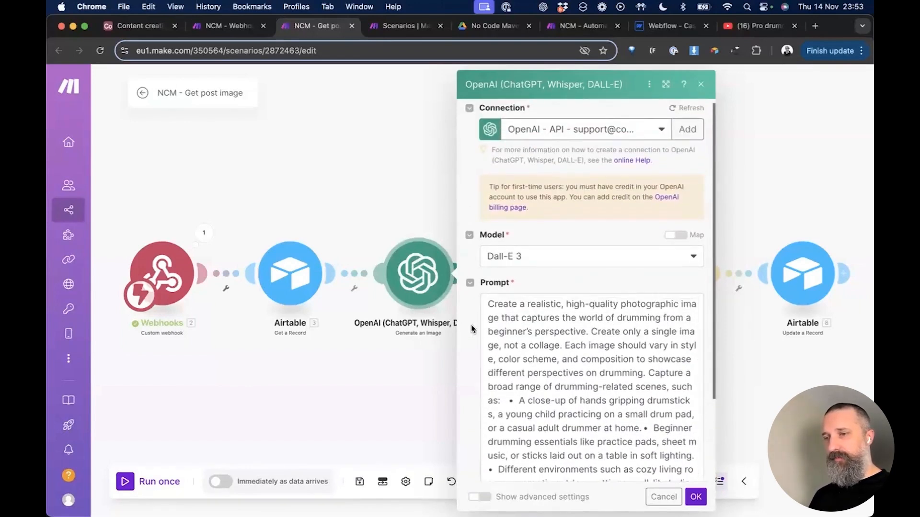
{"action": "scroll", "coordinate": [472, 329], "scroll_direction": "down", "scroll_amount": 3}
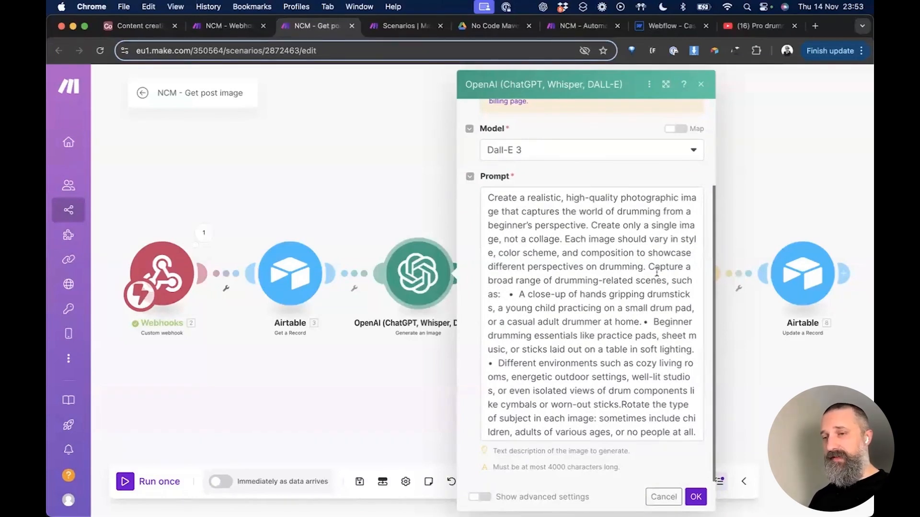
{"action": "scroll", "coordinate": [645, 339], "scroll_direction": "down", "scroll_amount": 4}
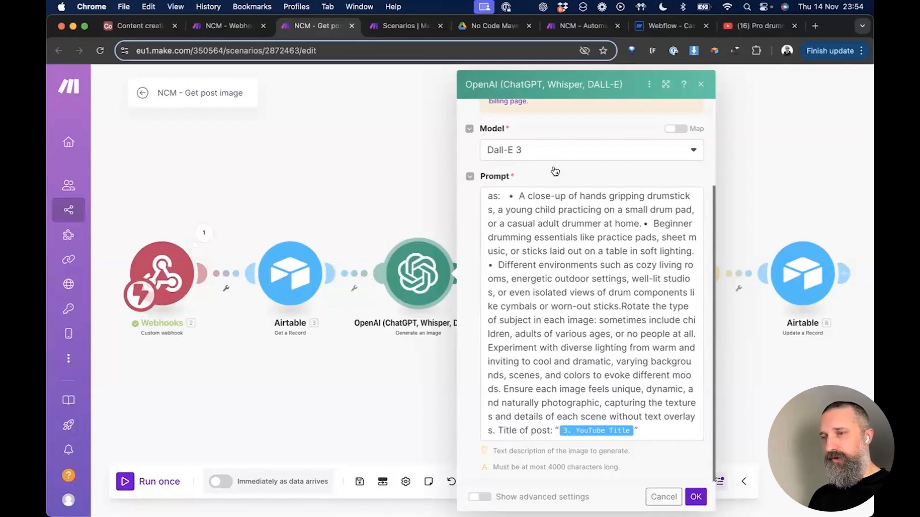
Step: Keep image size 1792×1024 and HD quality in the advanced options, and save the module
{"action": "left_click", "coordinate": [475, 497]}
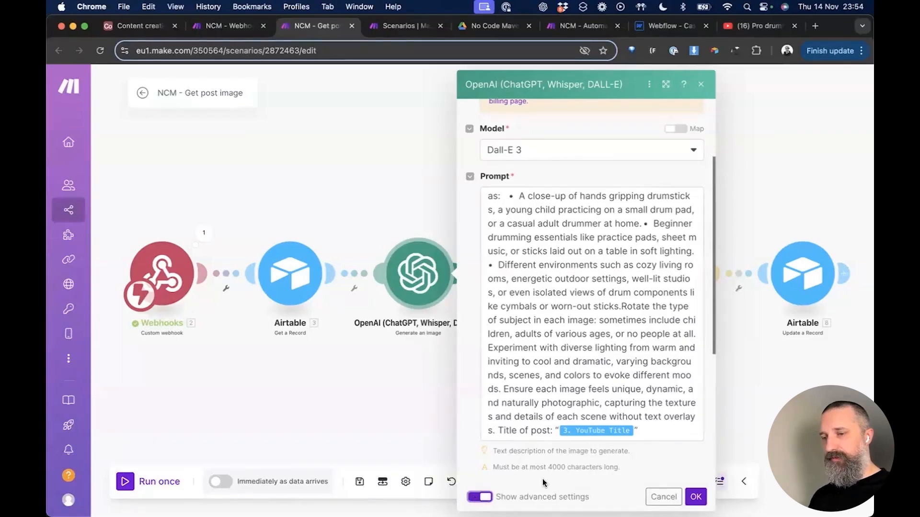
{"action": "scroll", "coordinate": [559, 468], "scroll_direction": "down", "scroll_amount": 5}
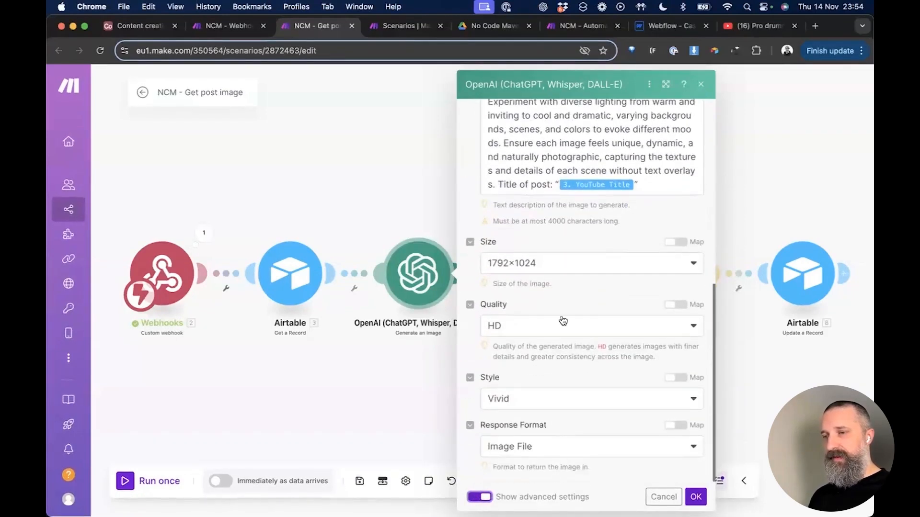
{"action": "left_click", "coordinate": [570, 267]}
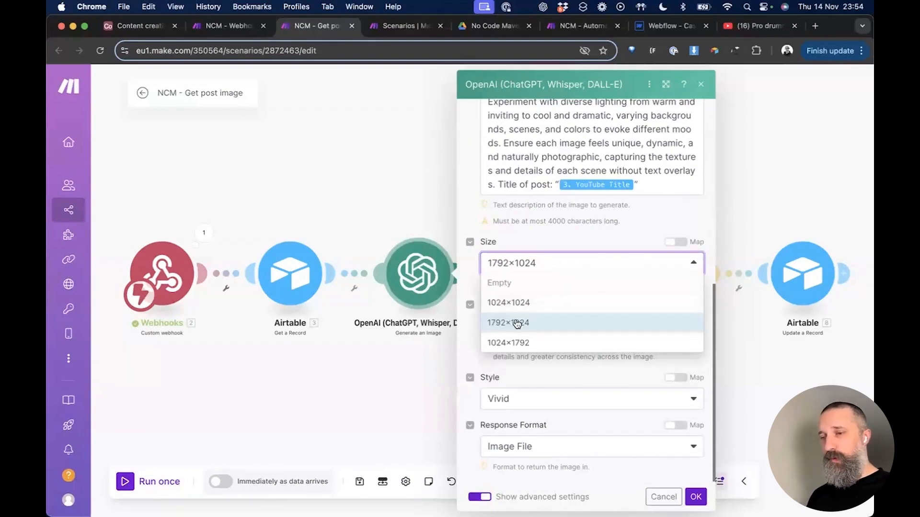
{"action": "left_click", "coordinate": [464, 336]}
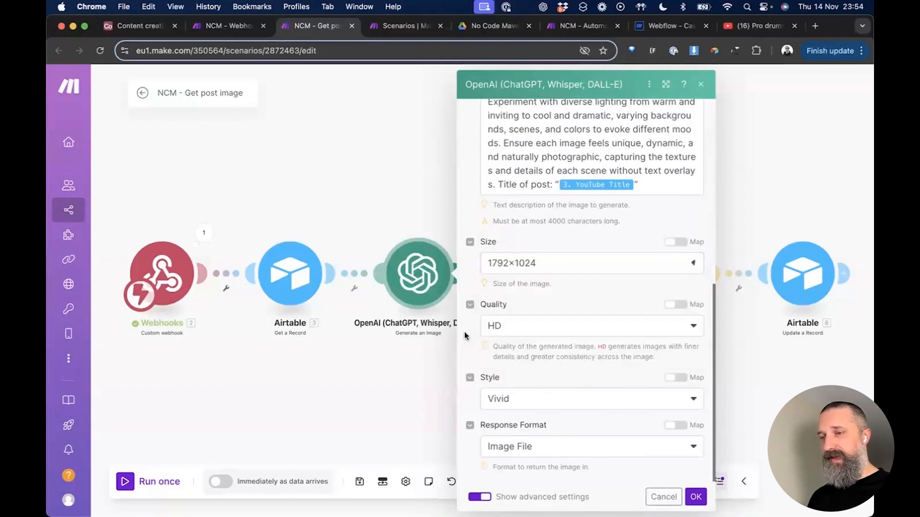
{"action": "left_click", "coordinate": [529, 330]}
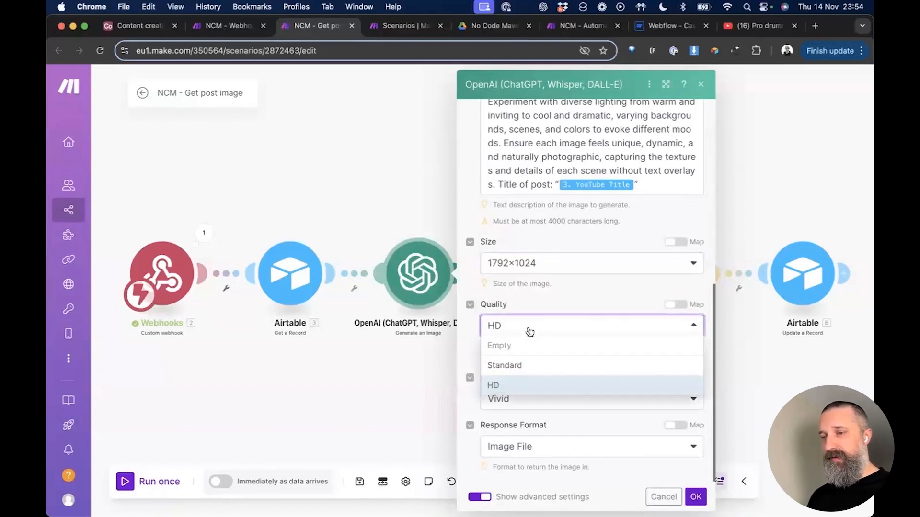
{"action": "left_click", "coordinate": [473, 355]}
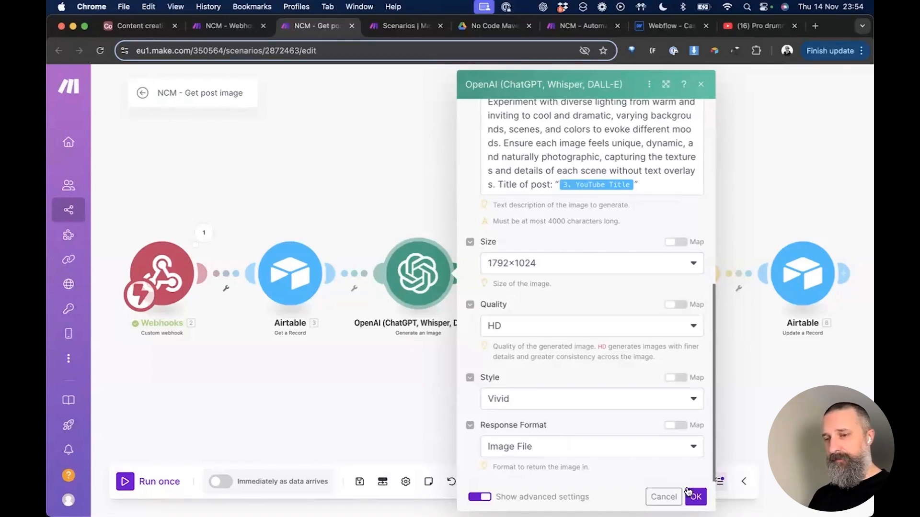
{"action": "left_click", "coordinate": [695, 496]}
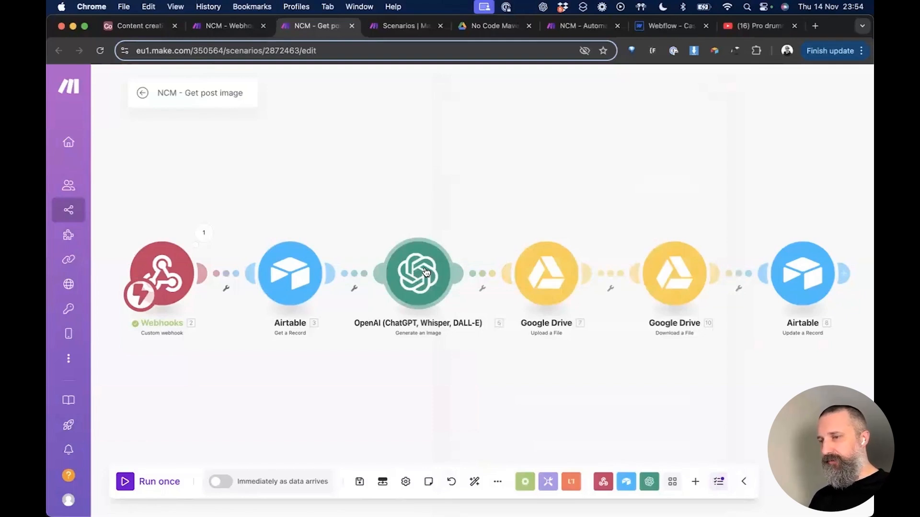
Step: Reopen the OpenAI module to review the full Prompt, then close its settings
{"action": "left_click", "coordinate": [425, 272]}
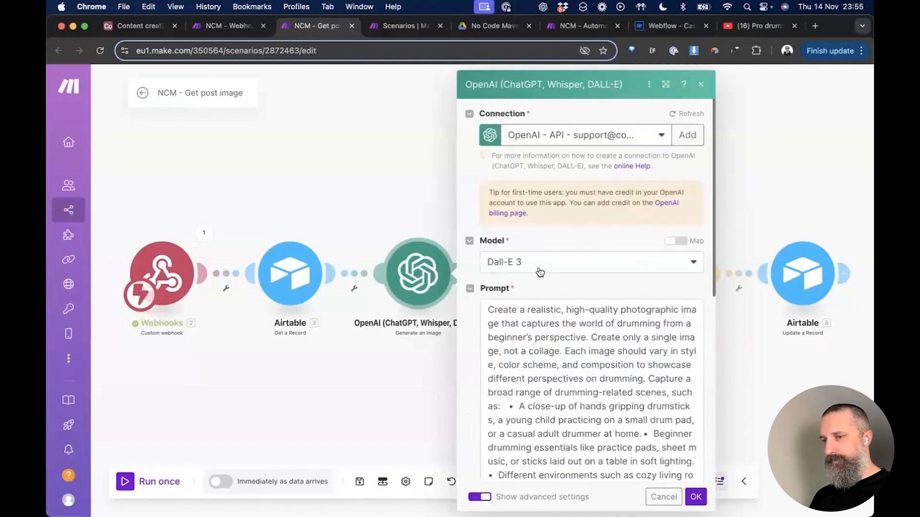
{"action": "scroll", "coordinate": [546, 270], "scroll_direction": "down", "scroll_amount": 5}
{"action": "scroll", "coordinate": [548, 268], "scroll_direction": "up", "scroll_amount": 3}
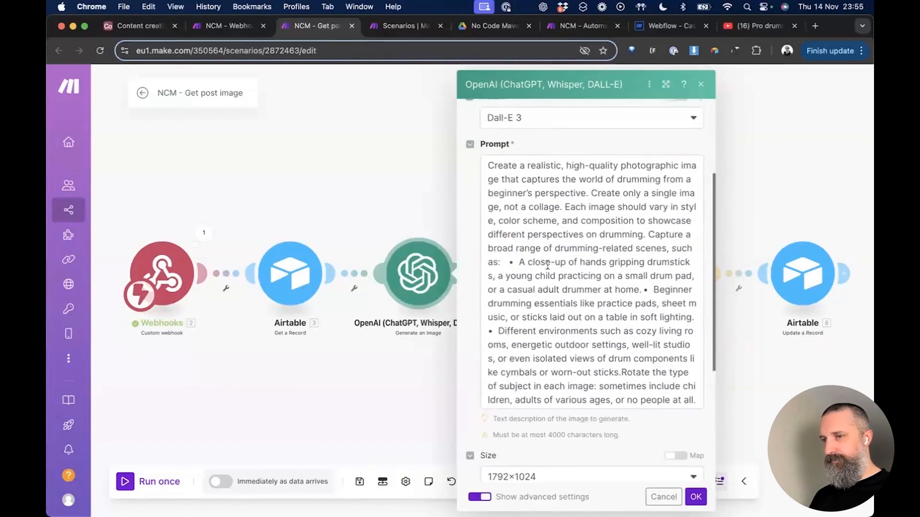
{"action": "triple_click", "coordinate": [506, 207]}
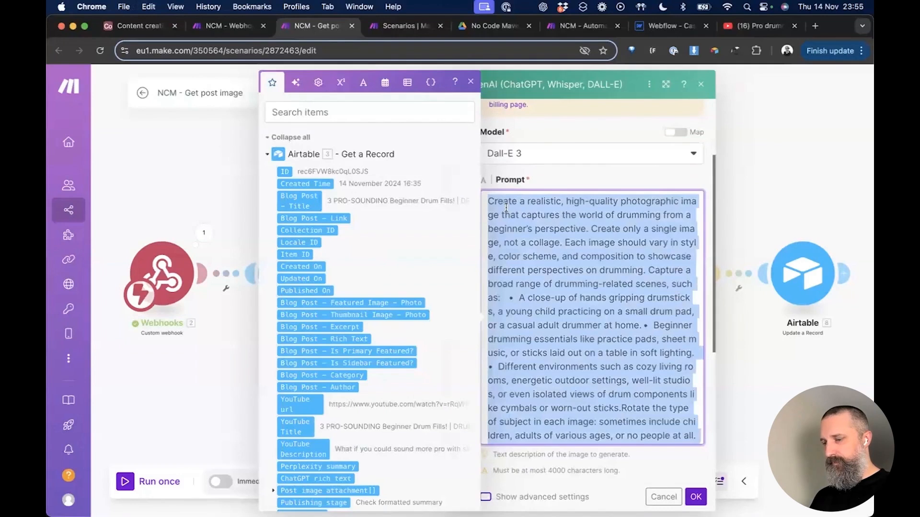
{"action": "left_click", "coordinate": [748, 149]}
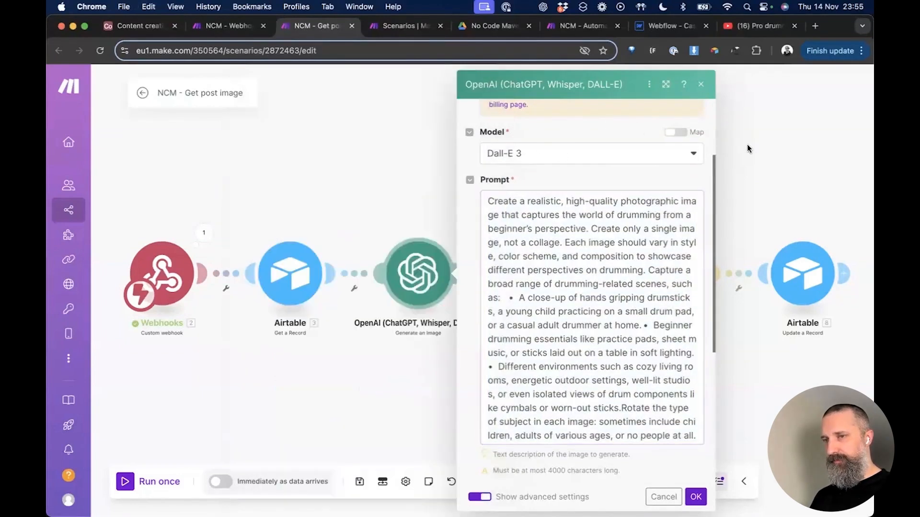
{"action": "left_click", "coordinate": [749, 154]}
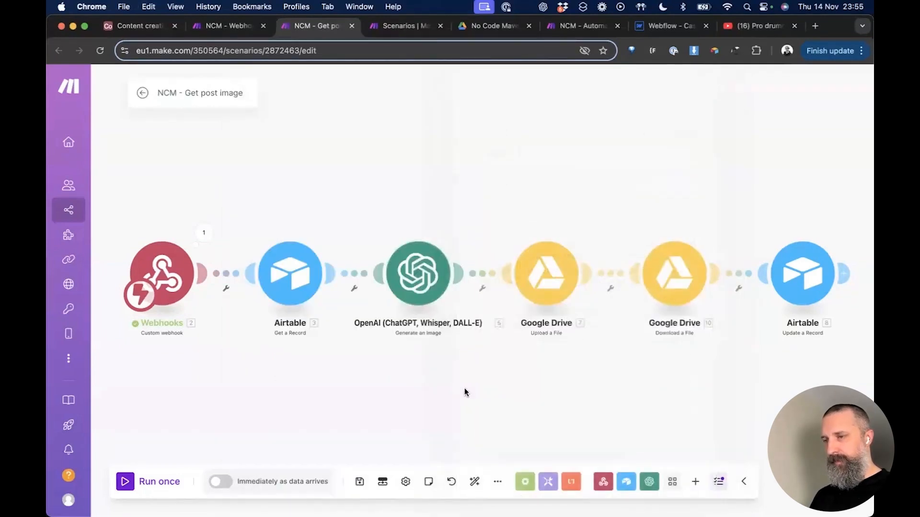
{"action": "scroll", "coordinate": [503, 398], "scroll_direction": "down", "scroll_amount": 2}
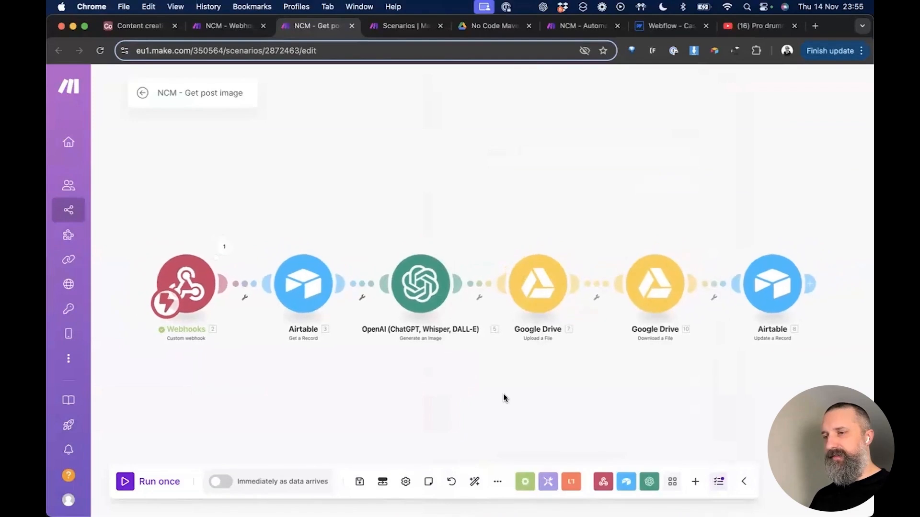
{"action": "scroll", "coordinate": [503, 398], "scroll_direction": "up", "scroll_amount": 2}
Step: Test-run only the OpenAI module and expand its Prompt to reach the YouTube Title input
{"action": "right_click", "coordinate": [415, 282]}
{"action": "left_click", "coordinate": [456, 312]}
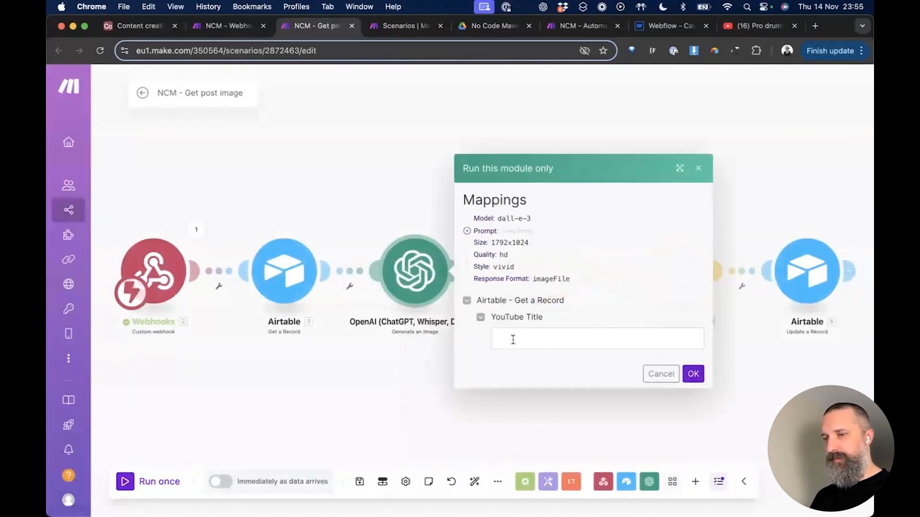
{"action": "scroll", "coordinate": [590, 326], "scroll_direction": "down", "scroll_amount": 1}
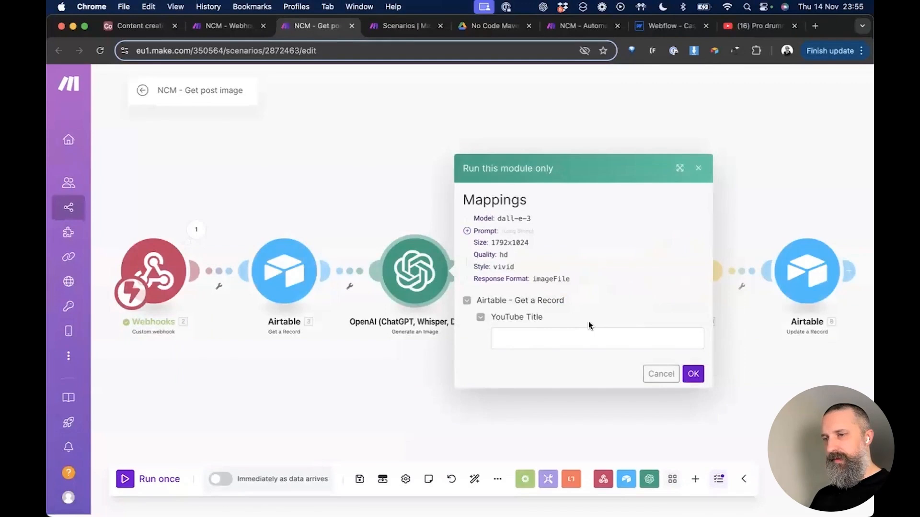
{"action": "left_click", "coordinate": [467, 231]}
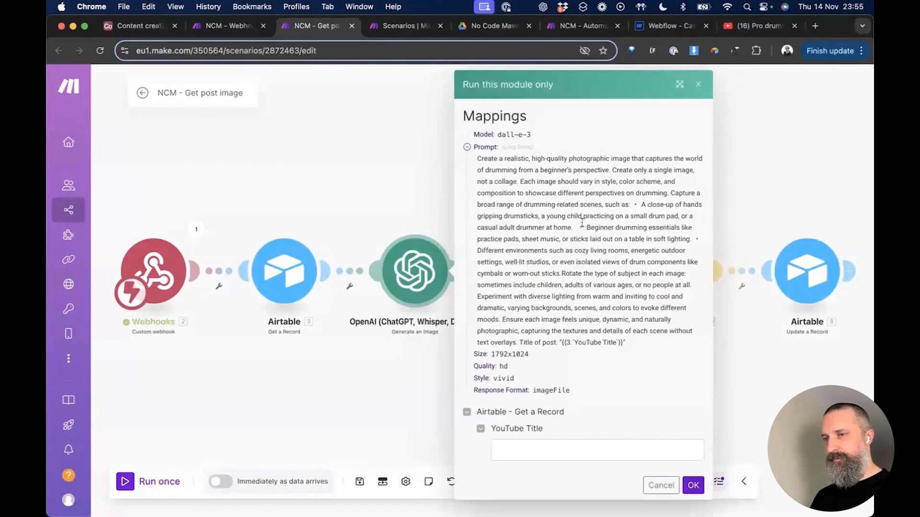
{"action": "scroll", "coordinate": [607, 251], "scroll_direction": "down", "scroll_amount": 1}
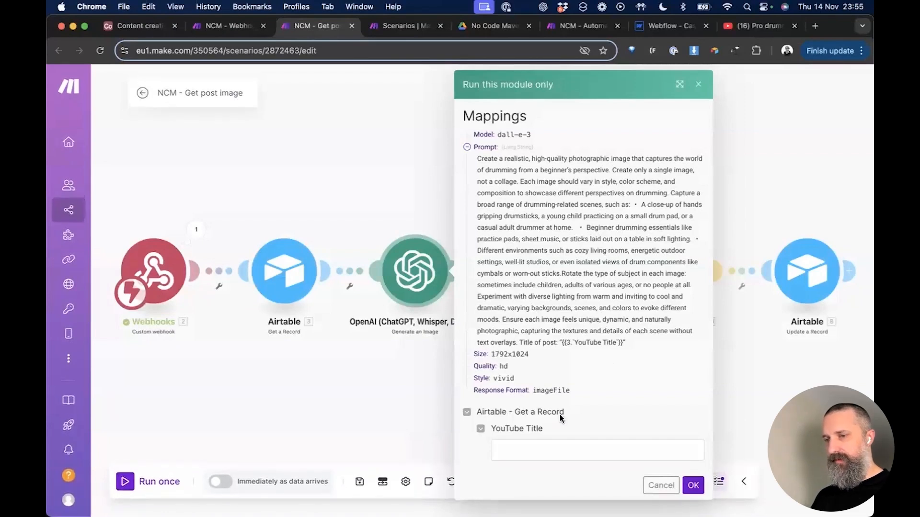
{"action": "left_click", "coordinate": [524, 450]}
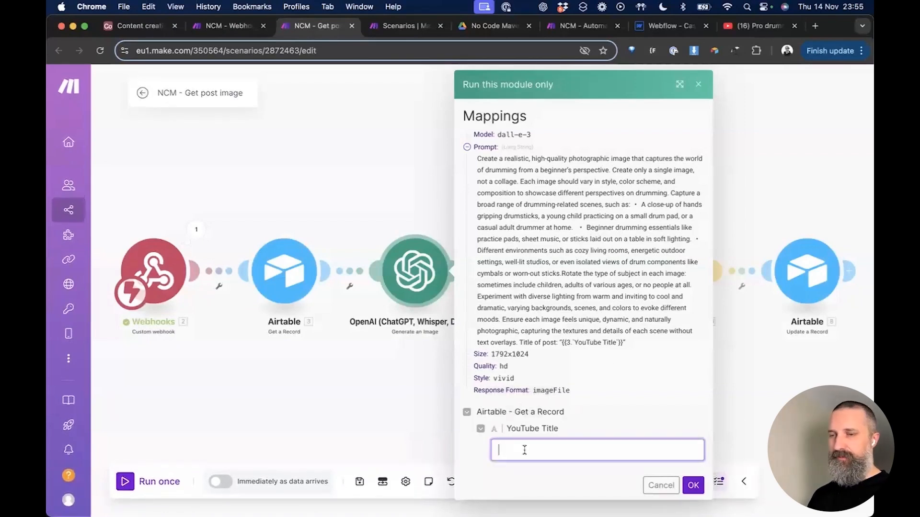
{"action": "key", "text": "super+1"}
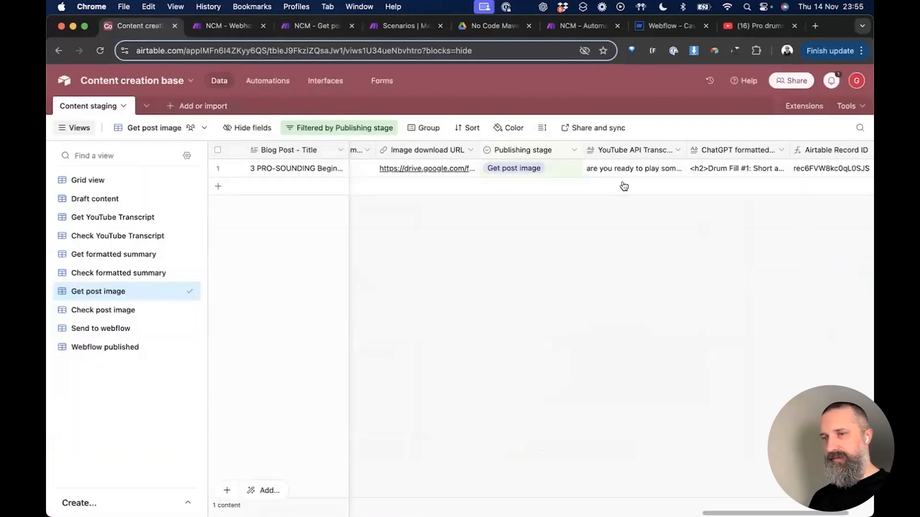
Step: Copy the staged record's YouTube Title cell from Airtable's Get post image view
{"action": "left_click", "coordinate": [630, 167]}
{"action": "key", "text": "Left"}
{"action": "key", "text": "Left"}
{"action": "key", "text": "Left"}
{"action": "key", "text": "Left"}
{"action": "key", "text": "Right"}
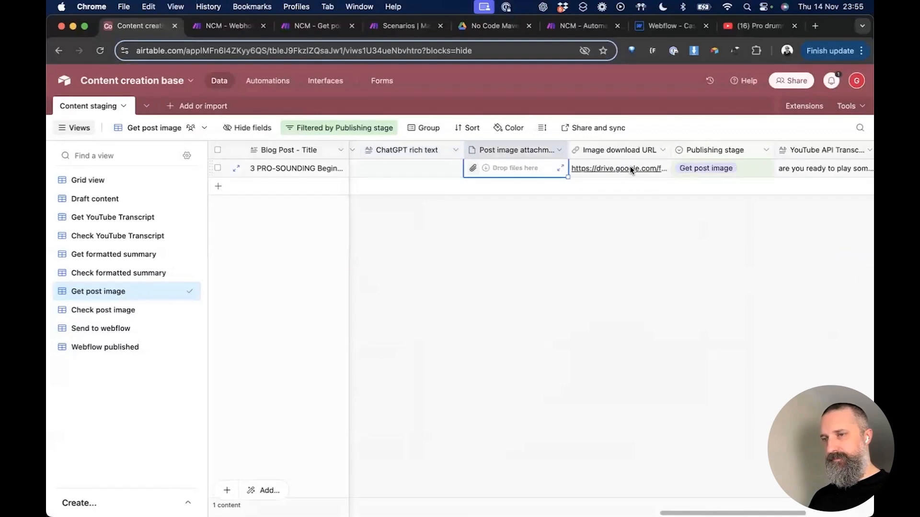
{"action": "key", "text": "Left"}
{"action": "key", "text": "Left"}
{"action": "key", "text": "Left"}
{"action": "key", "text": "Left"}
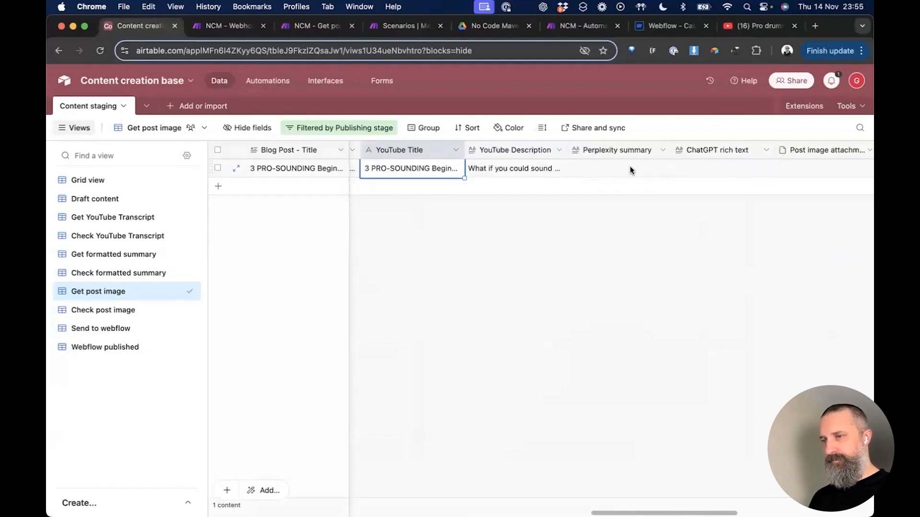
{"action": "key", "text": "super+c"}
{"action": "key", "text": "super+3"}
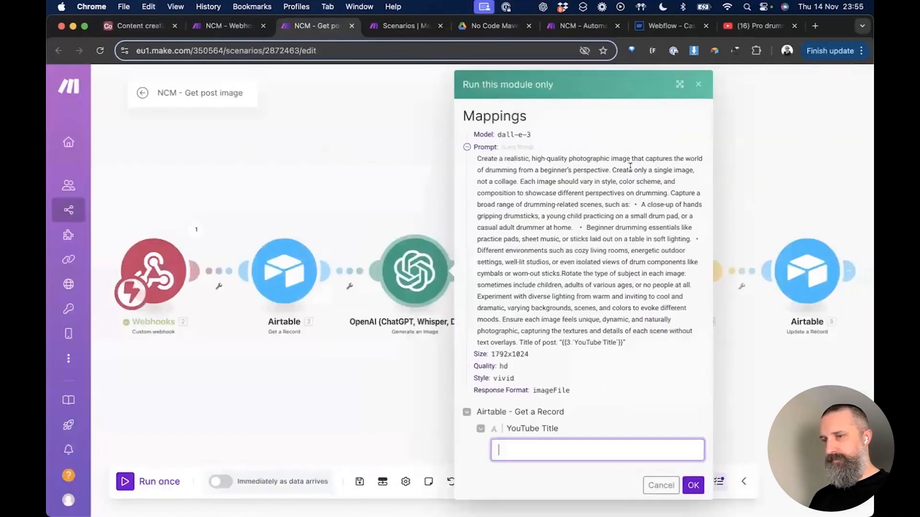
Step: Paste the YouTube Title ending 'DRUM LESSON - That Swedish Drummer' and run the OpenAI module once
{"action": "key", "text": "super+v"}
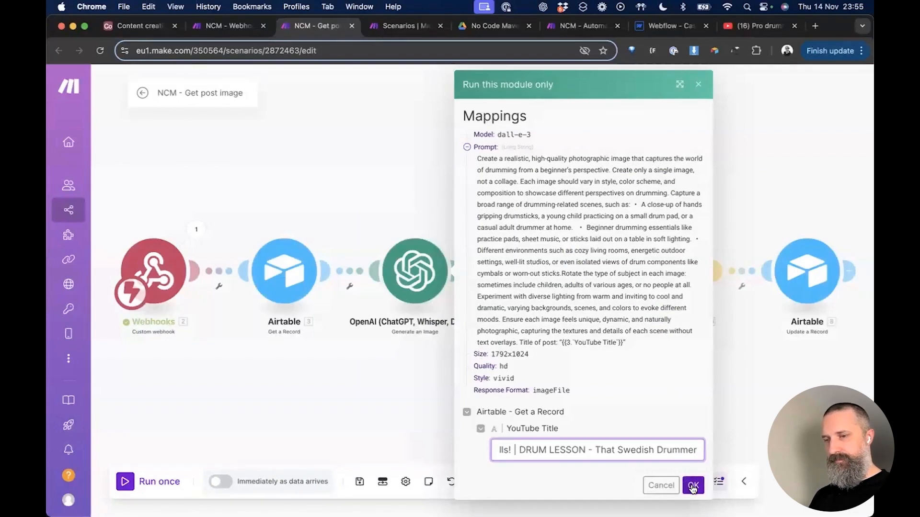
{"action": "left_click", "coordinate": [693, 486]}
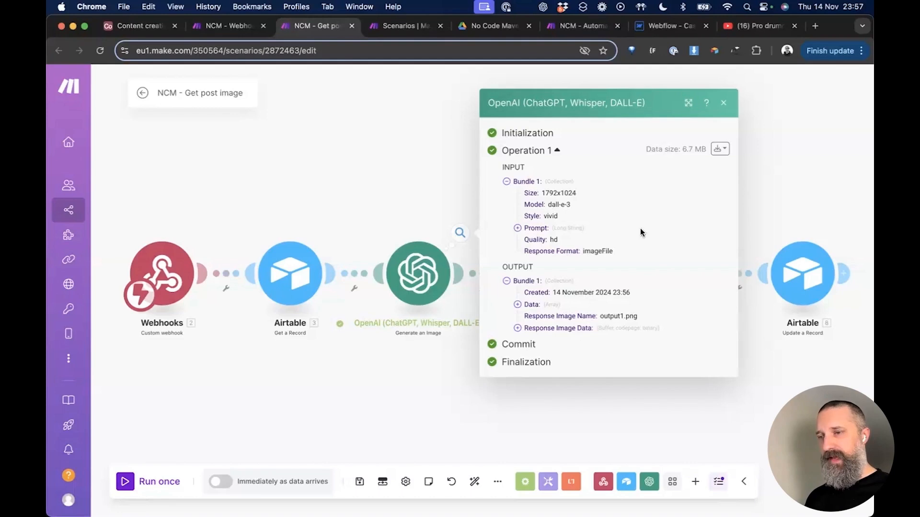
Step: Inspect the output bundle JSON for the 1792×1024 output1.png, then close the run details
{"action": "left_click", "coordinate": [721, 149]}
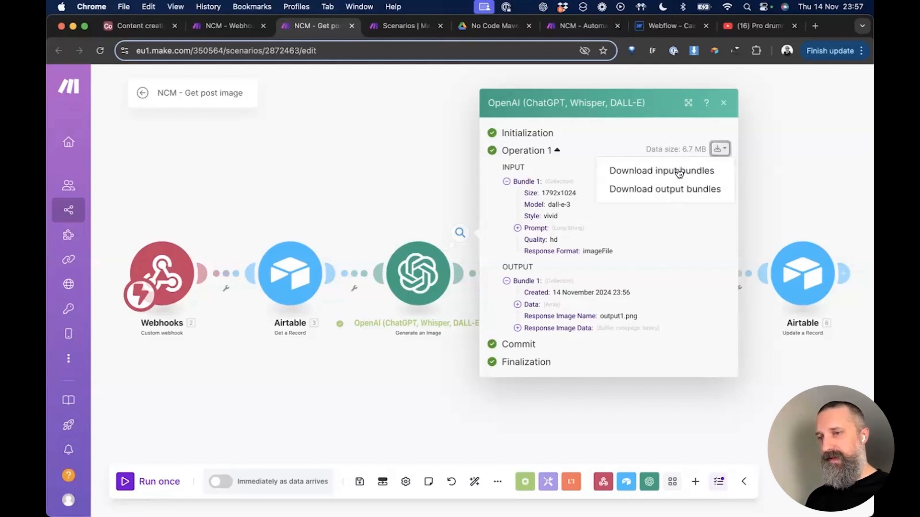
{"action": "left_click", "coordinate": [681, 189]}
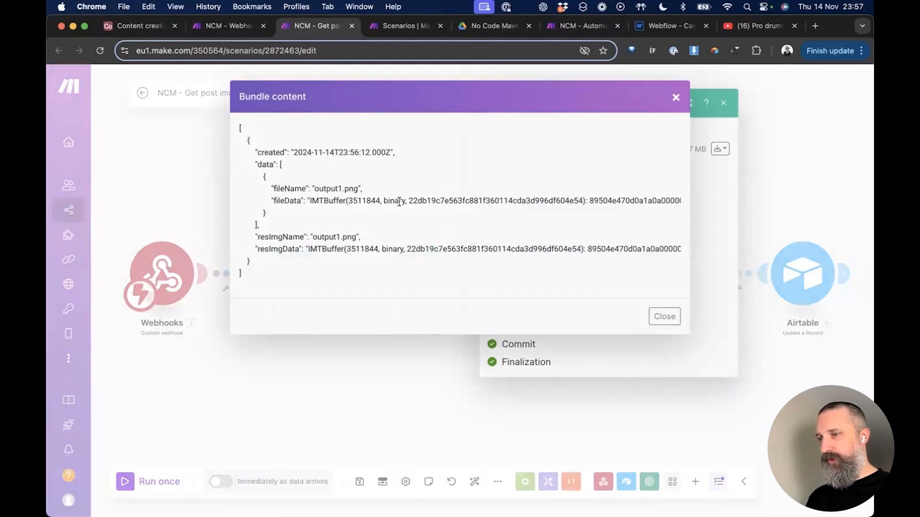
{"action": "scroll", "coordinate": [399, 202], "scroll_direction": "right", "scroll_amount": 2}
{"action": "scroll", "coordinate": [400, 202], "scroll_direction": "right", "scroll_amount": 10}
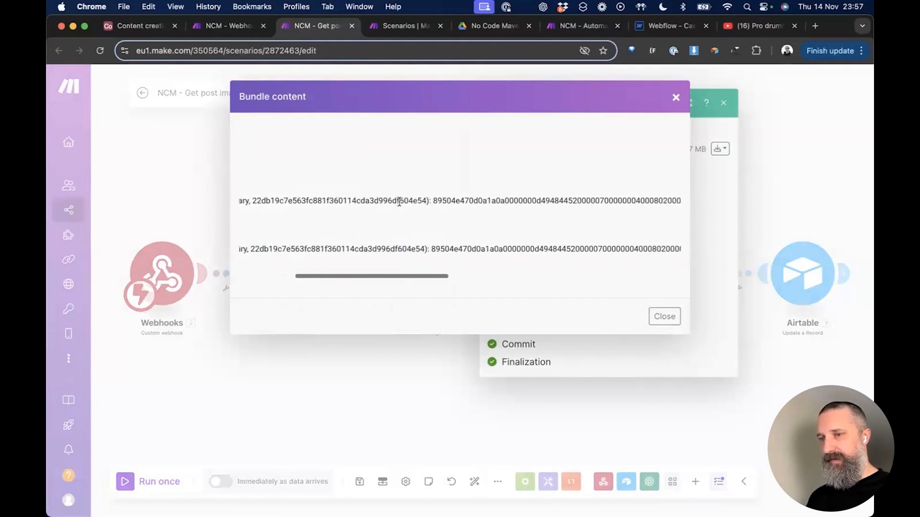
{"action": "scroll", "coordinate": [399, 202], "scroll_direction": "right", "scroll_amount": 10}
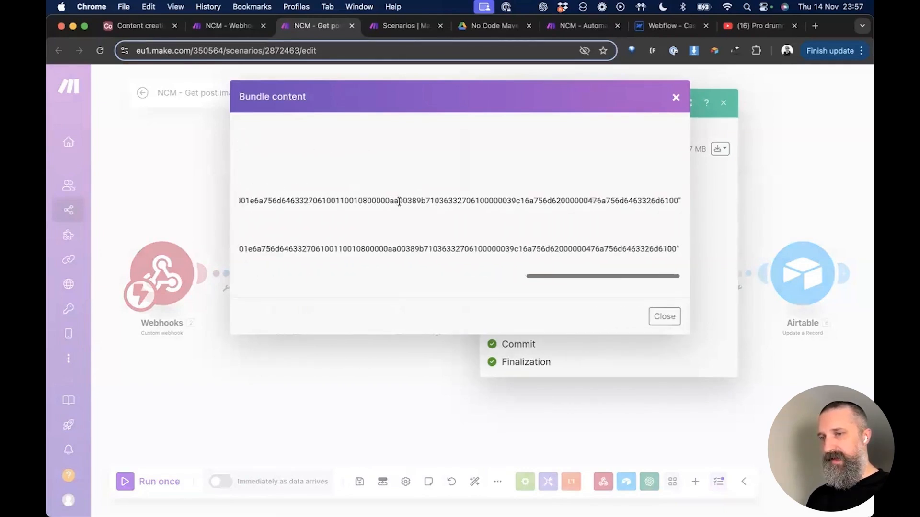
{"action": "scroll", "coordinate": [399, 201], "scroll_direction": "left", "scroll_amount": 20}
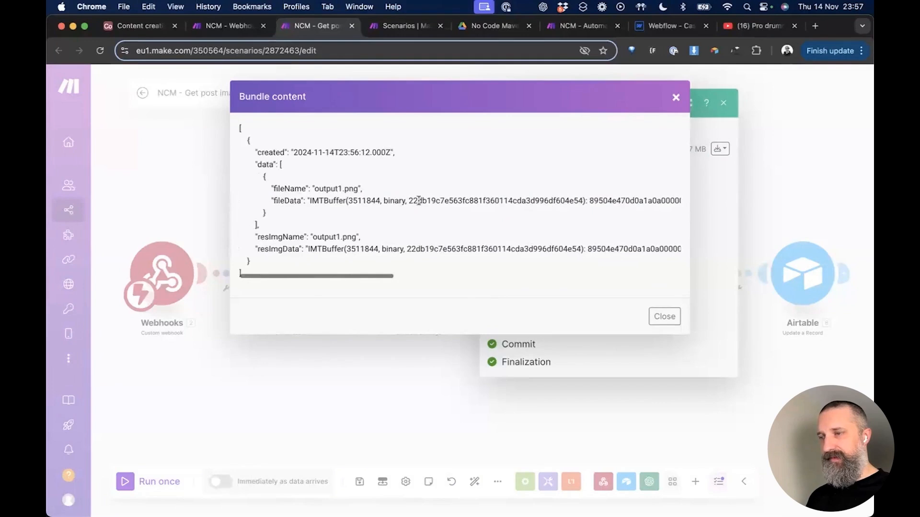
{"action": "left_click", "coordinate": [664, 316]}
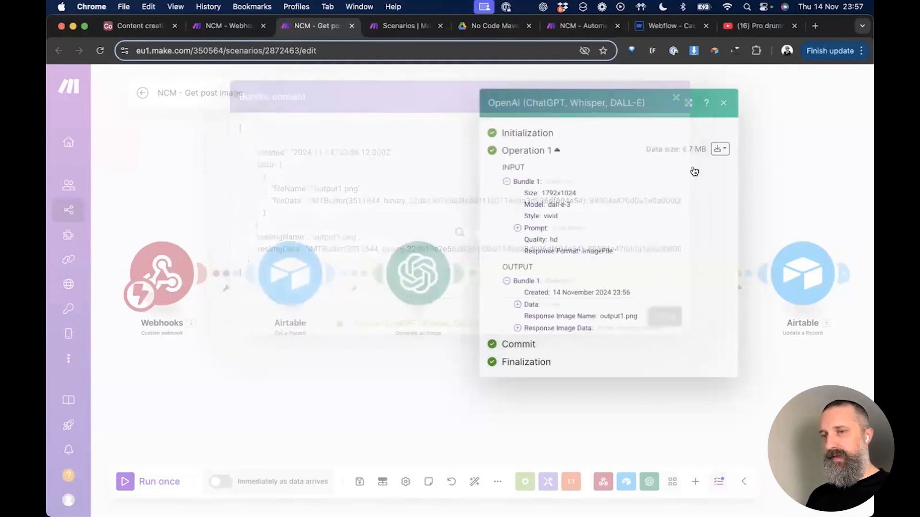
{"action": "left_click", "coordinate": [724, 103]}
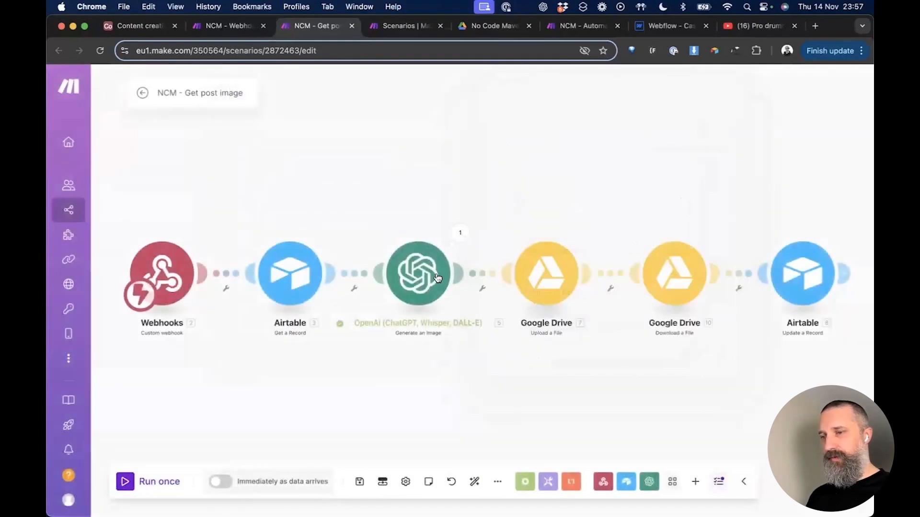
Step: Add a new Google Drive Upload a File module to the canvas
{"action": "left_click", "coordinate": [559, 277]}
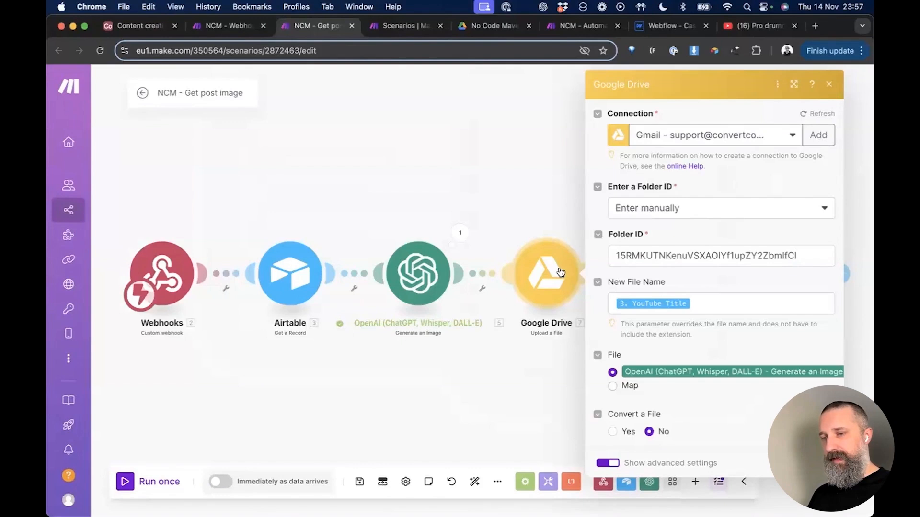
{"action": "left_click", "coordinate": [518, 151]}
{"action": "right_click", "coordinate": [558, 152]}
{"action": "left_click", "coordinate": [568, 160]}
{"action": "left_click", "coordinate": [545, 152]}
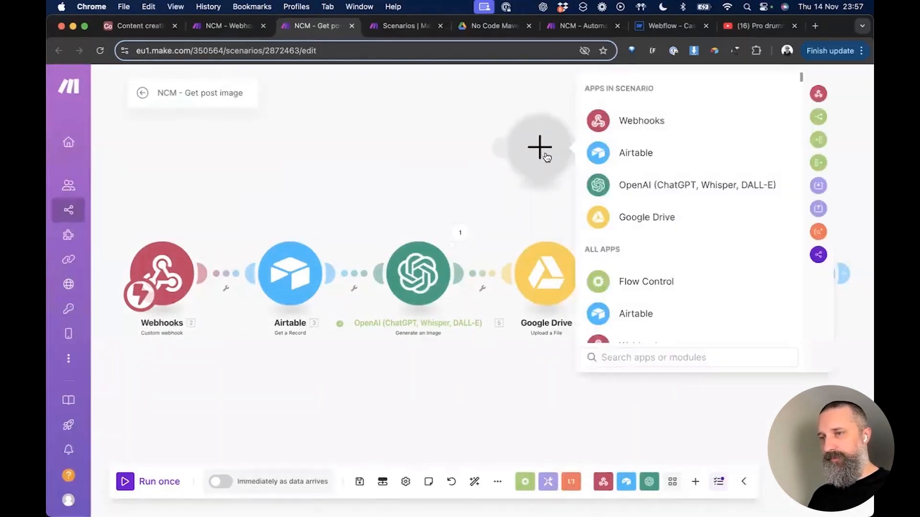
{"action": "left_click", "coordinate": [628, 357]}
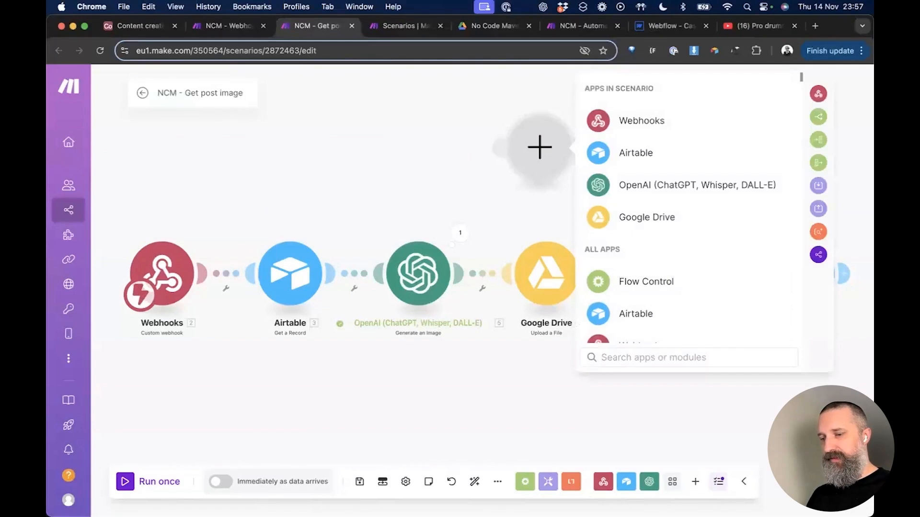
{"action": "type", "text": "google drive"}
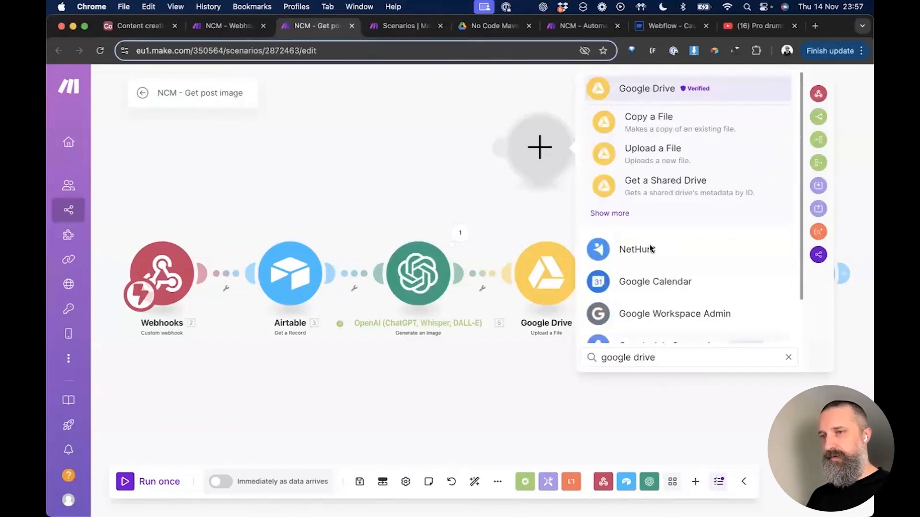
{"action": "left_click", "coordinate": [655, 89]}
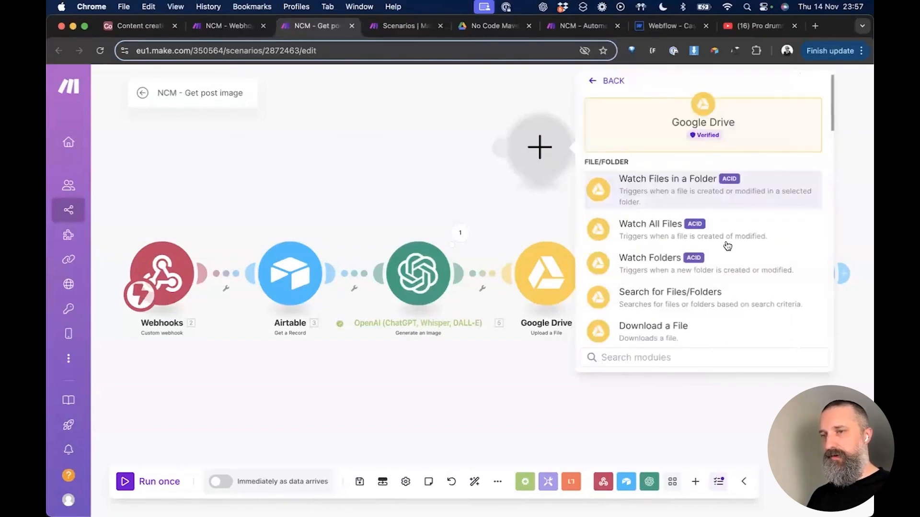
{"action": "scroll", "coordinate": [750, 265], "scroll_direction": "down", "scroll_amount": 3}
{"action": "scroll", "coordinate": [750, 265], "scroll_direction": "up", "scroll_amount": 2}
{"action": "scroll", "coordinate": [750, 265], "scroll_direction": "down", "scroll_amount": 3}
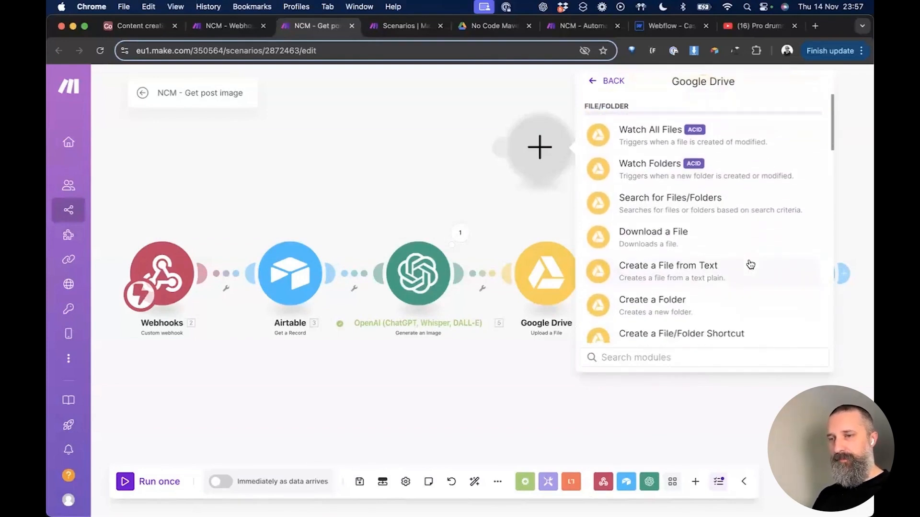
{"action": "scroll", "coordinate": [709, 268], "scroll_direction": "down", "scroll_amount": 2}
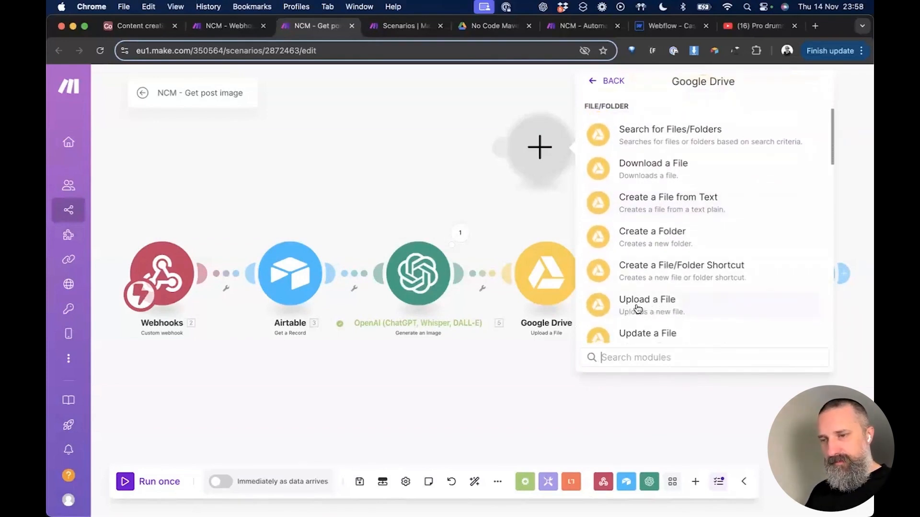
{"action": "left_click", "coordinate": [660, 309]}
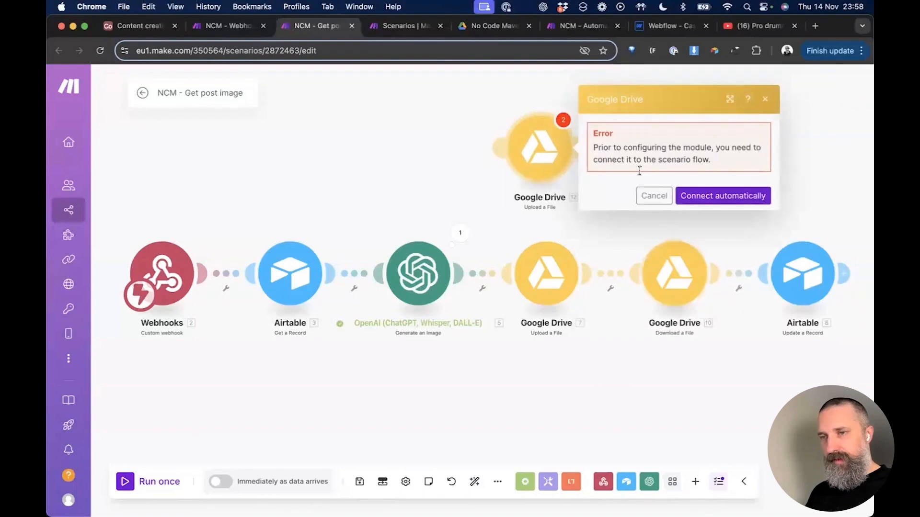
Step: Delete the unconnected duplicate Drive module and open the existing Upload a File module
{"action": "left_click", "coordinate": [465, 166]}
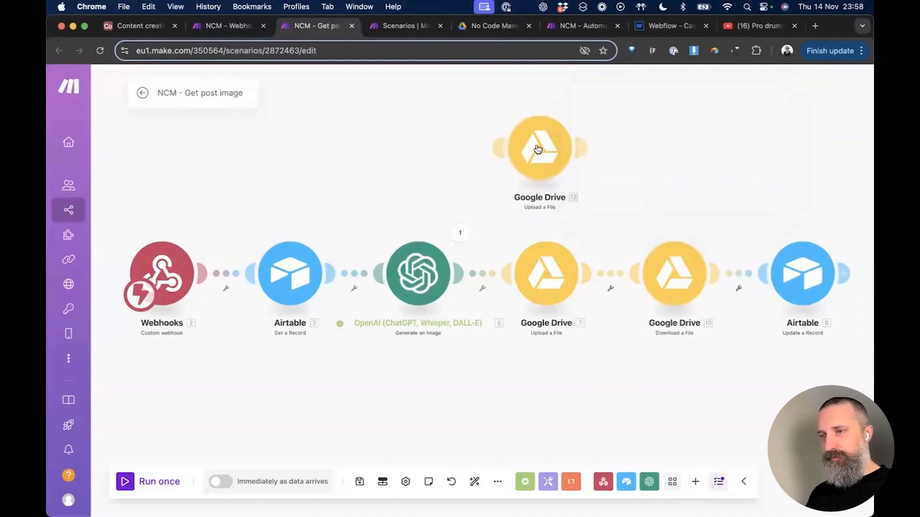
{"action": "right_click", "coordinate": [551, 151]}
{"action": "left_click", "coordinate": [597, 286]}
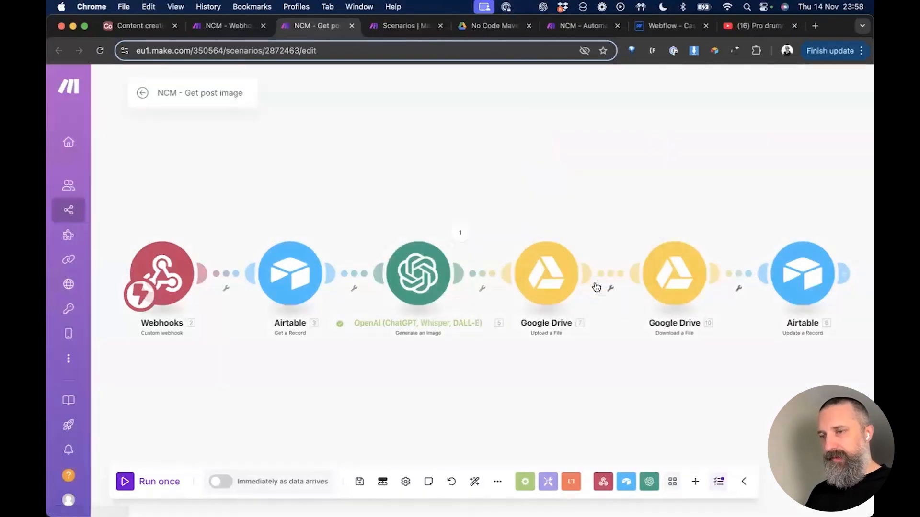
{"action": "left_click", "coordinate": [550, 275]}
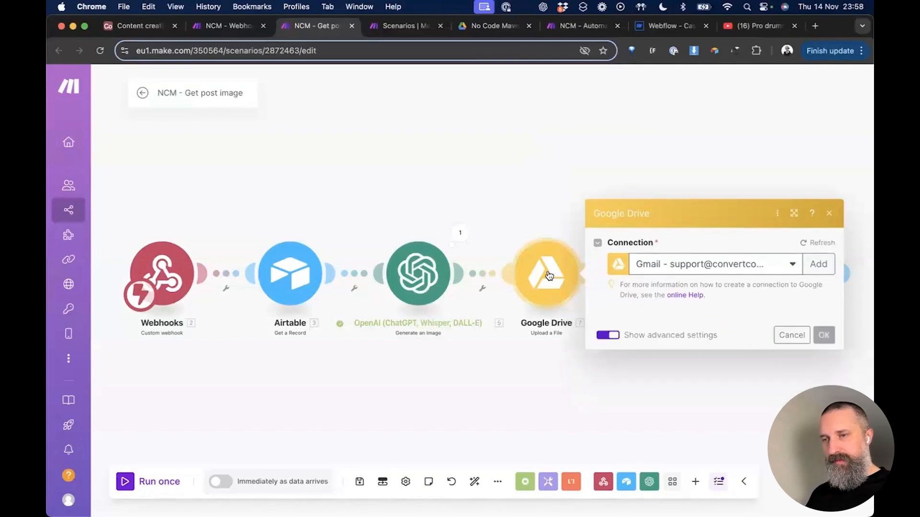
Step: Cancel the new Google connection, keep the Gmail connection, and go to the No Code Mavericks Drive folder
{"action": "left_click", "coordinate": [820, 134]}
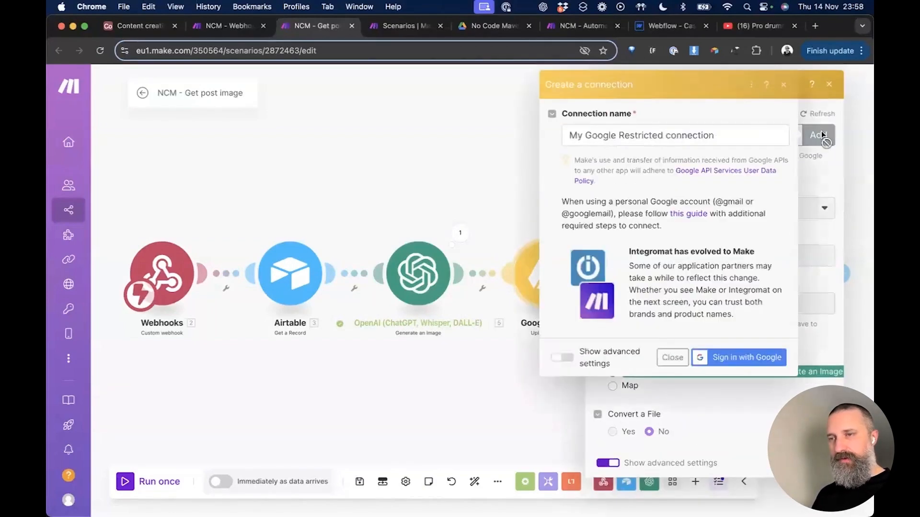
{"action": "triple_click", "coordinate": [640, 138]}
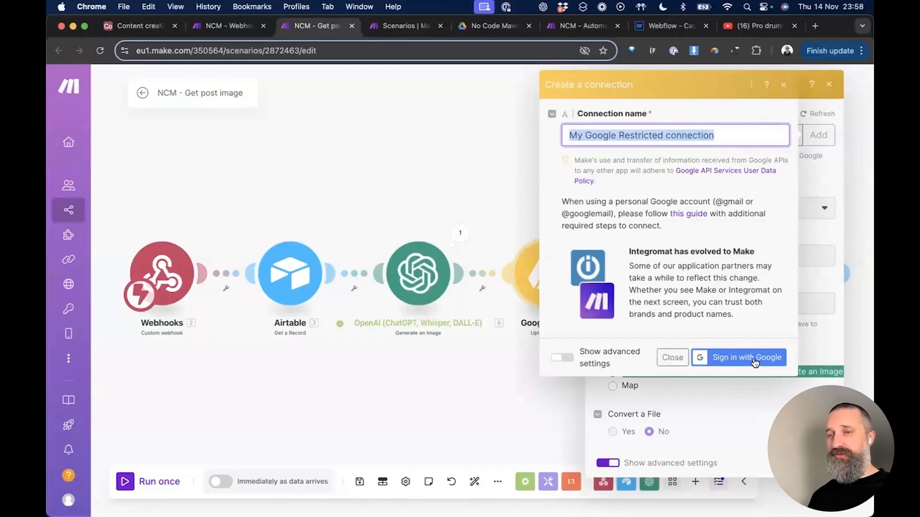
{"action": "left_click", "coordinate": [784, 86]}
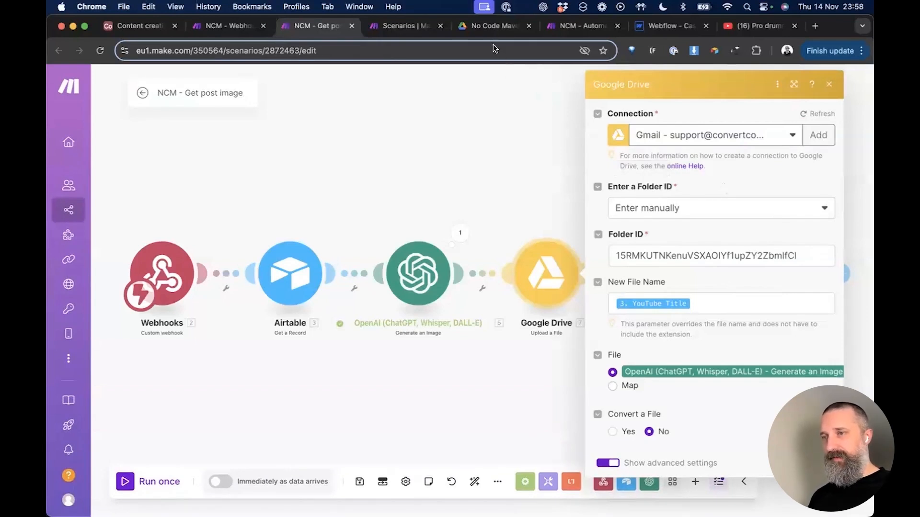
{"action": "left_click", "coordinate": [487, 28]}
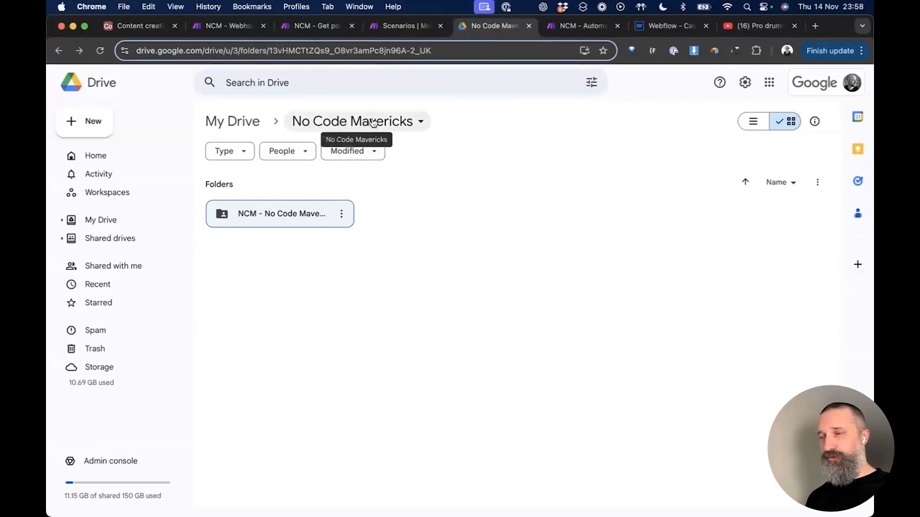
{"action": "left_click", "coordinate": [292, 213]}
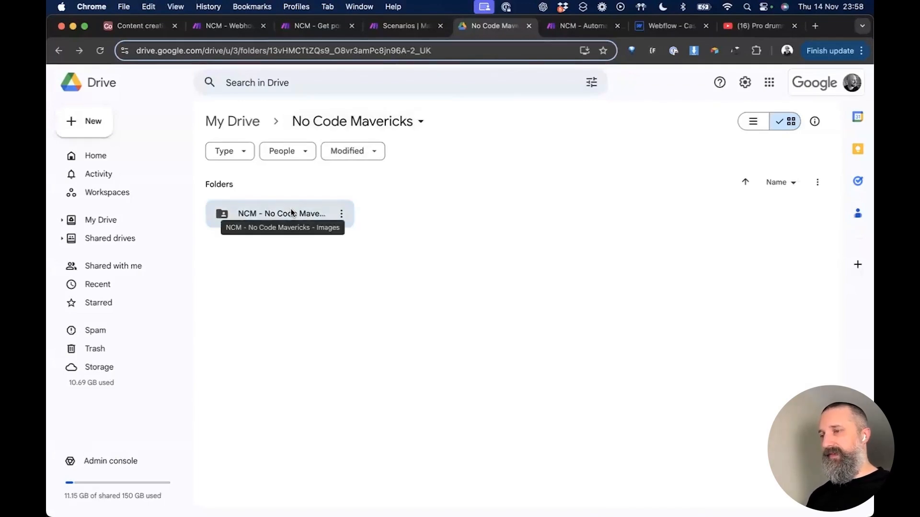
{"action": "double_click", "coordinate": [291, 213]}
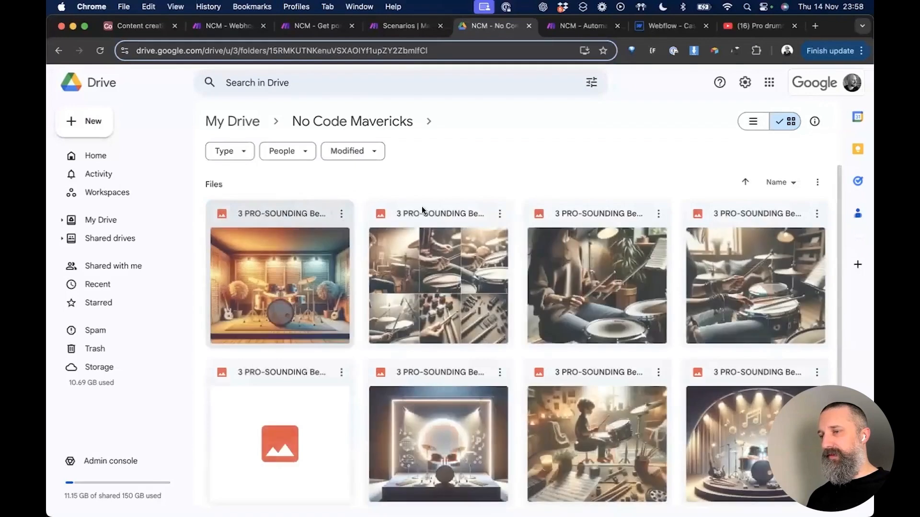
{"action": "scroll", "coordinate": [621, 316], "scroll_direction": "down", "scroll_amount": 2}
{"action": "scroll", "coordinate": [623, 322], "scroll_direction": "down", "scroll_amount": 4}
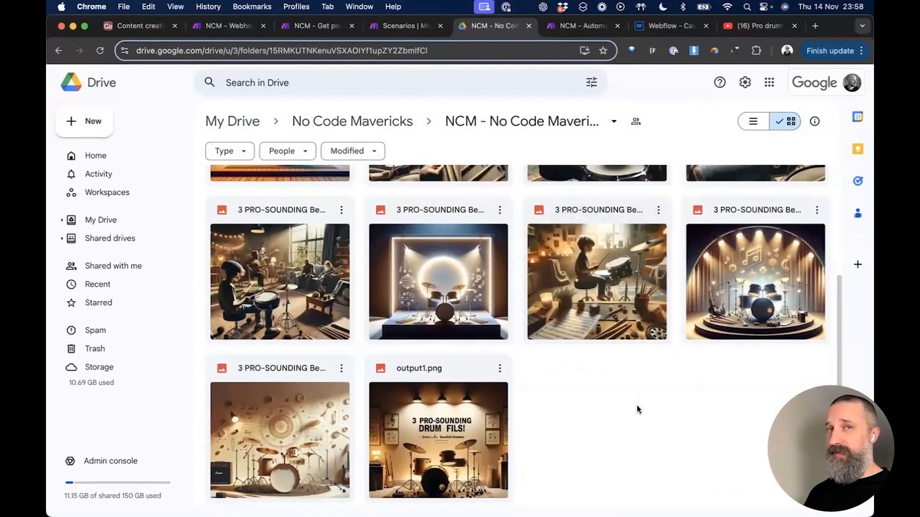
{"action": "scroll", "coordinate": [637, 407], "scroll_direction": "up", "scroll_amount": 6}
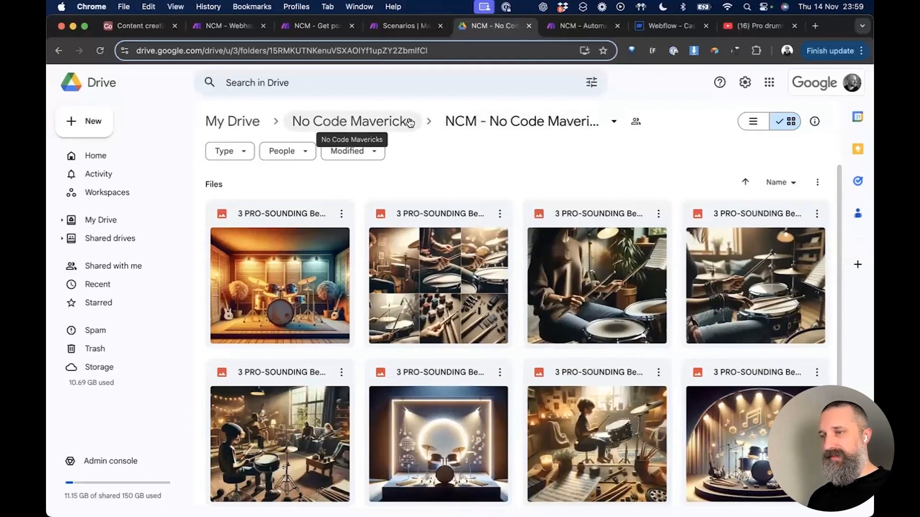
{"action": "left_click", "coordinate": [613, 123]}
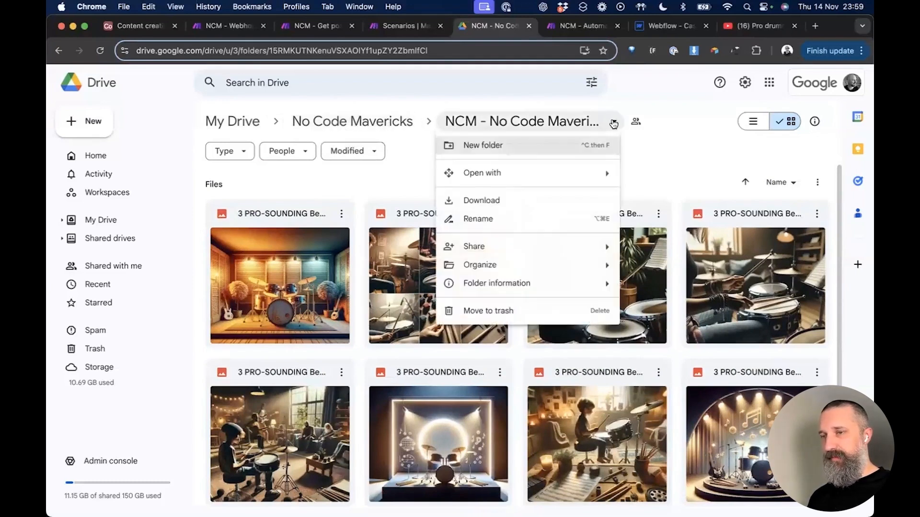
{"action": "left_click", "coordinate": [674, 156]}
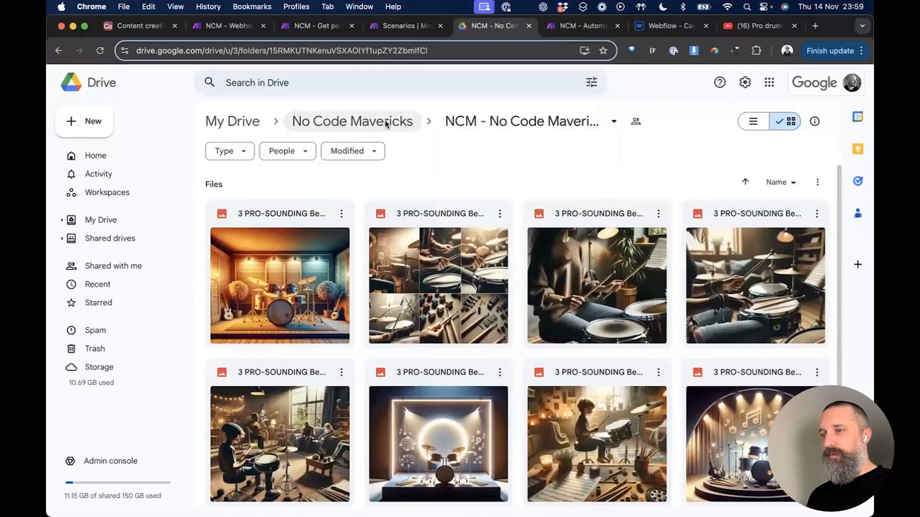
{"action": "left_click", "coordinate": [384, 124]}
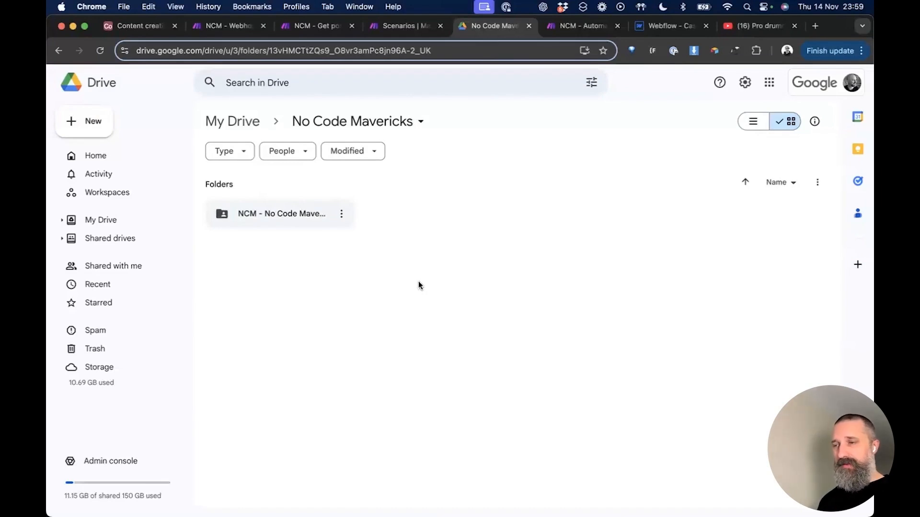
Step: Confirm the NCM - No Code Mavericks - Images folder is shared with anyone with the link
{"action": "left_click", "coordinate": [341, 216]}
{"action": "mouse_move", "coordinate": [453, 308]}
{"action": "left_click", "coordinate": [557, 314]}
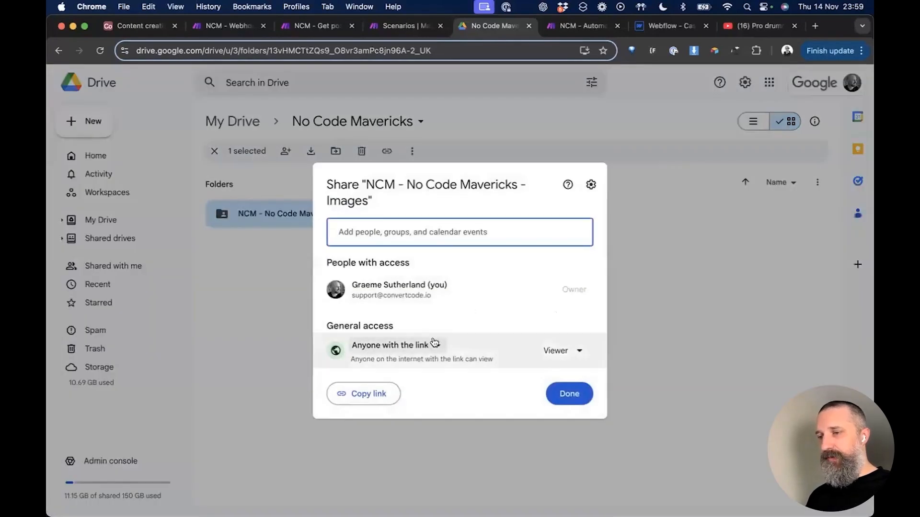
{"action": "left_click", "coordinate": [437, 347]}
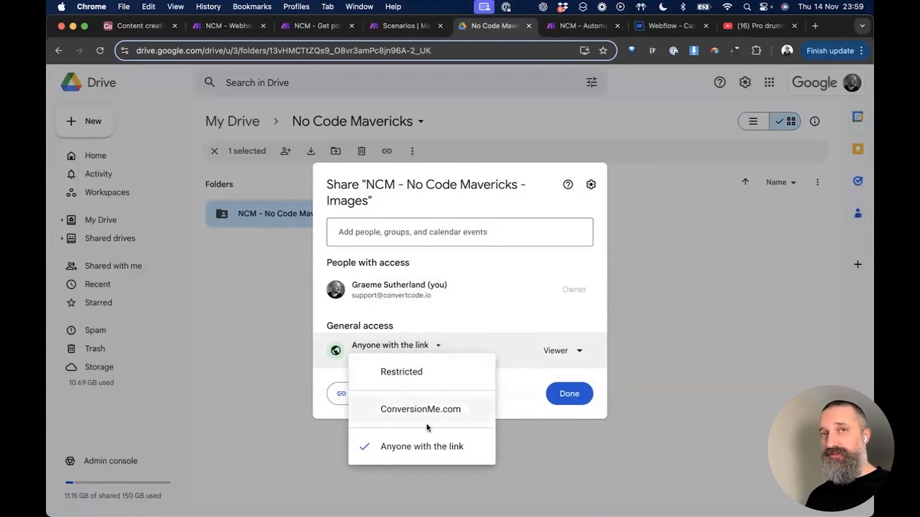
{"action": "left_click", "coordinate": [458, 314]}
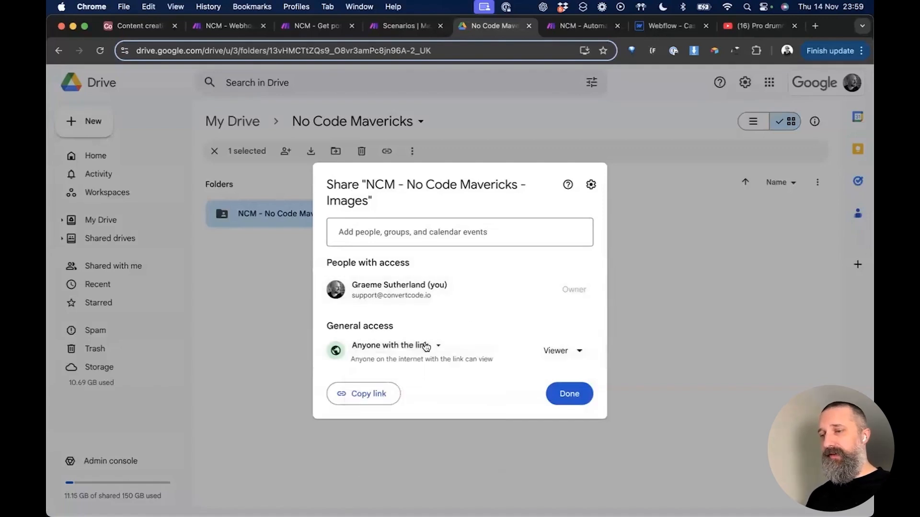
{"action": "left_click", "coordinate": [569, 396]}
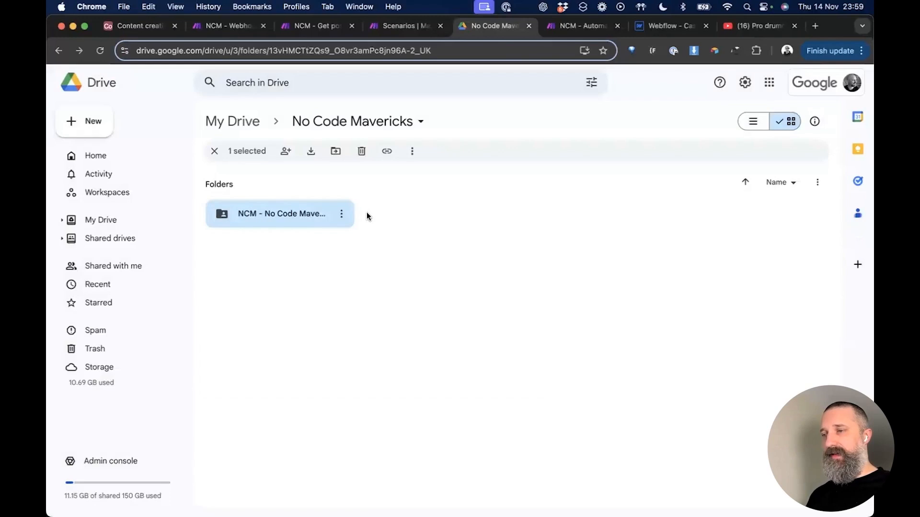
Step: Open the images folder and select its folder ID in the address bar
{"action": "double_click", "coordinate": [289, 214]}
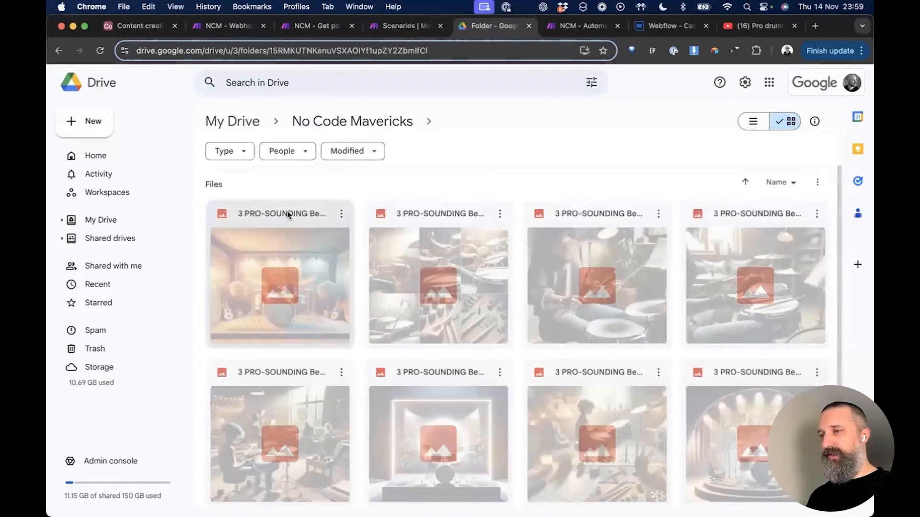
{"action": "left_click", "coordinate": [340, 53]}
{"action": "double_click", "coordinate": [340, 53]}
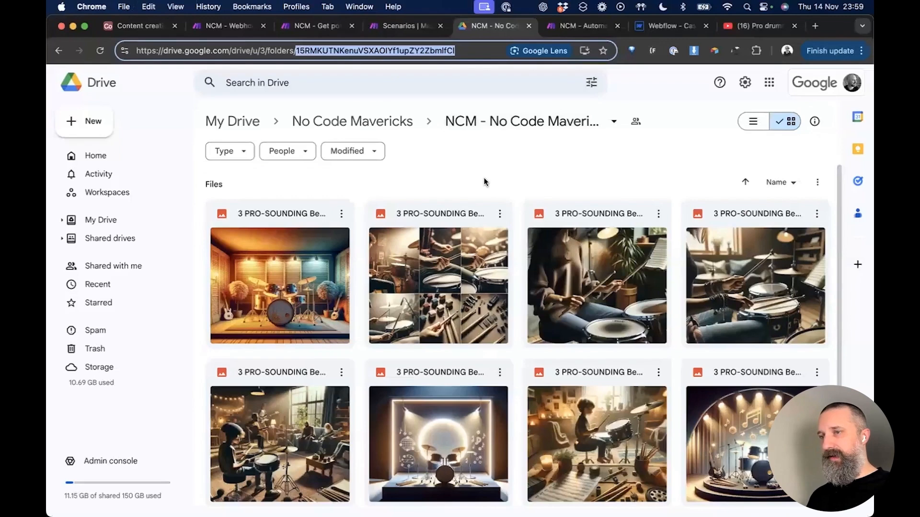
Step: Paste the images folder's ID into the Upload a File step's Folder ID field
{"action": "key", "text": "super+3"}
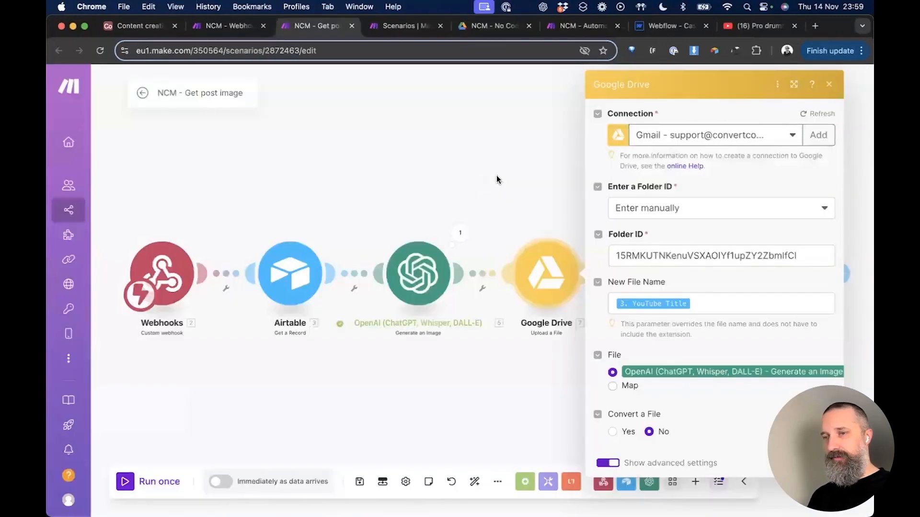
{"action": "triple_click", "coordinate": [690, 257]}
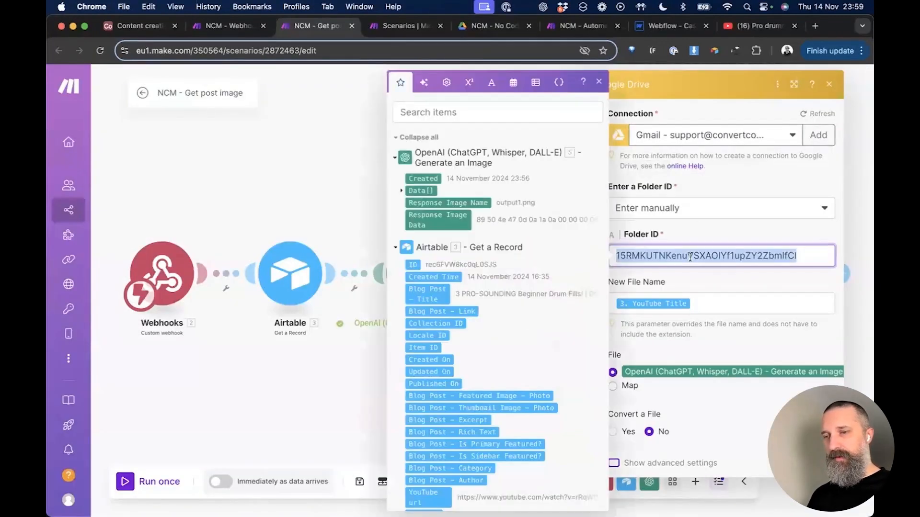
{"action": "left_click", "coordinate": [701, 233]}
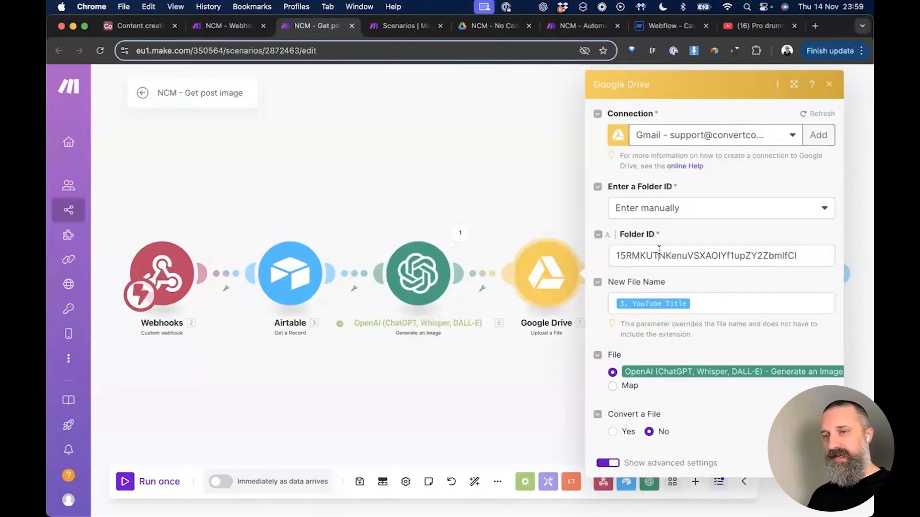
{"action": "double_click", "coordinate": [659, 250]}
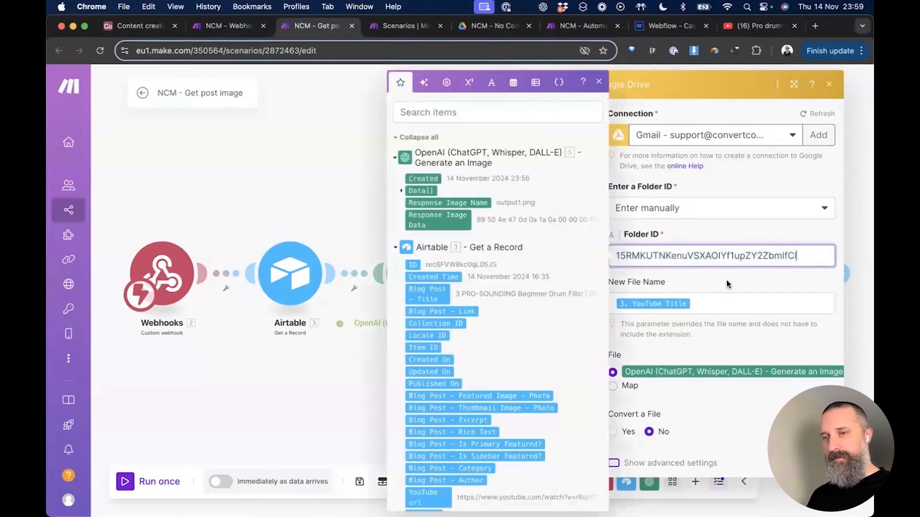
{"action": "left_click", "coordinate": [704, 279]}
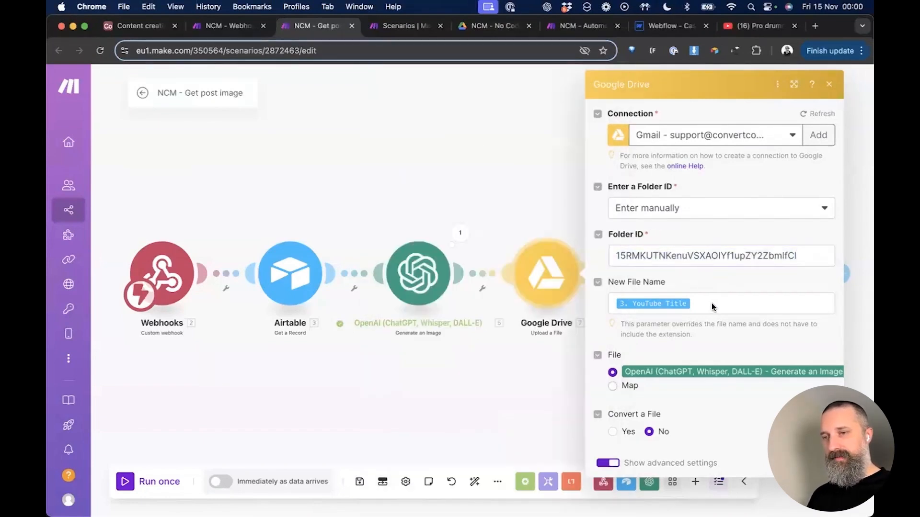
Step: Confirm New File Name still maps YouTube Title and close the upload step
{"action": "left_click", "coordinate": [712, 303]}
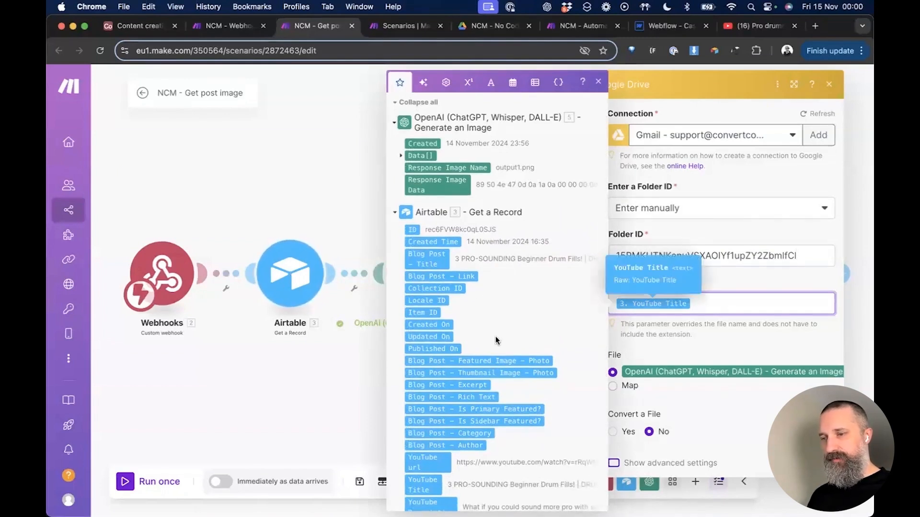
{"action": "scroll", "coordinate": [479, 364], "scroll_direction": "down", "scroll_amount": 5}
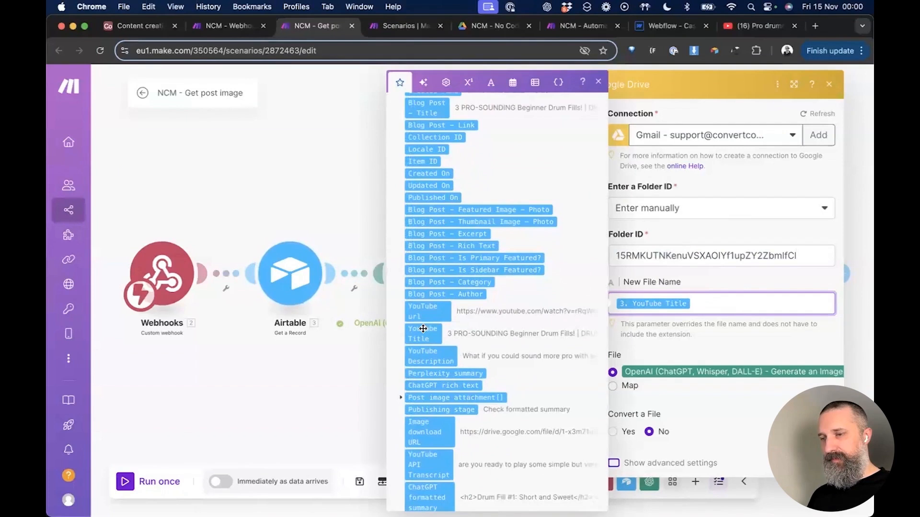
{"action": "left_click", "coordinate": [717, 275]}
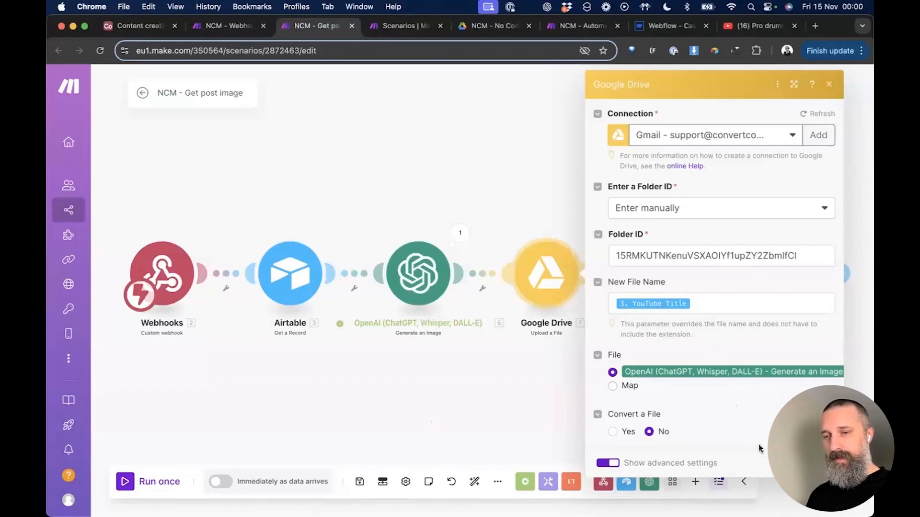
{"action": "left_click", "coordinate": [819, 463]}
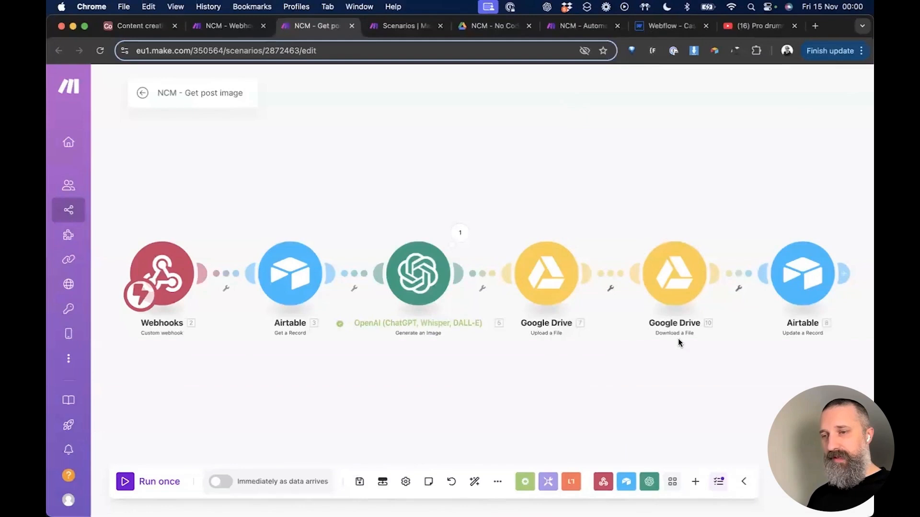
{"action": "scroll", "coordinate": [678, 339], "scroll_direction": "up", "scroll_amount": 3}
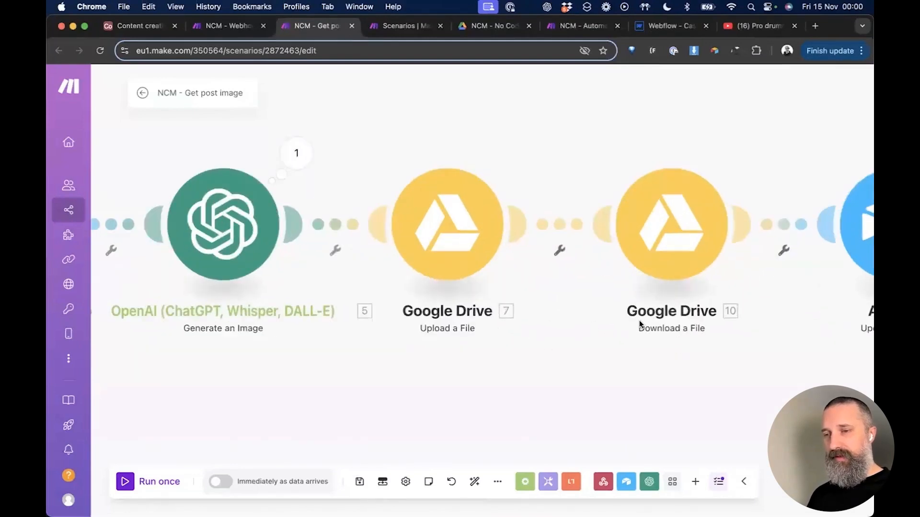
{"action": "left_click", "coordinate": [662, 217]}
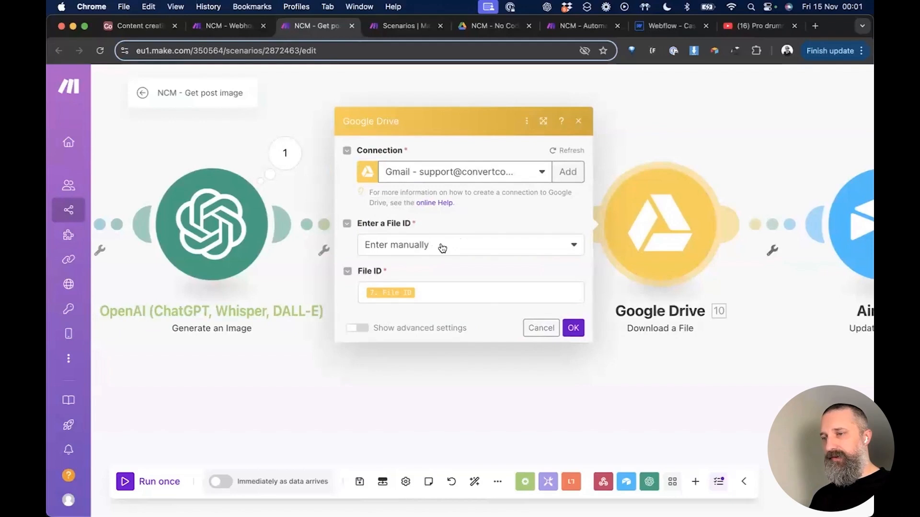
{"action": "left_click", "coordinate": [439, 293]}
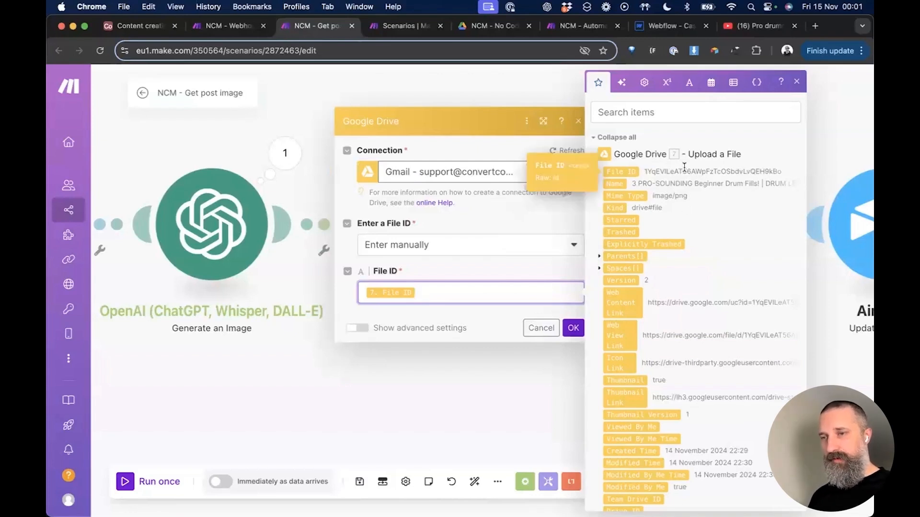
{"action": "left_click", "coordinate": [511, 263]}
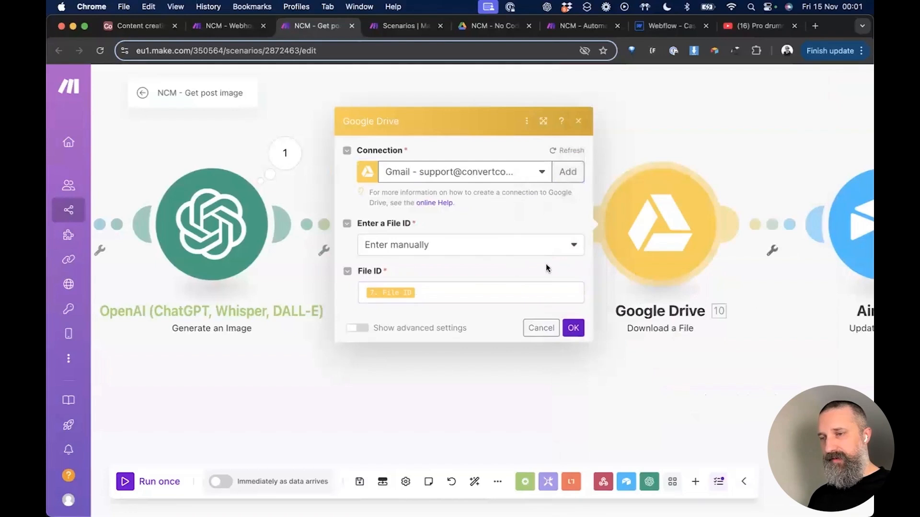
{"action": "left_click", "coordinate": [574, 327]}
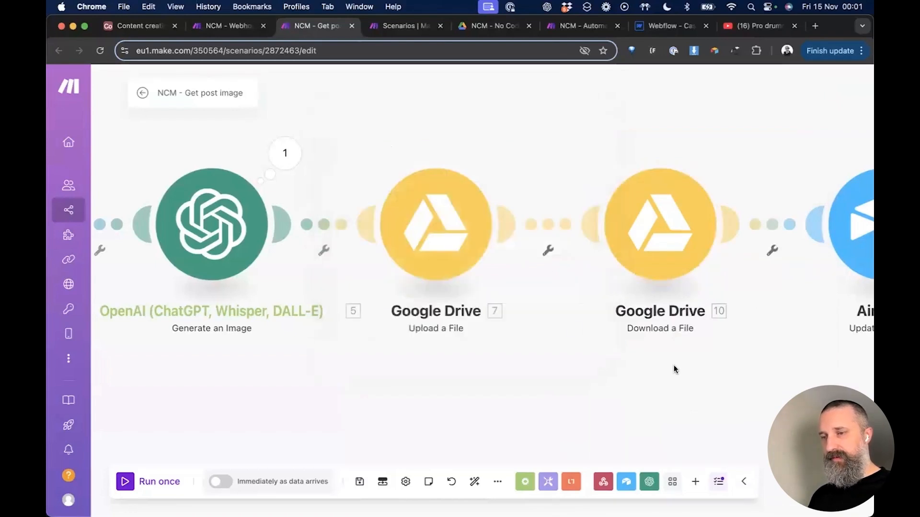
{"action": "scroll", "coordinate": [641, 407], "scroll_direction": "right", "scroll_amount": 5}
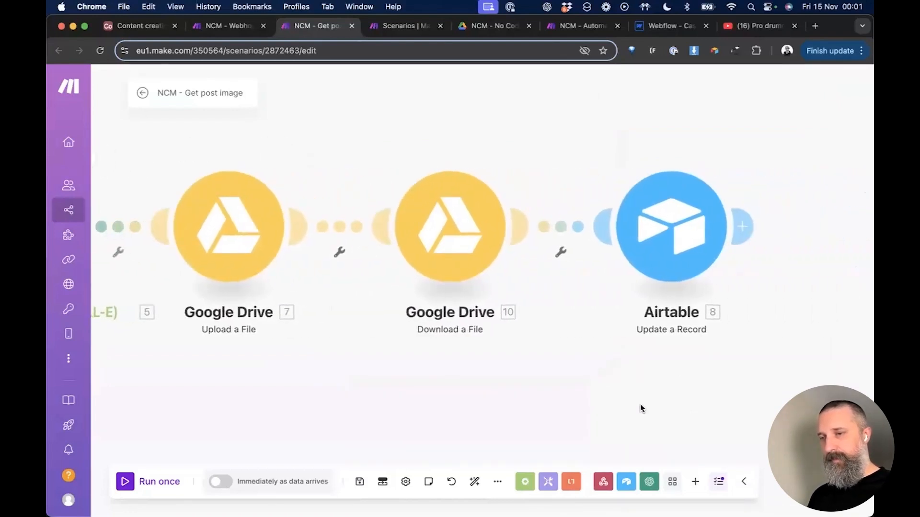
Step: Open the Airtable Update a Record step and review the mappable Google Drive values
{"action": "left_click", "coordinate": [664, 233]}
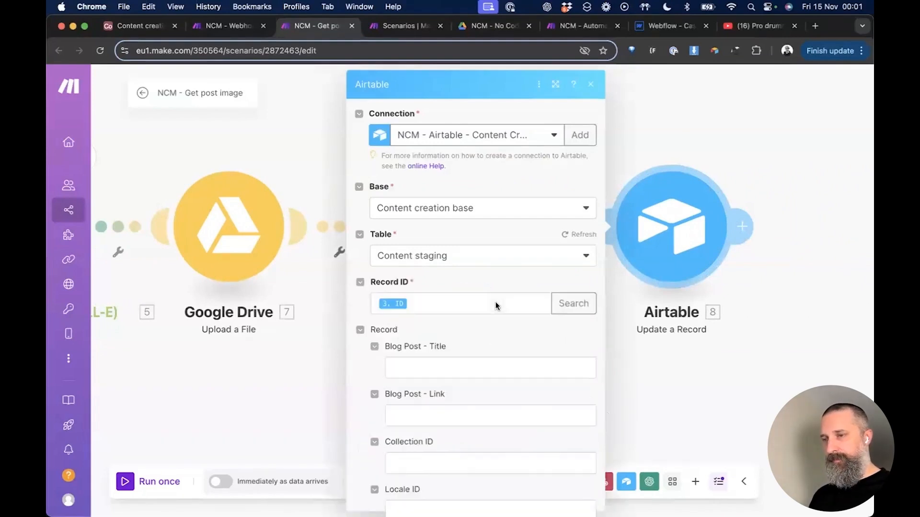
{"action": "scroll", "coordinate": [495, 302], "scroll_direction": "down", "scroll_amount": 2}
{"action": "scroll", "coordinate": [495, 302], "scroll_direction": "up", "scroll_amount": 2}
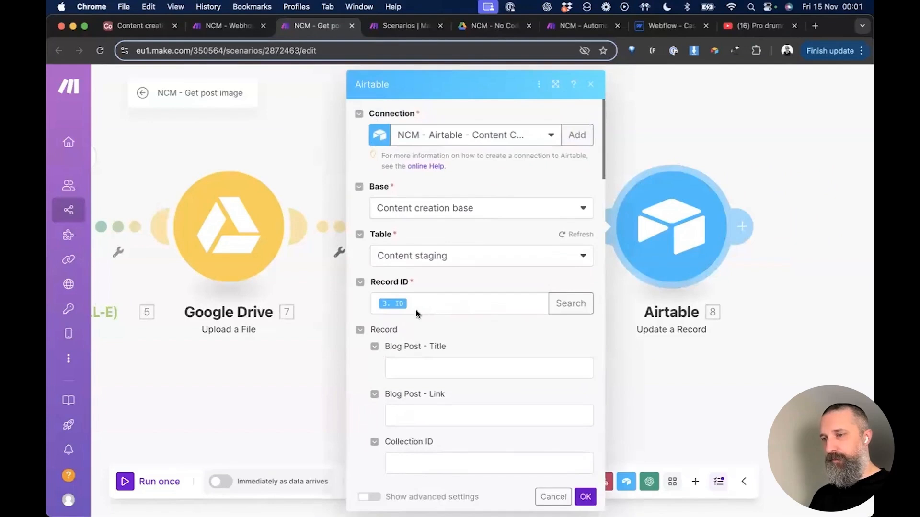
{"action": "left_click", "coordinate": [424, 303]}
{"action": "scroll", "coordinate": [460, 305], "scroll_direction": "down", "scroll_amount": 8}
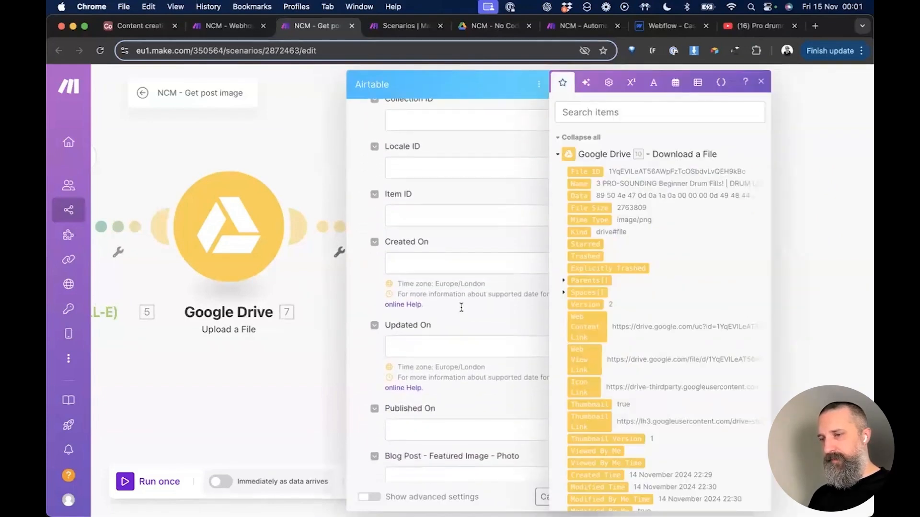
{"action": "scroll", "coordinate": [462, 310], "scroll_direction": "down", "scroll_amount": 11}
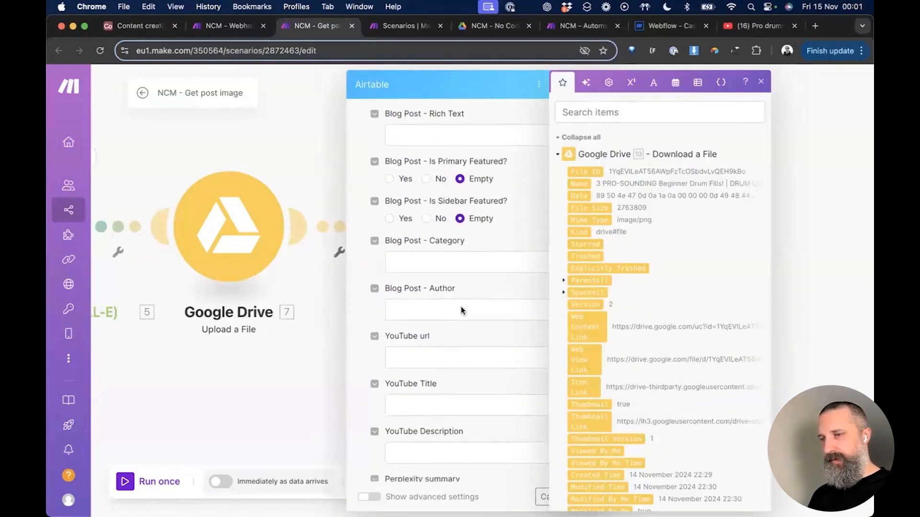
{"action": "scroll", "coordinate": [461, 311], "scroll_direction": "down", "scroll_amount": 6}
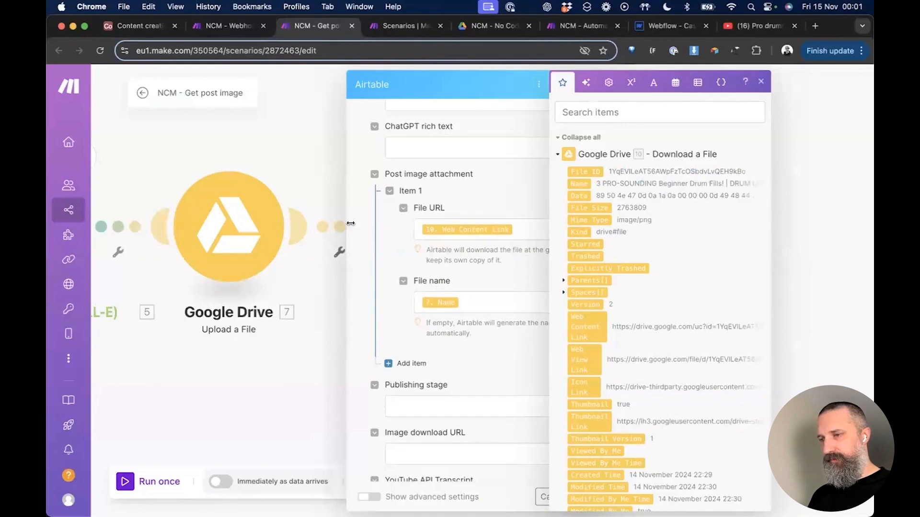
{"action": "left_click", "coordinate": [356, 224]}
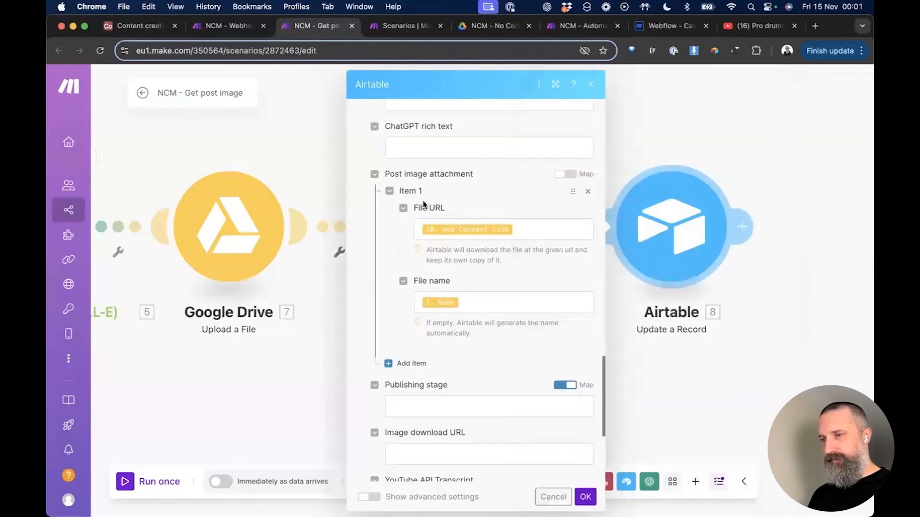
Step: Keep the attachment's file URL mapped to Web Content Link, removing the extra empty item
{"action": "left_click", "coordinate": [388, 365]}
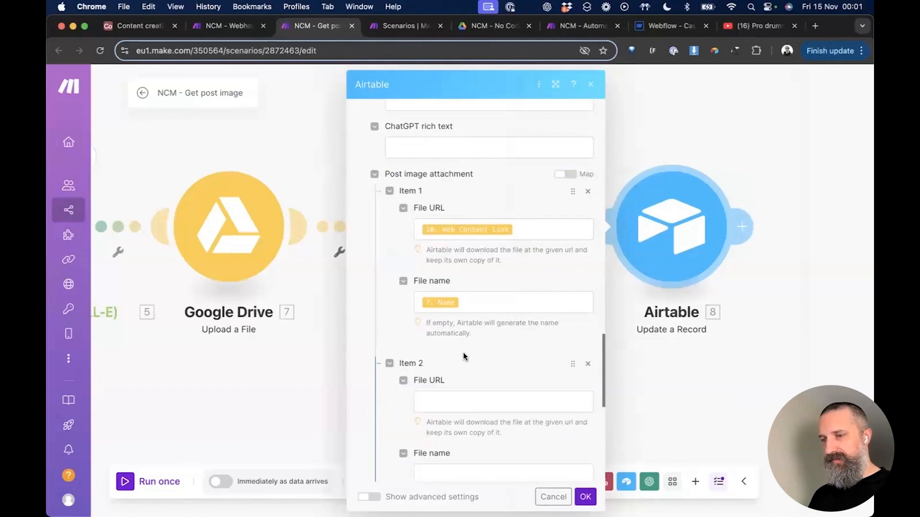
{"action": "scroll", "coordinate": [463, 354], "scroll_direction": "down", "scroll_amount": 3}
{"action": "left_click", "coordinate": [588, 281]}
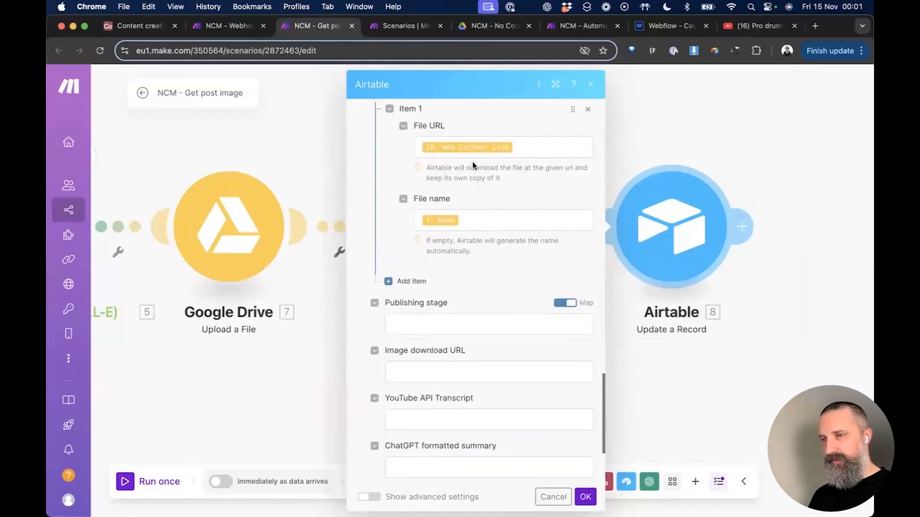
{"action": "scroll", "coordinate": [476, 162], "scroll_direction": "up", "scroll_amount": 2}
{"action": "left_click", "coordinate": [545, 192]}
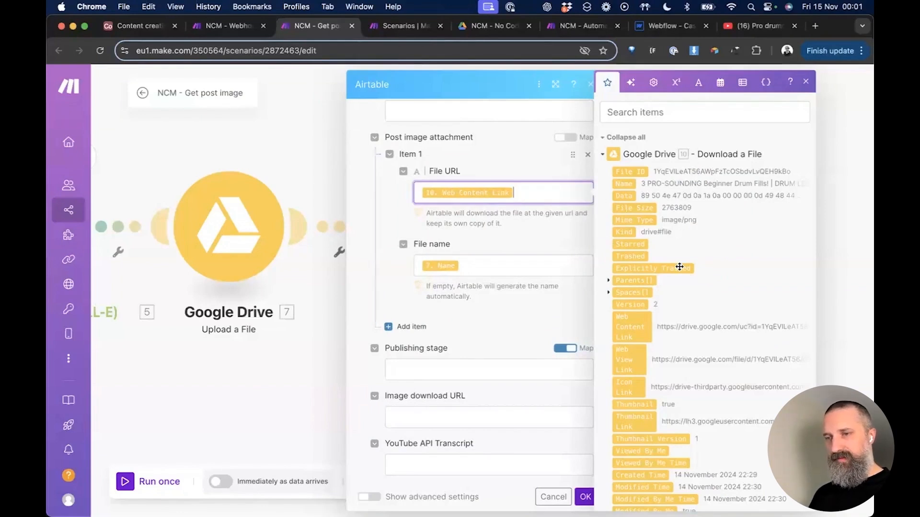
{"action": "scroll", "coordinate": [679, 266], "scroll_direction": "down", "scroll_amount": 5}
{"action": "scroll", "coordinate": [680, 267], "scroll_direction": "down", "scroll_amount": 4}
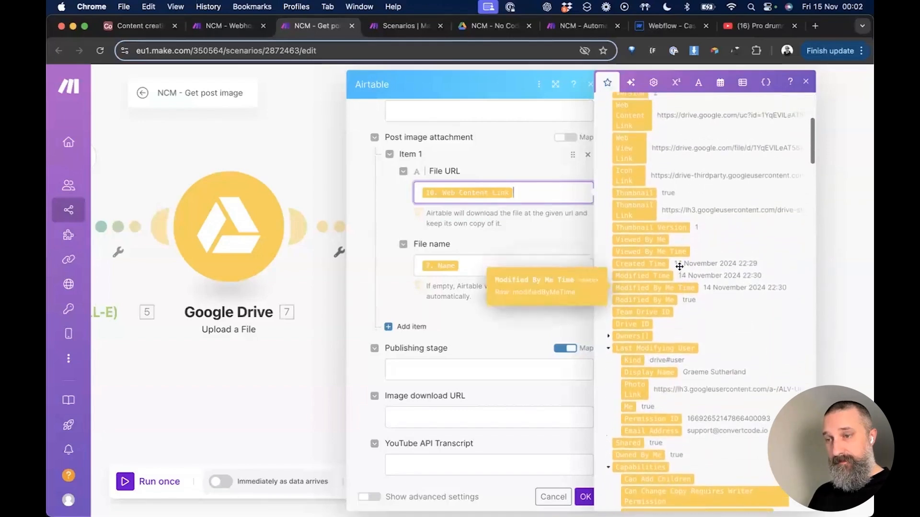
{"action": "scroll", "coordinate": [679, 266], "scroll_direction": "up", "scroll_amount": 2}
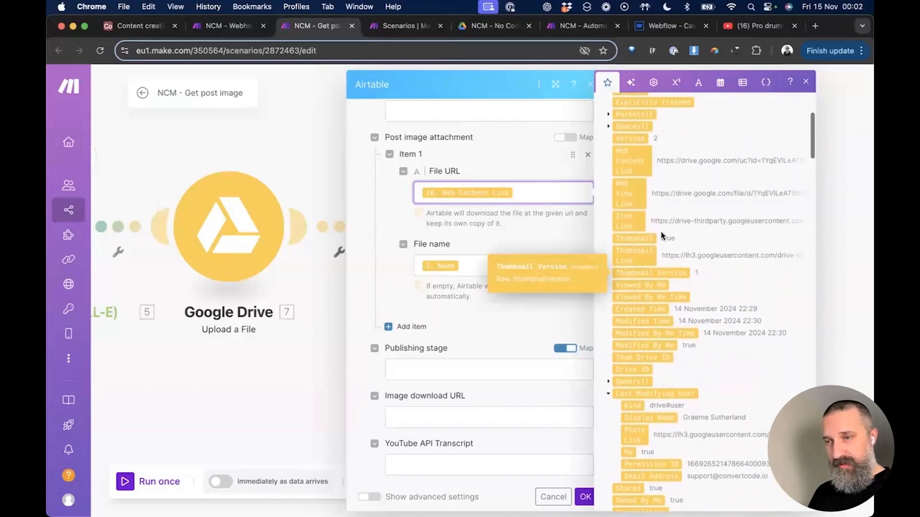
{"action": "left_click", "coordinate": [629, 162]}
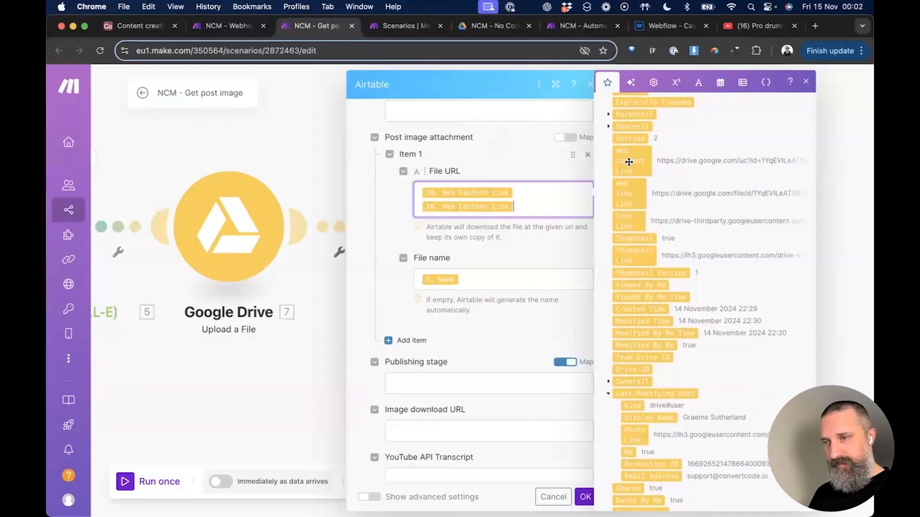
{"action": "key", "text": "BackSpace"}
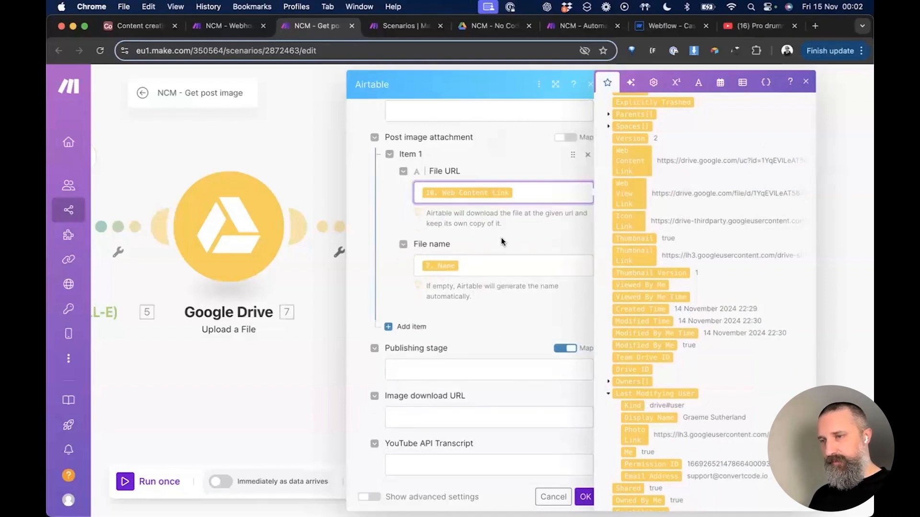
{"action": "left_click", "coordinate": [489, 242]}
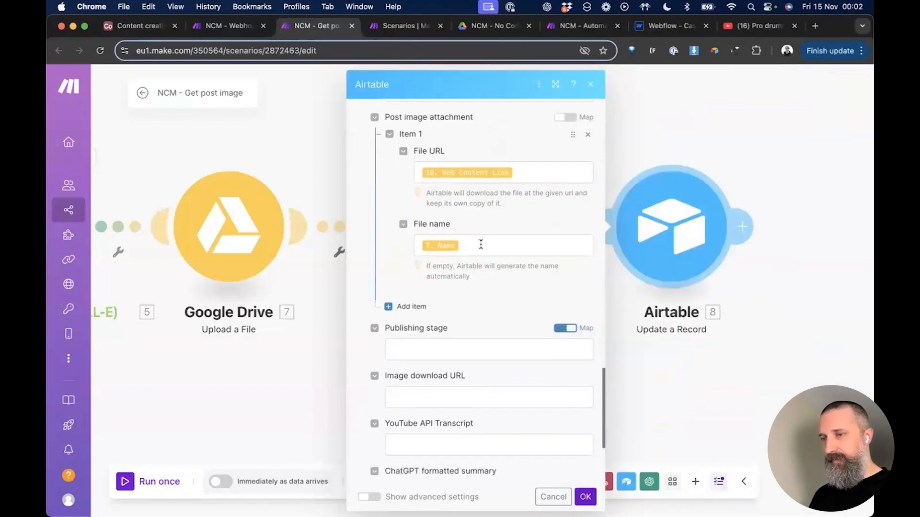
{"action": "left_click", "coordinate": [479, 244]}
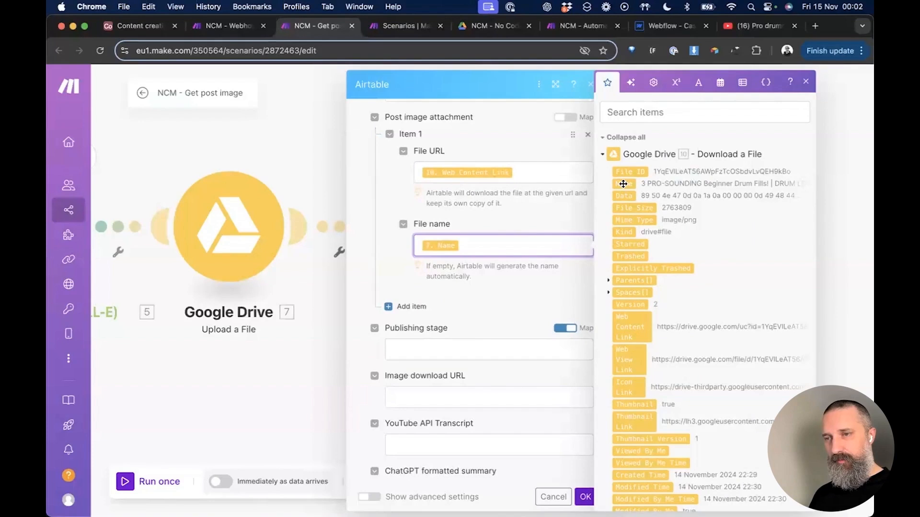
{"action": "left_click", "coordinate": [481, 223]}
{"action": "scroll", "coordinate": [504, 279], "scroll_direction": "down", "scroll_amount": 3}
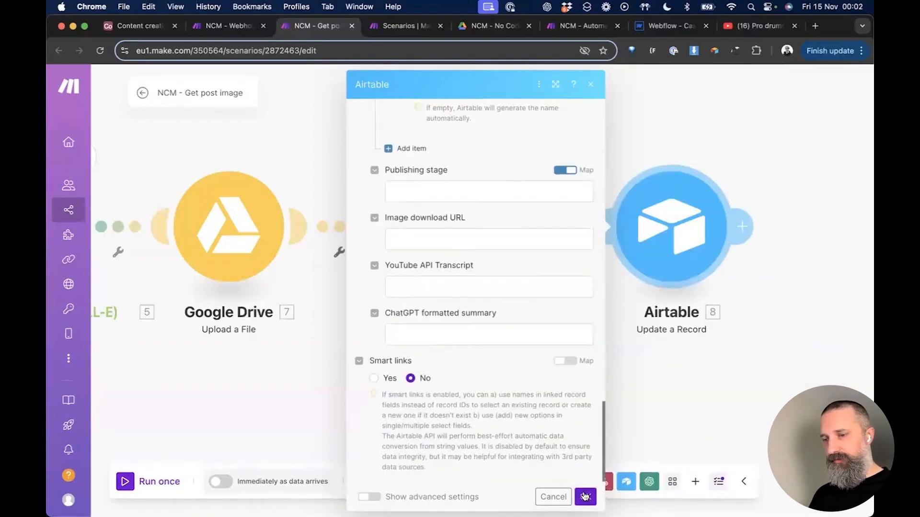
{"action": "scroll", "coordinate": [474, 277], "scroll_direction": "up", "scroll_amount": 3}
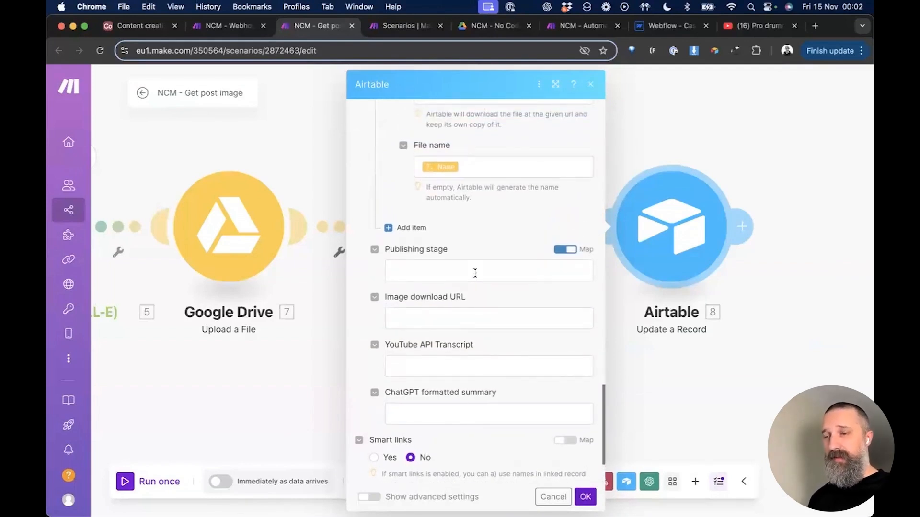
Step: Set Publishing stage to the fixed choice Check post image and confirm the step
{"action": "left_click", "coordinate": [572, 250]}
{"action": "left_click", "coordinate": [441, 274]}
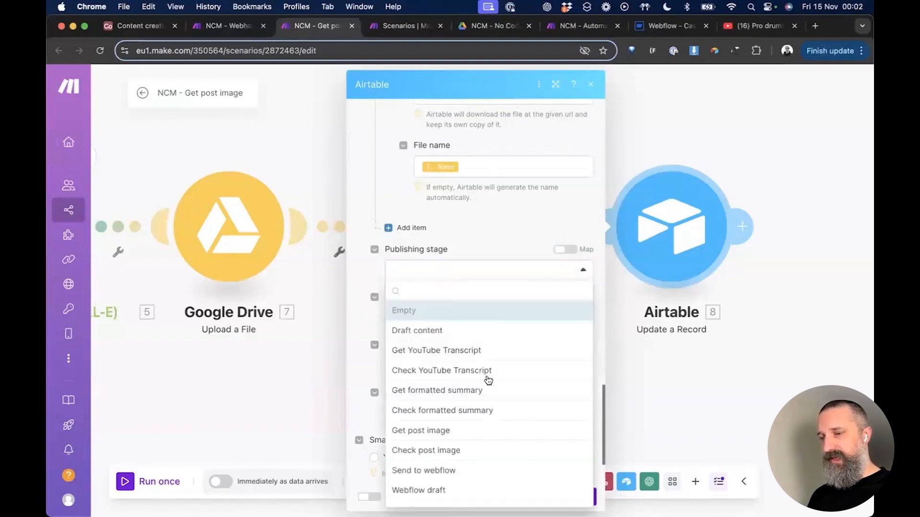
{"action": "scroll", "coordinate": [488, 380], "scroll_direction": "down", "scroll_amount": 1}
{"action": "left_click", "coordinate": [460, 436]}
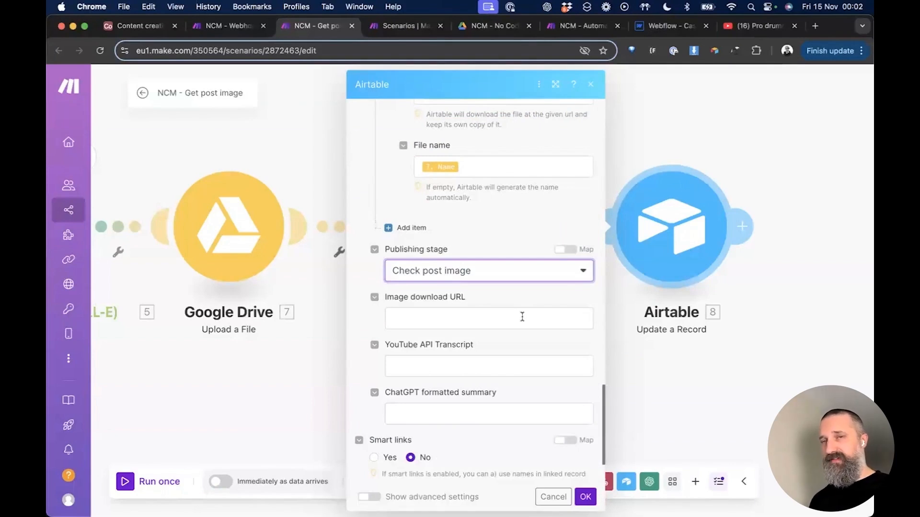
{"action": "scroll", "coordinate": [510, 306], "scroll_direction": "down", "scroll_amount": 3}
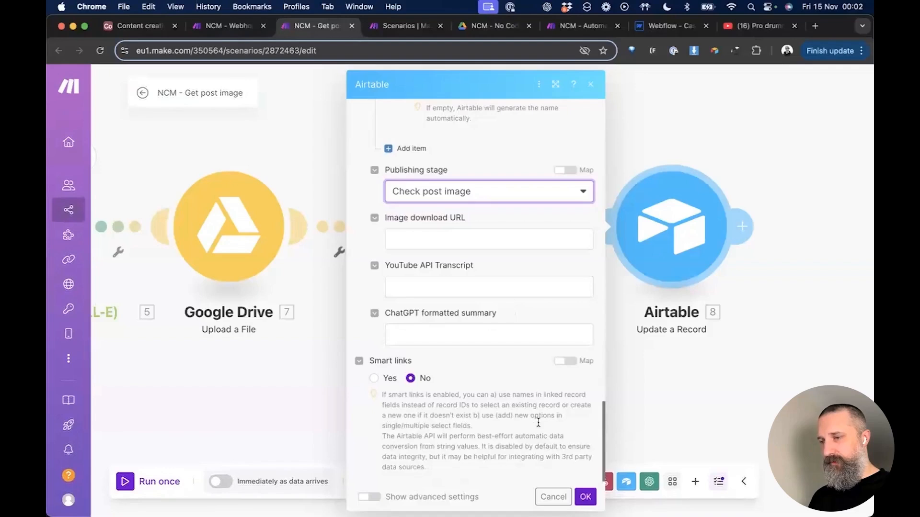
{"action": "left_click", "coordinate": [585, 497]}
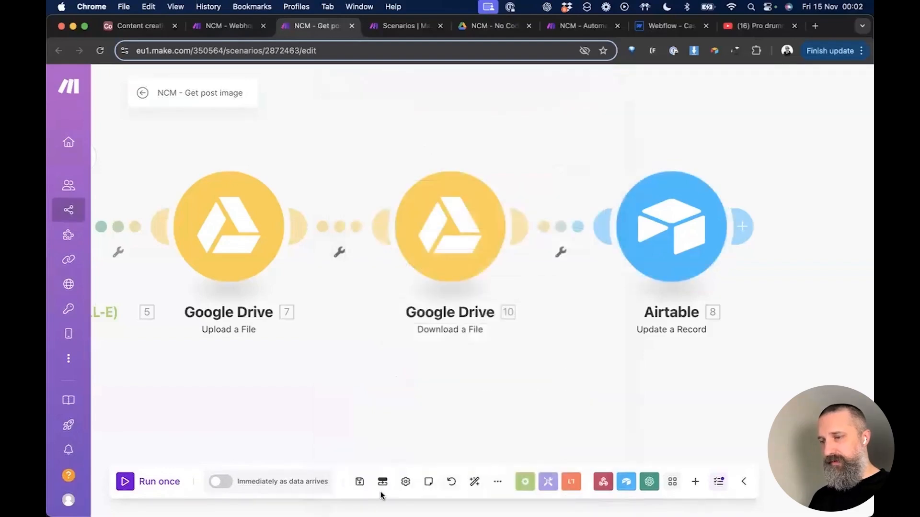
Step: Save the scenario, confirm the drum-fills record lacks a post image, then auto-align the modules
{"action": "left_click", "coordinate": [360, 481]}
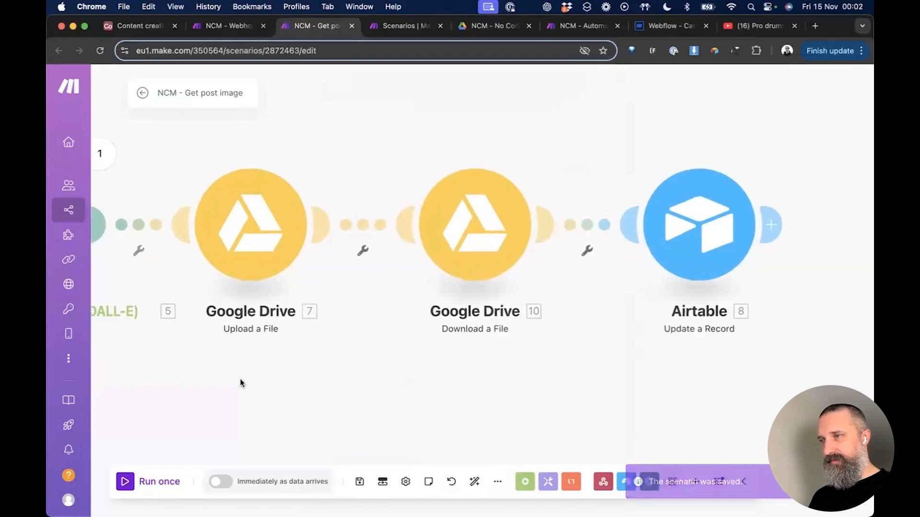
{"action": "key", "text": "super+1"}
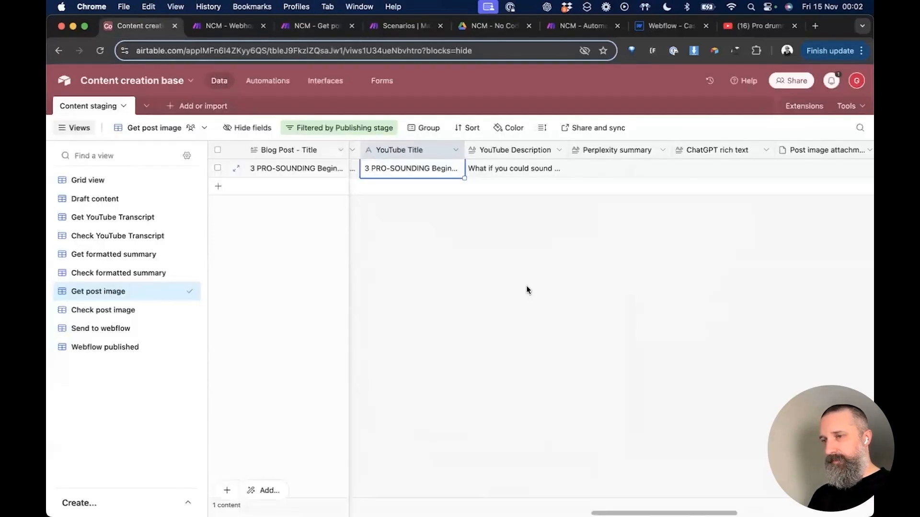
{"action": "key", "text": "space"}
{"action": "scroll", "coordinate": [481, 265], "scroll_direction": "down", "scroll_amount": 5}
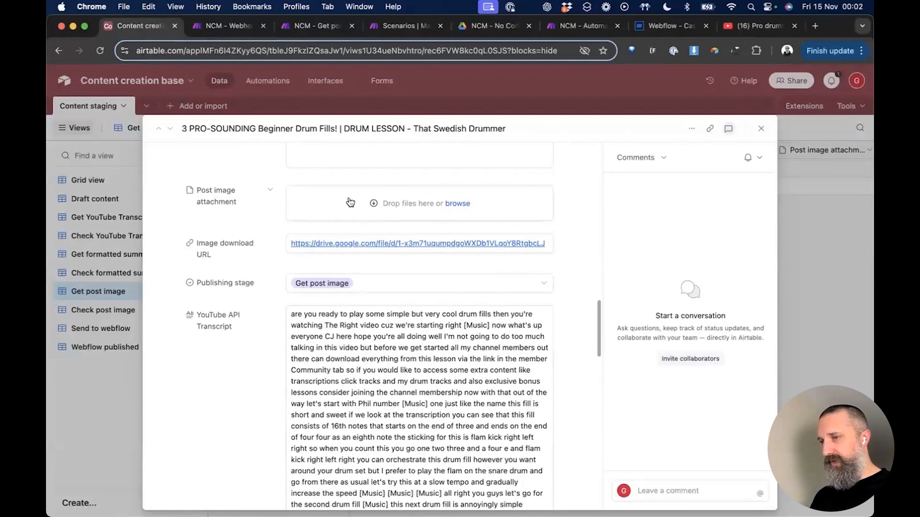
{"action": "scroll", "coordinate": [434, 218], "scroll_direction": "up", "scroll_amount": 3}
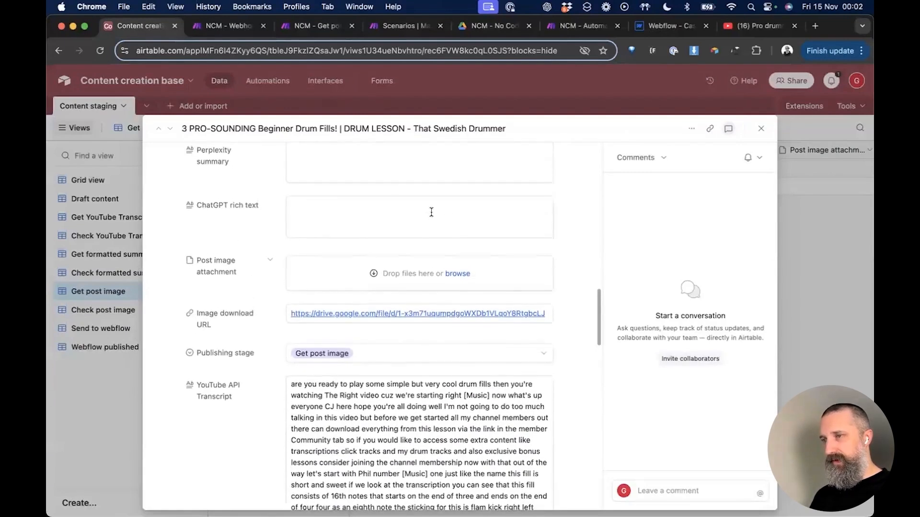
{"action": "key", "text": "super+3"}
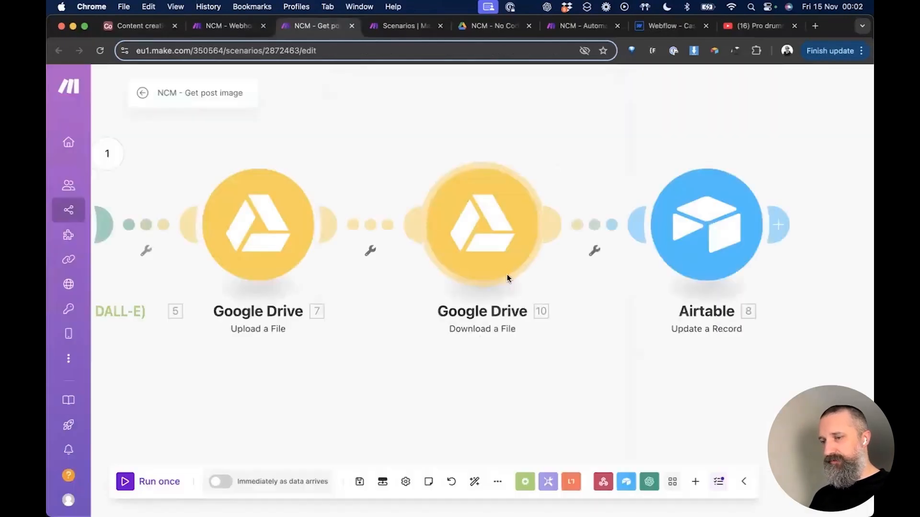
{"action": "left_click", "coordinate": [475, 481]}
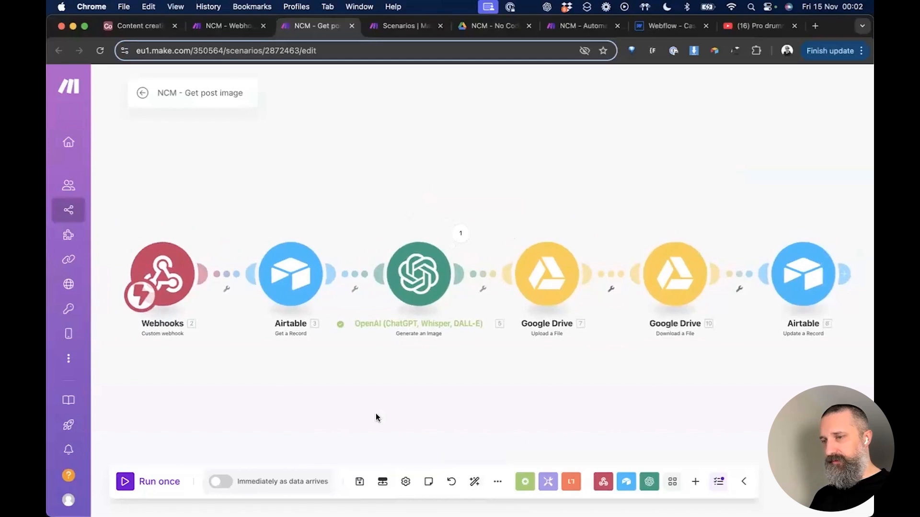
Step: Run the Webhook Helper once more to send the record and watch Get post image process it
{"action": "left_click", "coordinate": [126, 483]}
{"action": "key", "text": "super+alt+Left"}
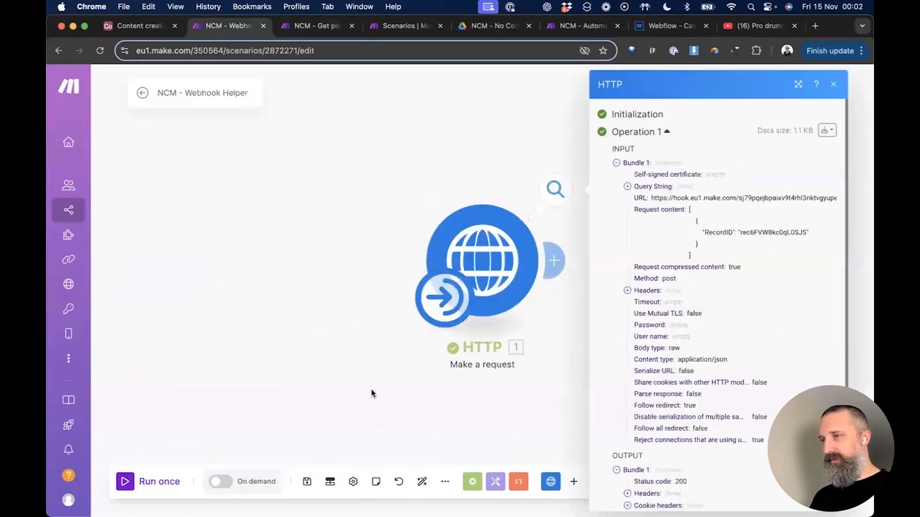
{"action": "left_click", "coordinate": [132, 485]}
{"action": "key", "text": "super+alt+Right"}
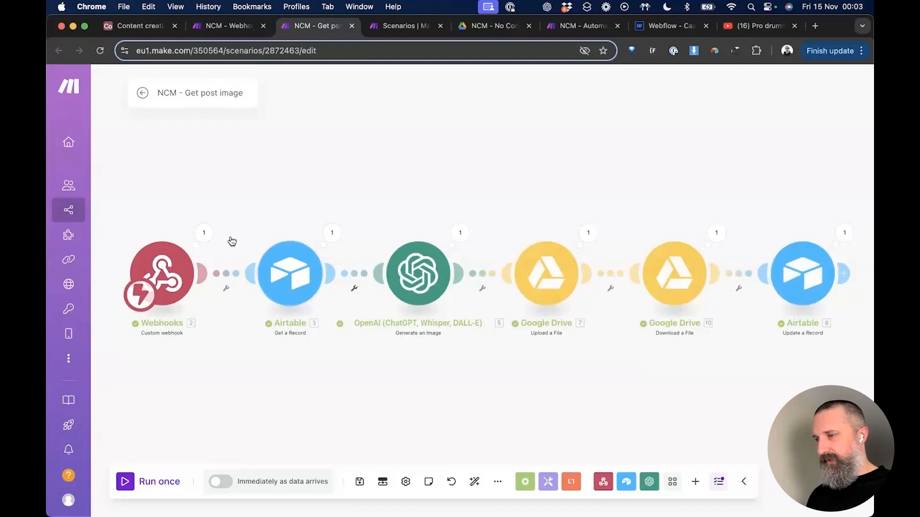
Step: Inspect the webhook record ID, the Airtable module data and the generated DALL-E image file
{"action": "left_click", "coordinate": [203, 233]}
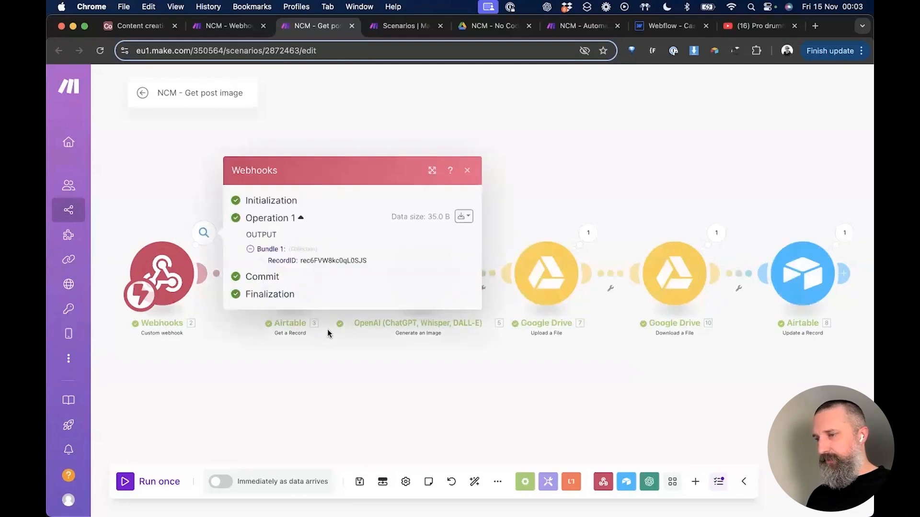
{"action": "left_click", "coordinate": [348, 408]}
{"action": "left_click", "coordinate": [332, 233]}
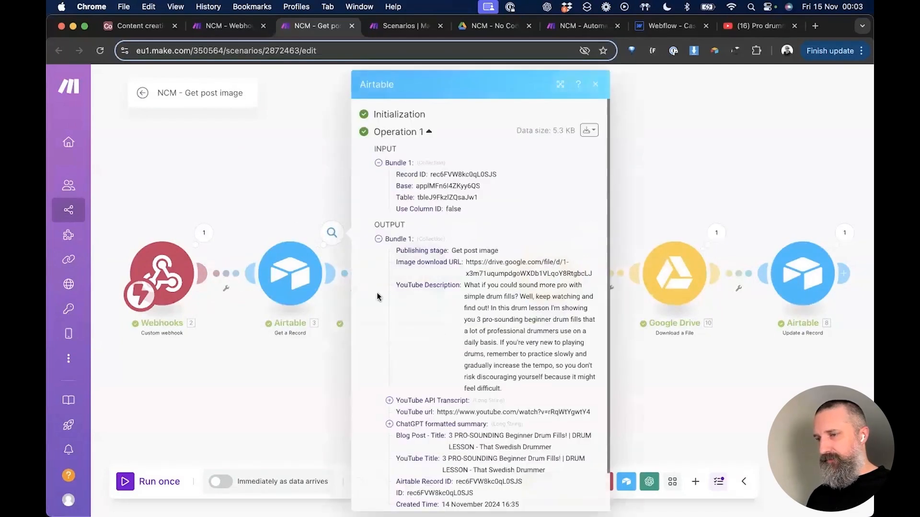
{"action": "left_click", "coordinate": [289, 403]}
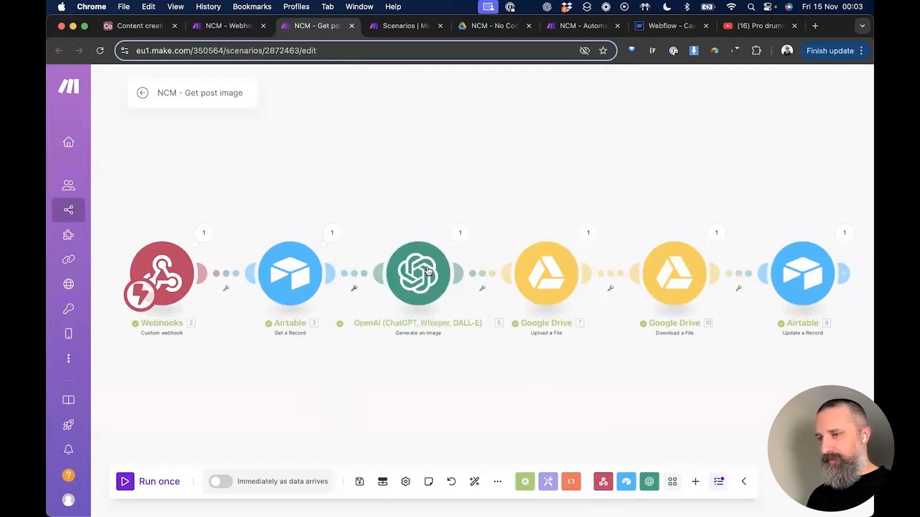
{"action": "left_click", "coordinate": [459, 233]}
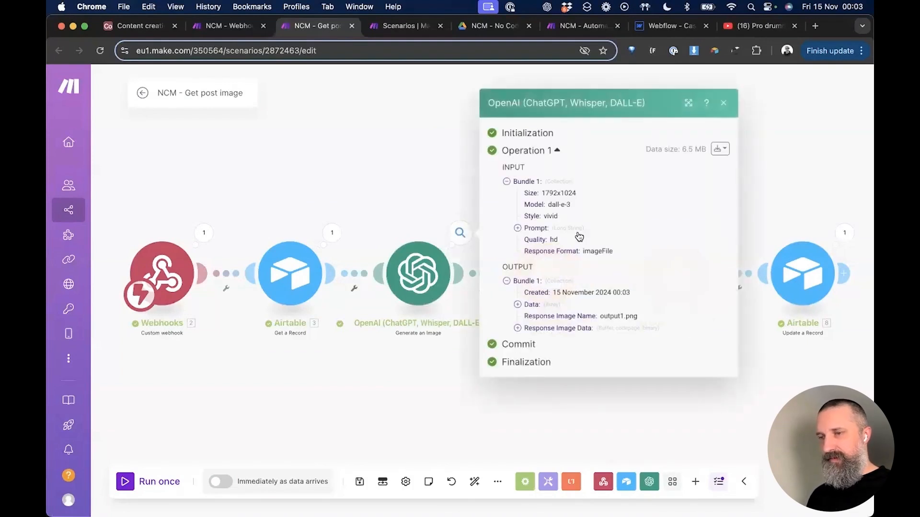
{"action": "left_click", "coordinate": [517, 304]}
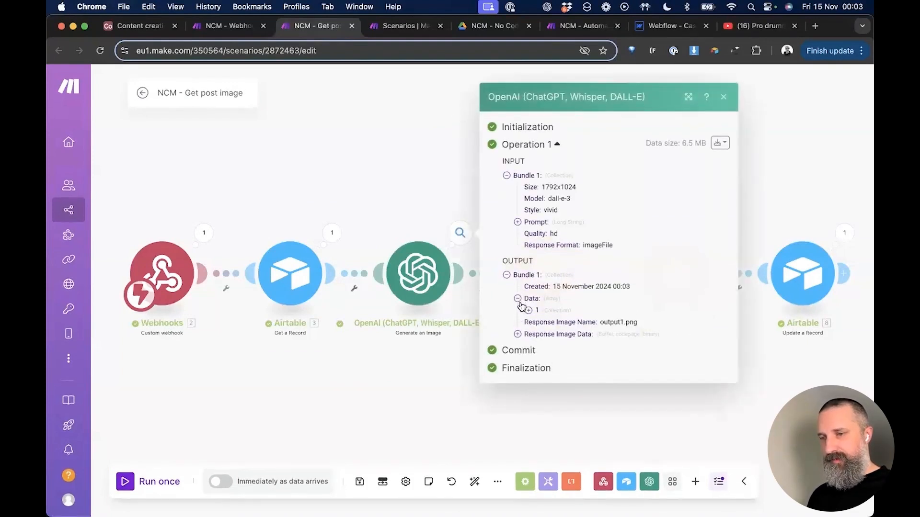
{"action": "left_click", "coordinate": [539, 322]}
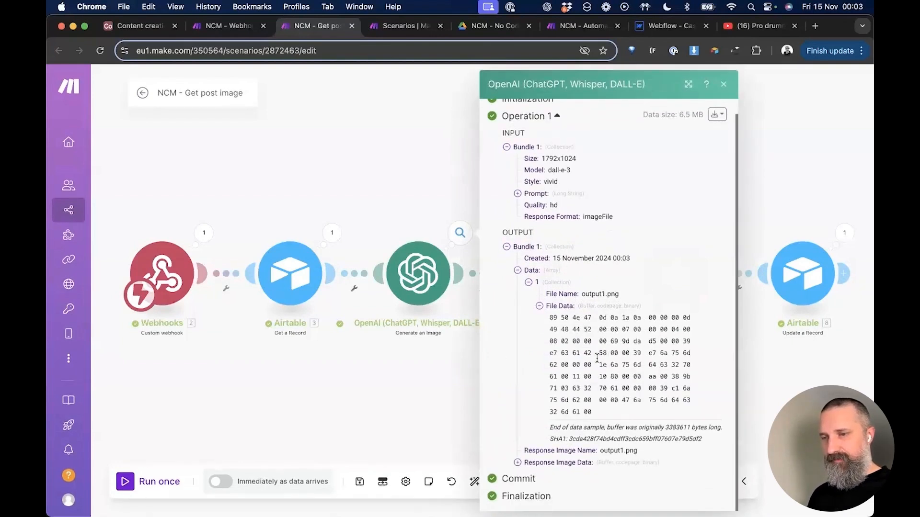
{"action": "left_click", "coordinate": [432, 392]}
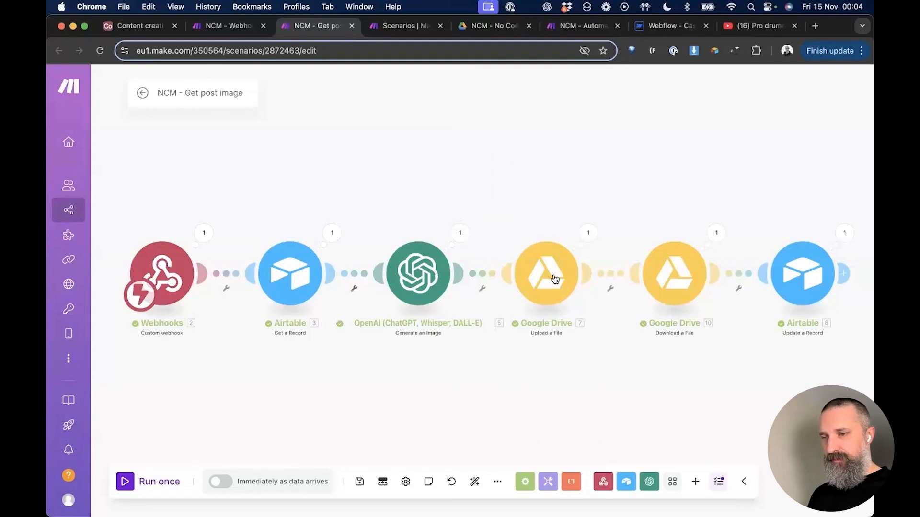
Step: Review the Drive upload and download outputs, then bring up the Airtable content base
{"action": "left_click", "coordinate": [588, 233]}
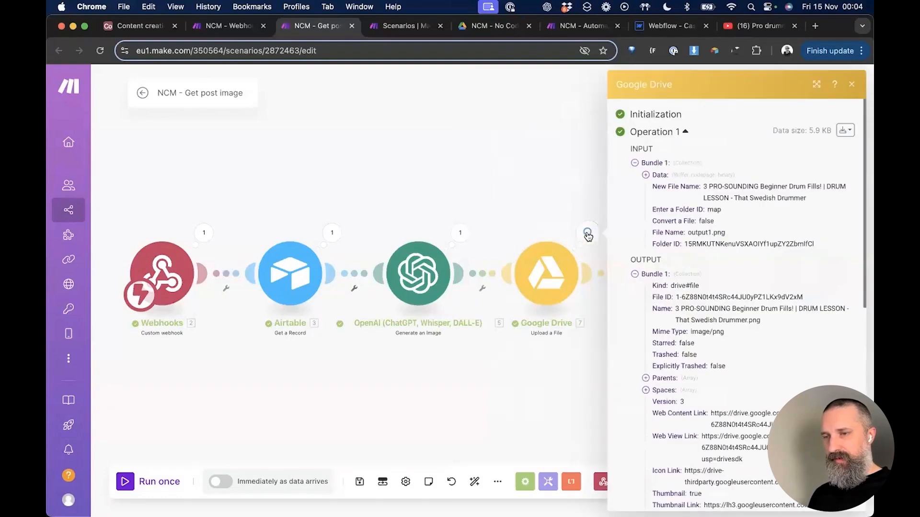
{"action": "scroll", "coordinate": [669, 307], "scroll_direction": "down", "scroll_amount": 1}
{"action": "scroll", "coordinate": [670, 307], "scroll_direction": "down", "scroll_amount": 8}
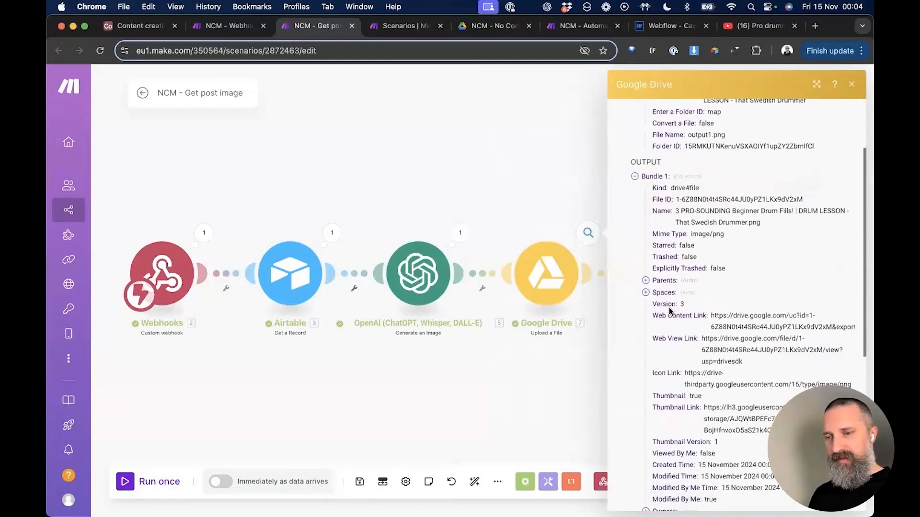
{"action": "scroll", "coordinate": [670, 311], "scroll_direction": "down", "scroll_amount": 8}
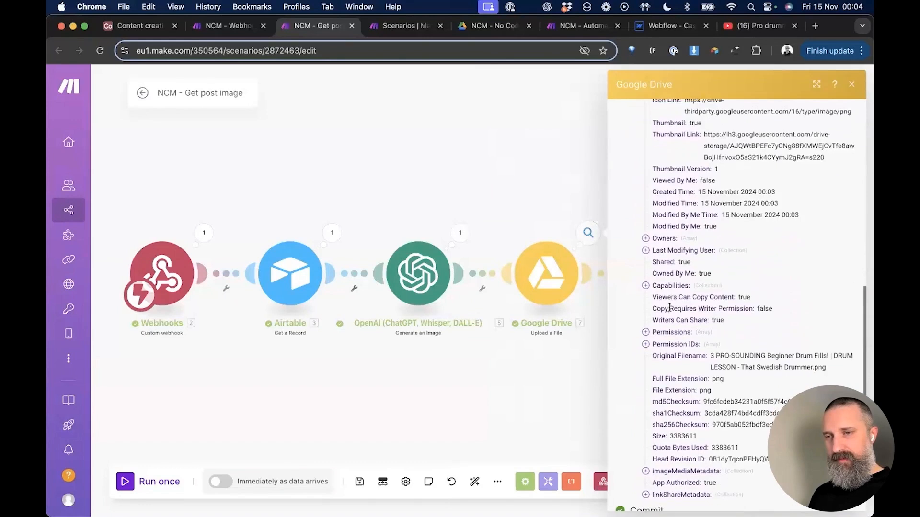
{"action": "left_click", "coordinate": [527, 409]}
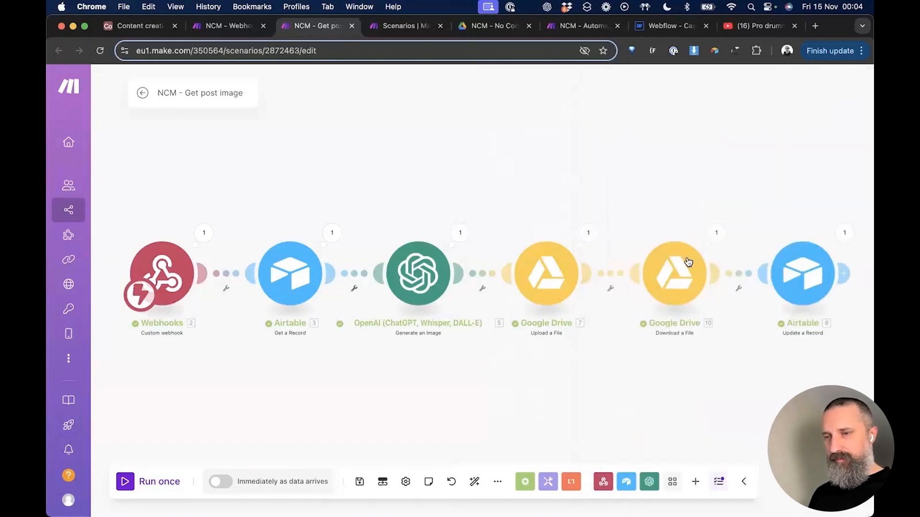
{"action": "left_click", "coordinate": [716, 234]}
{"action": "scroll", "coordinate": [617, 337], "scroll_direction": "down", "scroll_amount": 9}
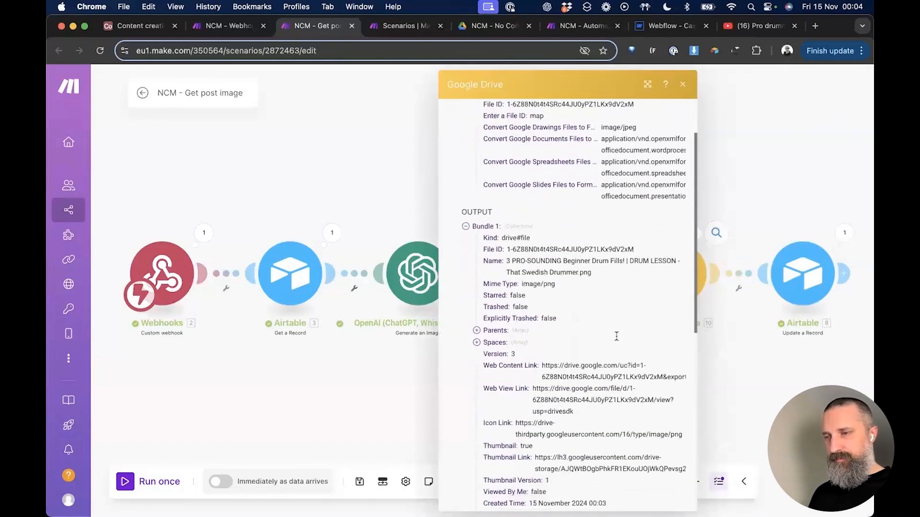
{"action": "scroll", "coordinate": [617, 337], "scroll_direction": "down", "scroll_amount": 5}
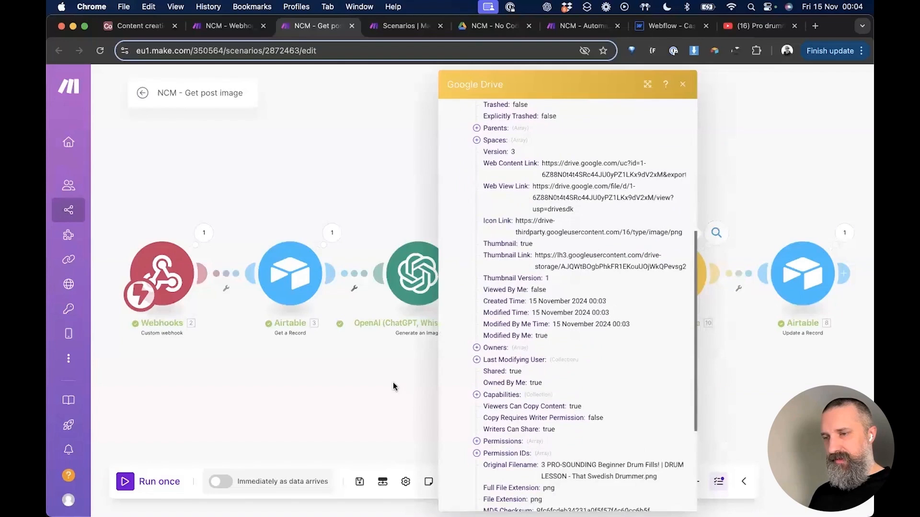
{"action": "left_click", "coordinate": [395, 384]}
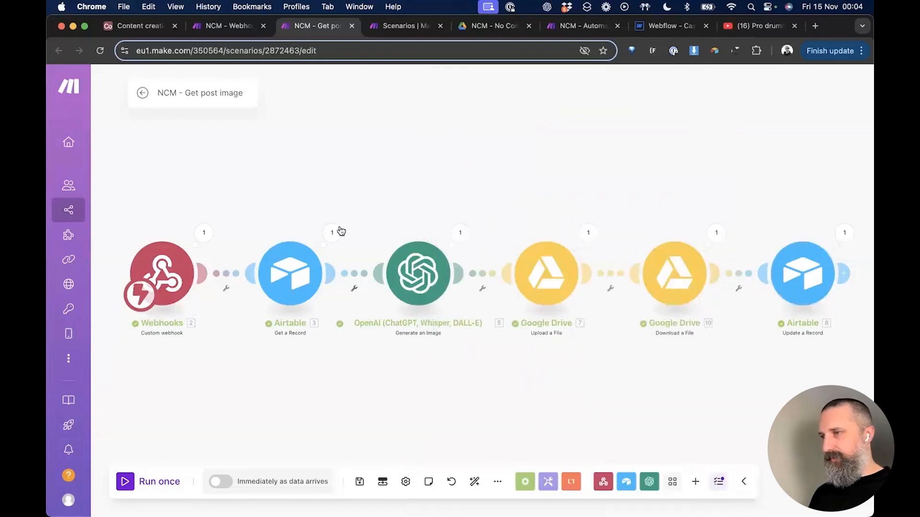
{"action": "key", "text": "super+1"}
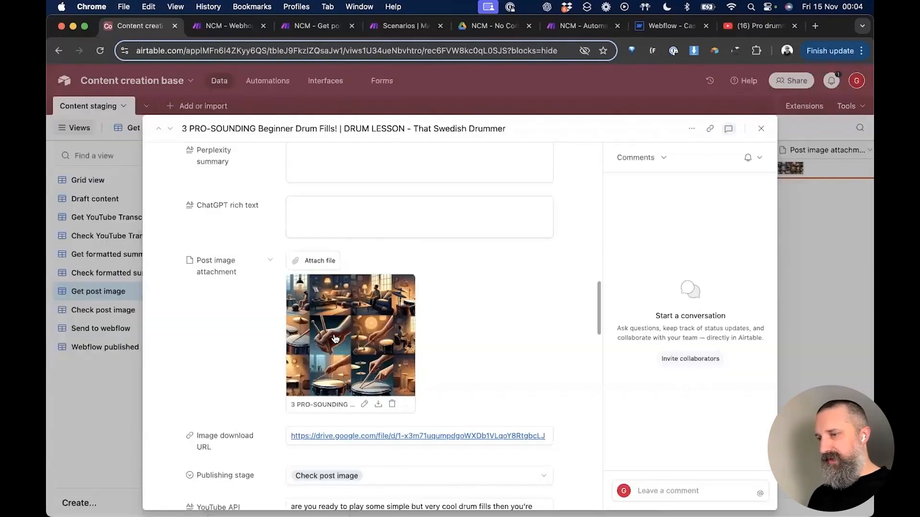
Step: Preview the attached drum image full size, check the record's Check post image stage, and close it
{"action": "left_click", "coordinate": [334, 338]}
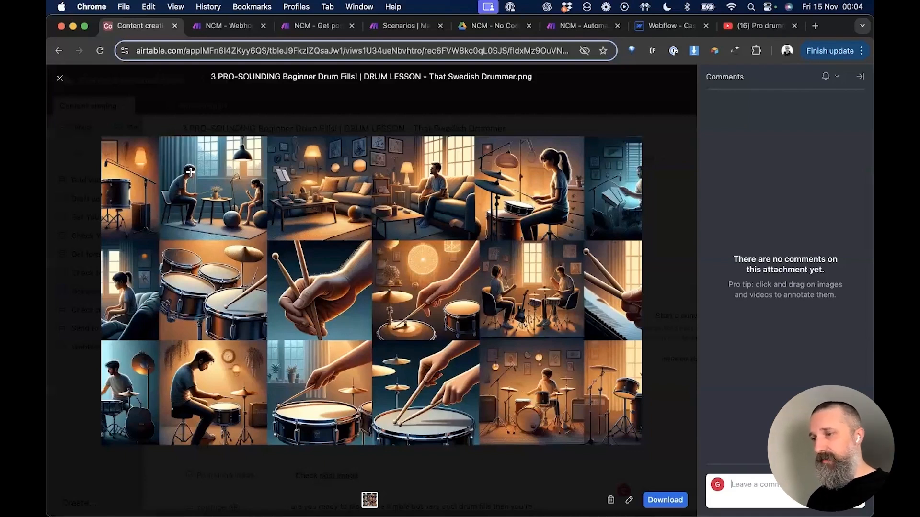
{"action": "left_click", "coordinate": [60, 79]}
{"action": "scroll", "coordinate": [568, 269], "scroll_direction": "down", "scroll_amount": 5}
{"action": "scroll", "coordinate": [568, 268], "scroll_direction": "down", "scroll_amount": 15}
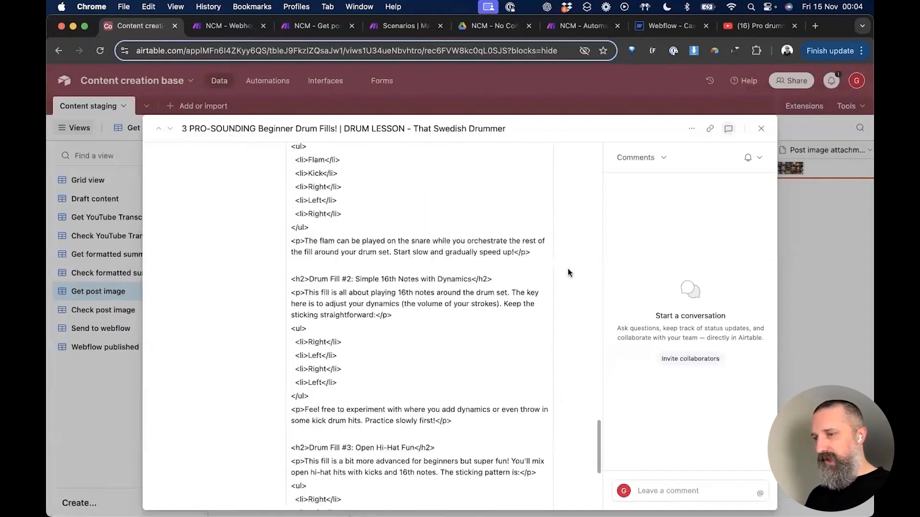
{"action": "left_click", "coordinate": [761, 130]}
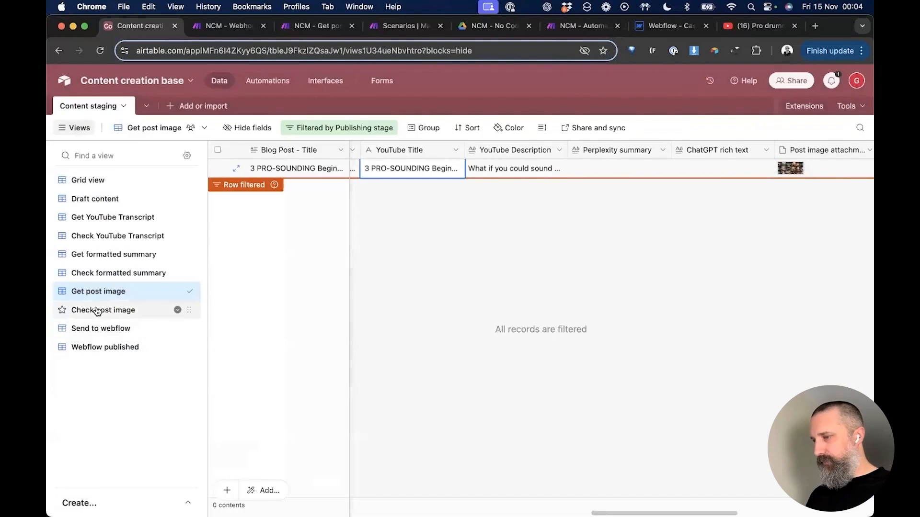
Step: Confirm the drum-fills post now appears in the Check post image view, then return to Make
{"action": "left_click", "coordinate": [111, 310]}
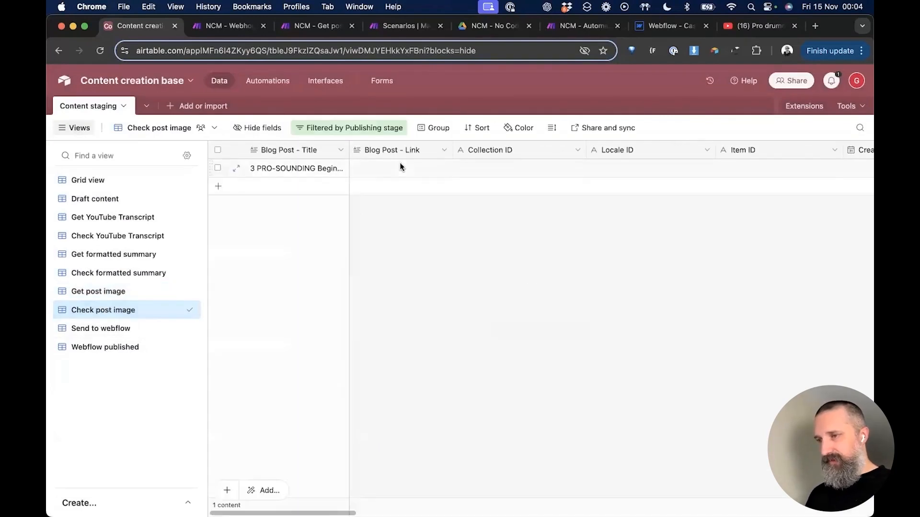
{"action": "left_click", "coordinate": [399, 163]}
{"action": "left_click", "coordinate": [119, 293]}
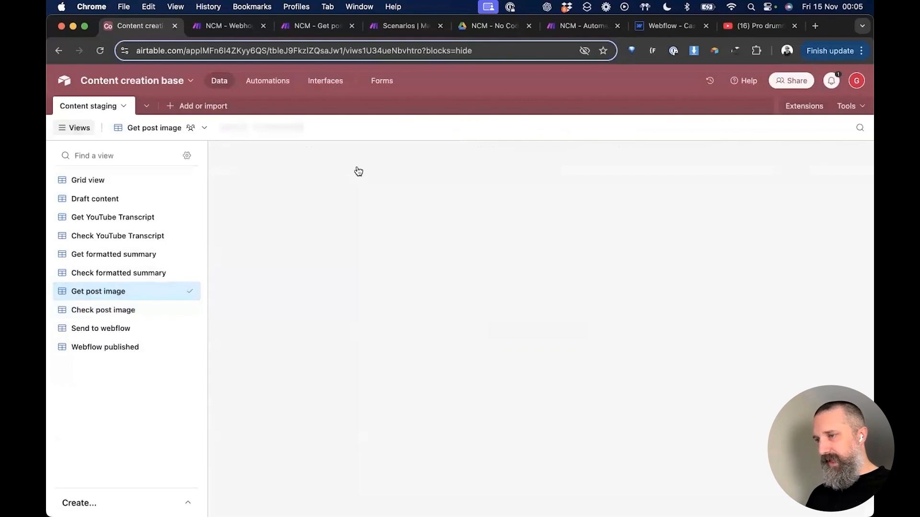
{"action": "scroll", "coordinate": [403, 178], "scroll_direction": "left", "scroll_amount": 10}
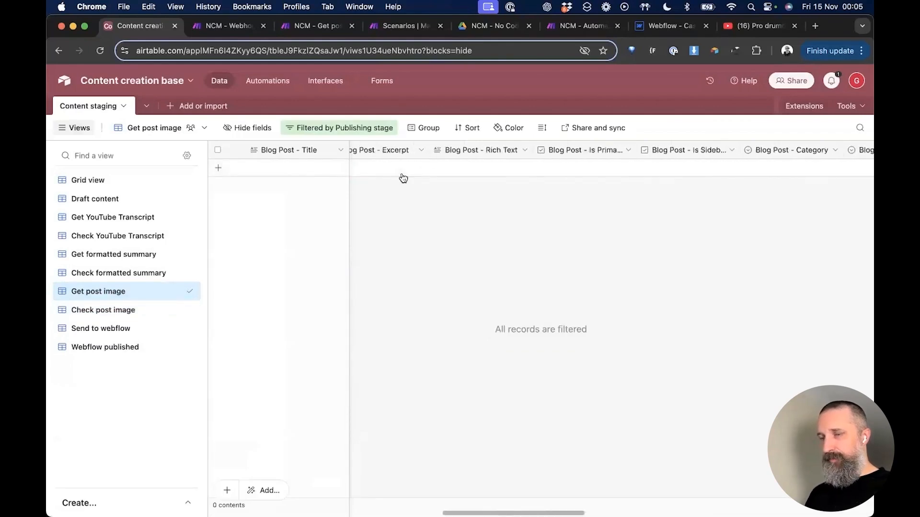
{"action": "left_click", "coordinate": [98, 311]}
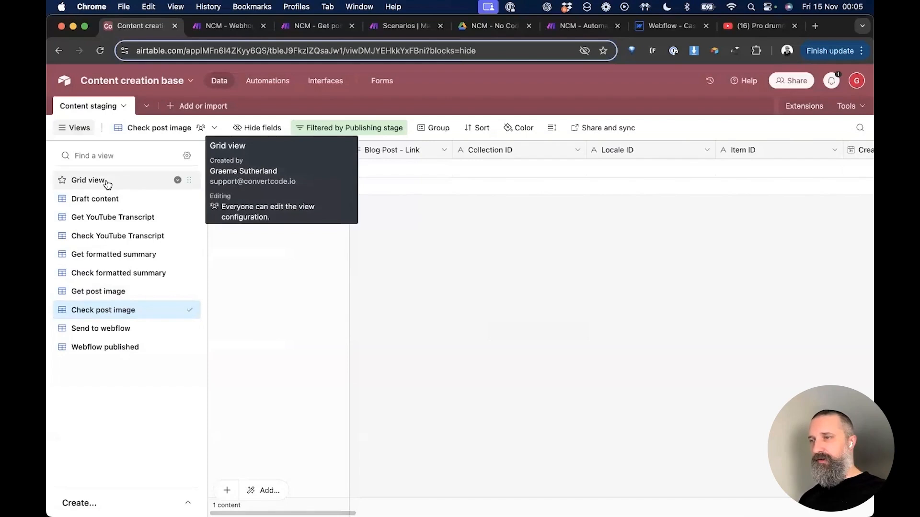
{"action": "key", "text": "super+3"}
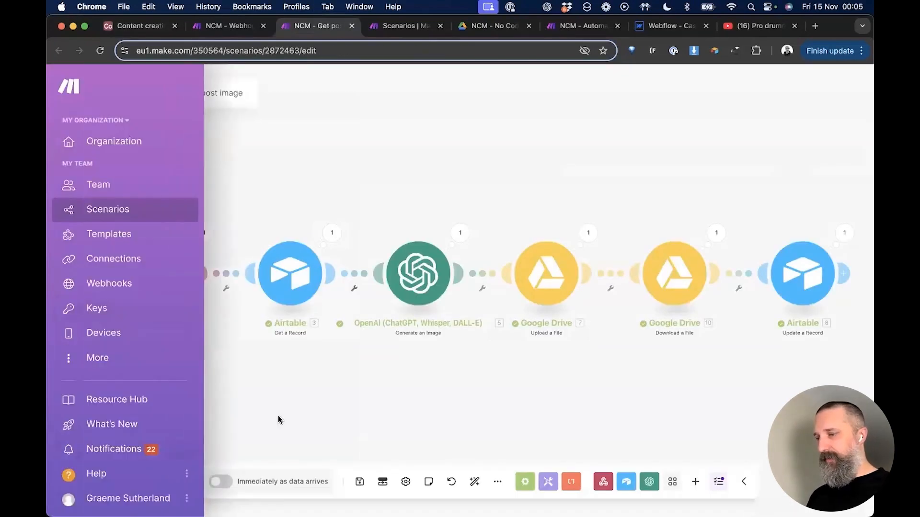
Step: Save the scenario, schedule it to run immediately as data arrives, and go back to Airtable
{"action": "left_click", "coordinate": [360, 483]}
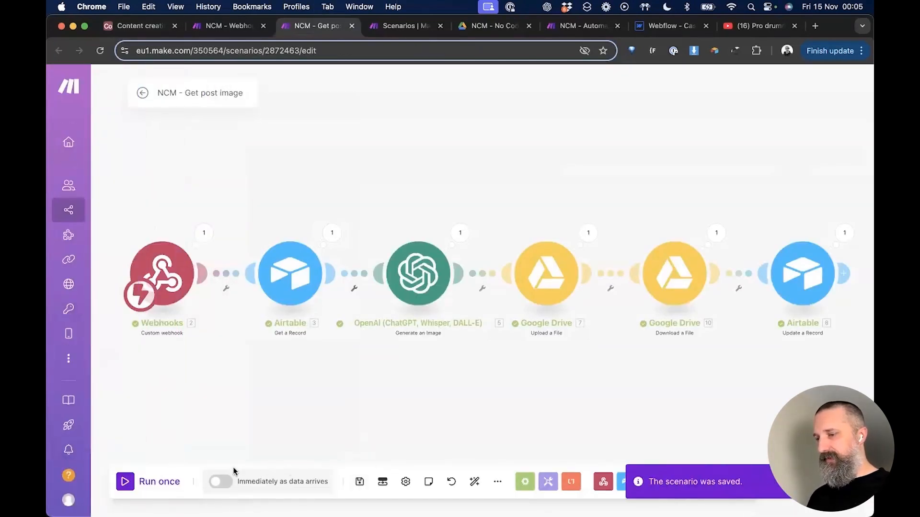
{"action": "left_click", "coordinate": [220, 481]}
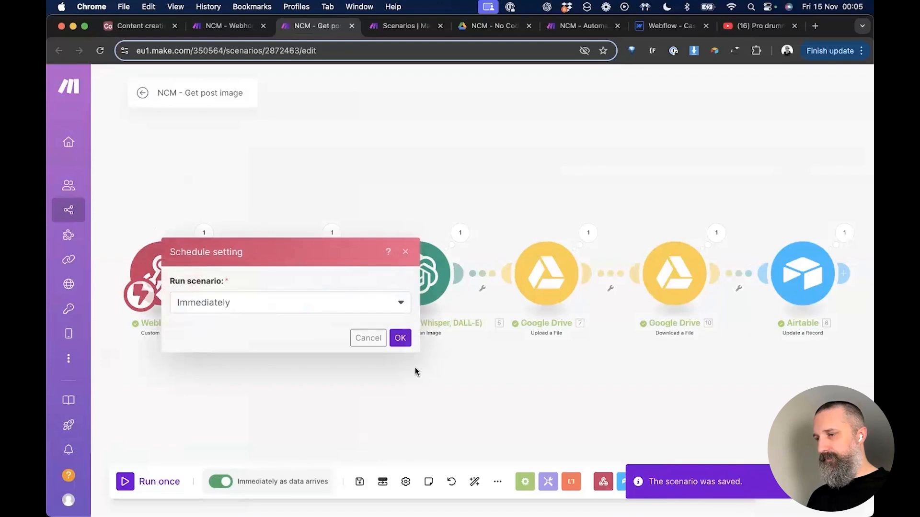
{"action": "left_click", "coordinate": [400, 339]}
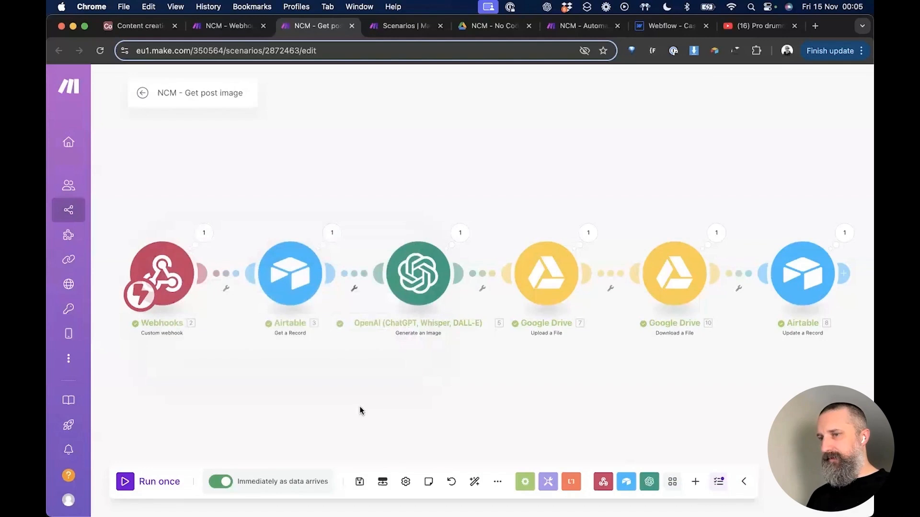
{"action": "key", "text": "super+1"}
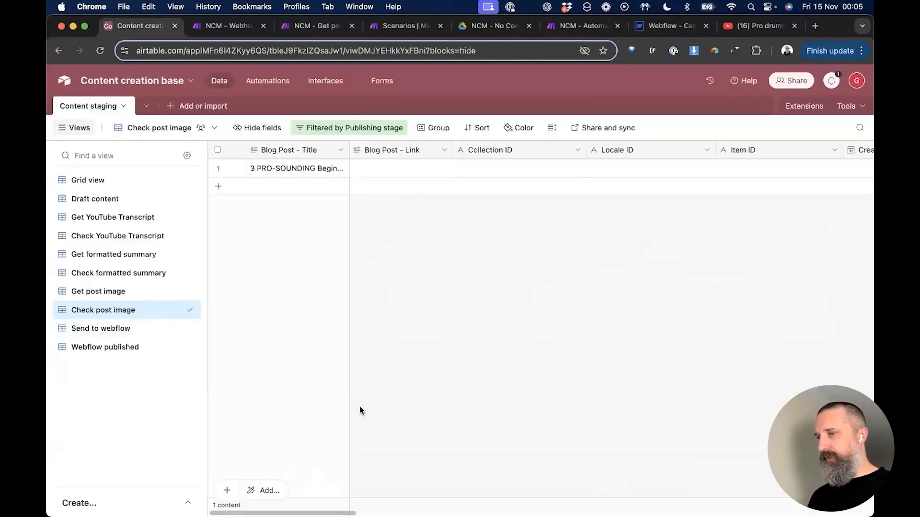